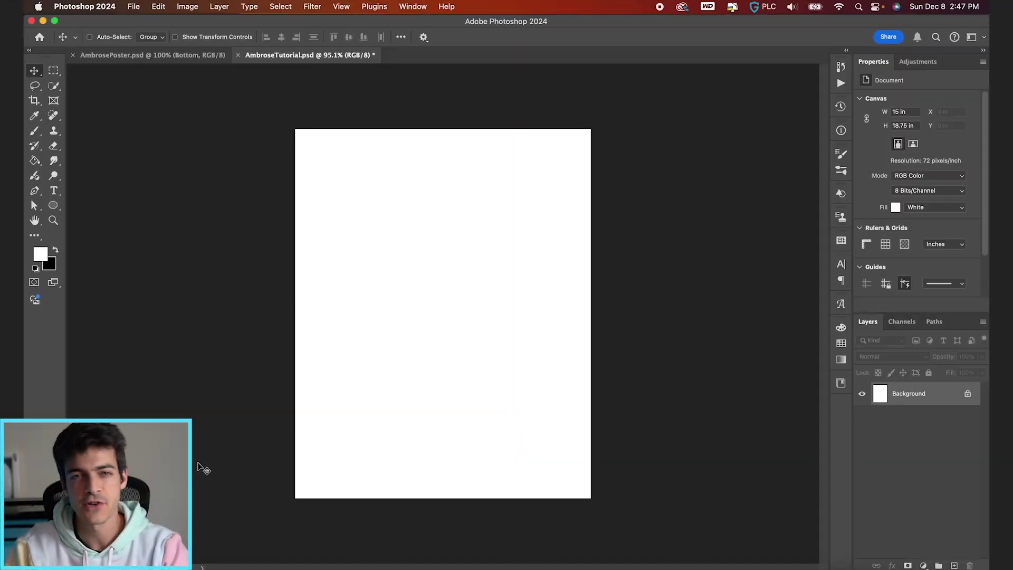
- Place AdobeStock_227529880.jpg on the canvas, scale it to about 115% to fill the height, and shift it left
key(super+Tab)
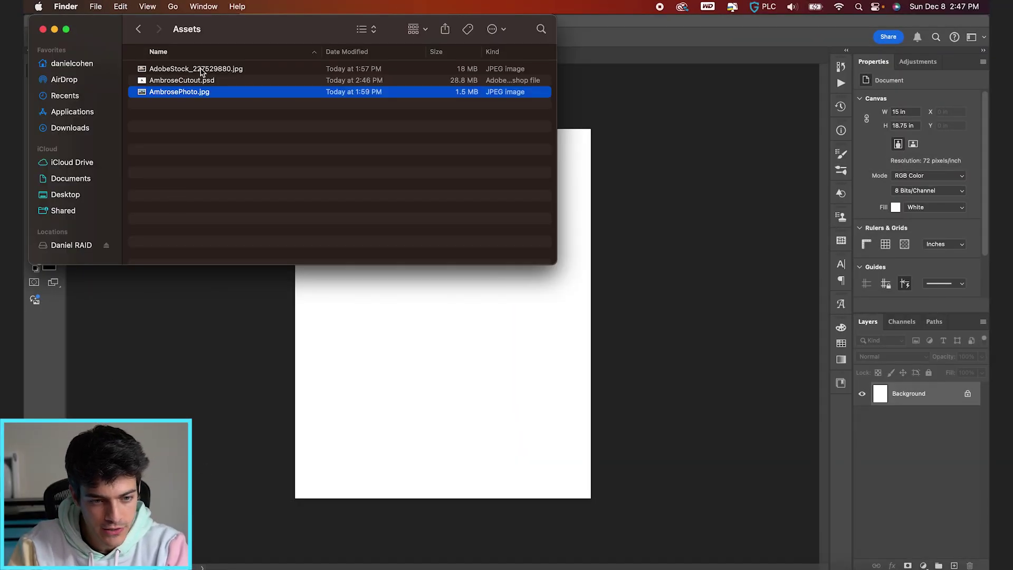
drag(201, 71, 400, 350)
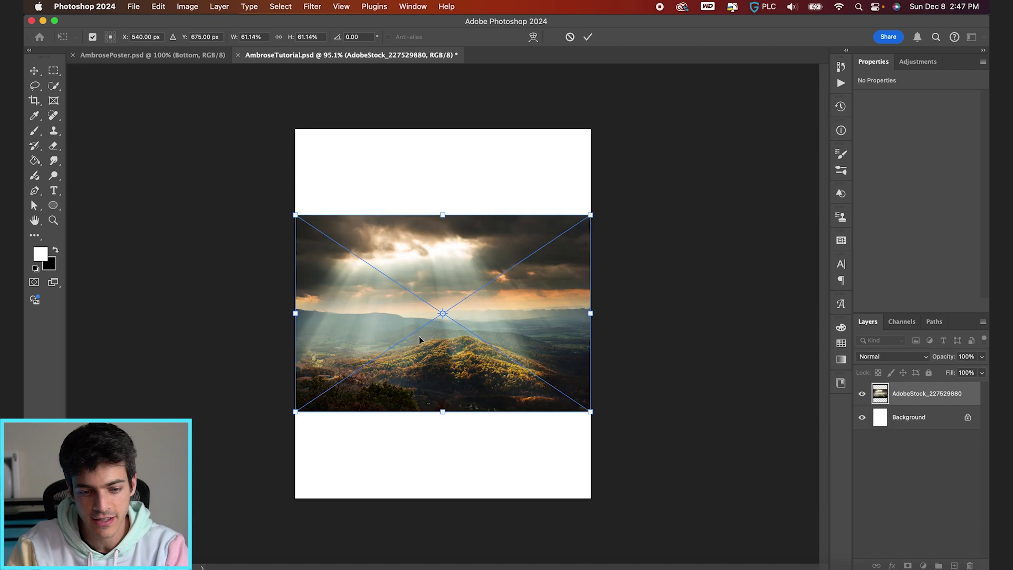
drag(586, 218, 745, 171)
drag(622, 268, 520, 284)
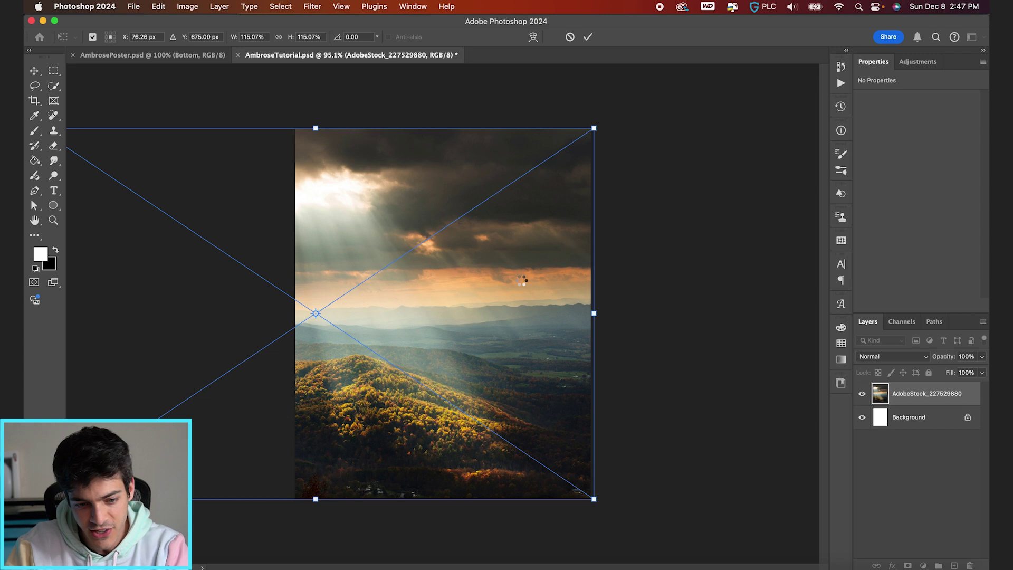
key(Return)
- Place AmbroseCutout.psd and AmbrosePhoto.jpg from the Assets folder into the poster as embedded layers
key(super+Tab)
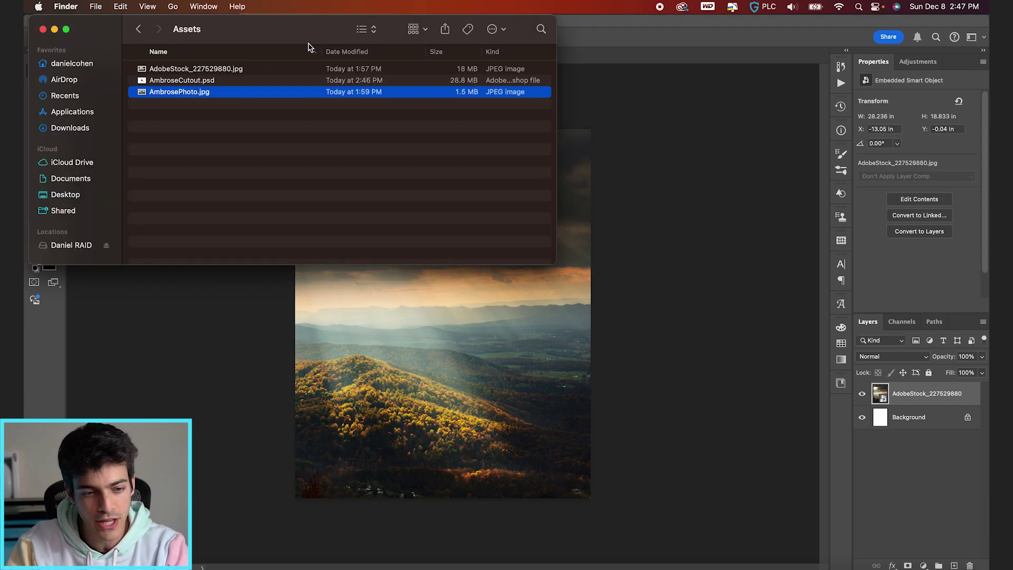
click(192, 83)
shift+click(192, 92)
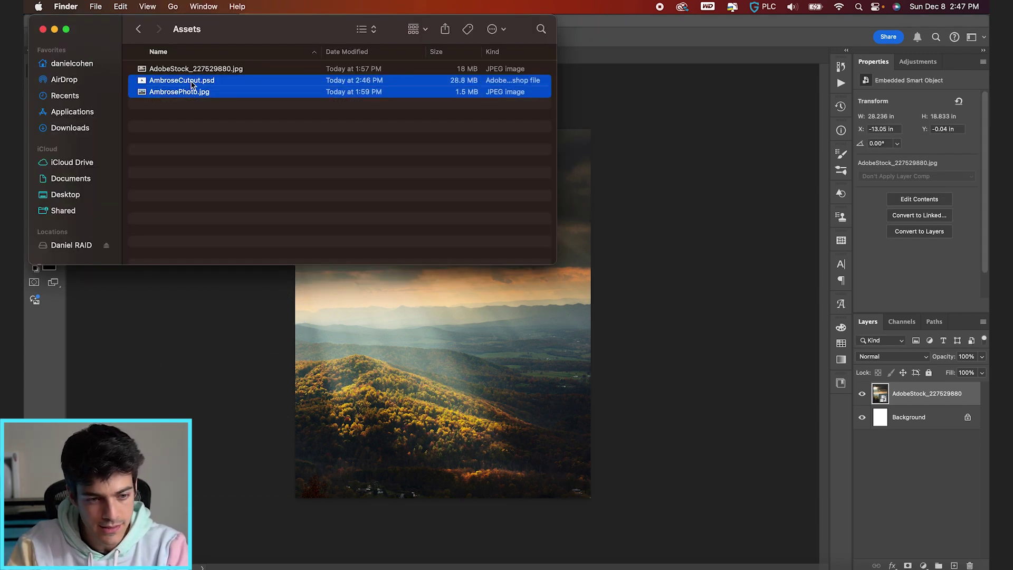
drag(192, 84, 445, 397)
key(Return)
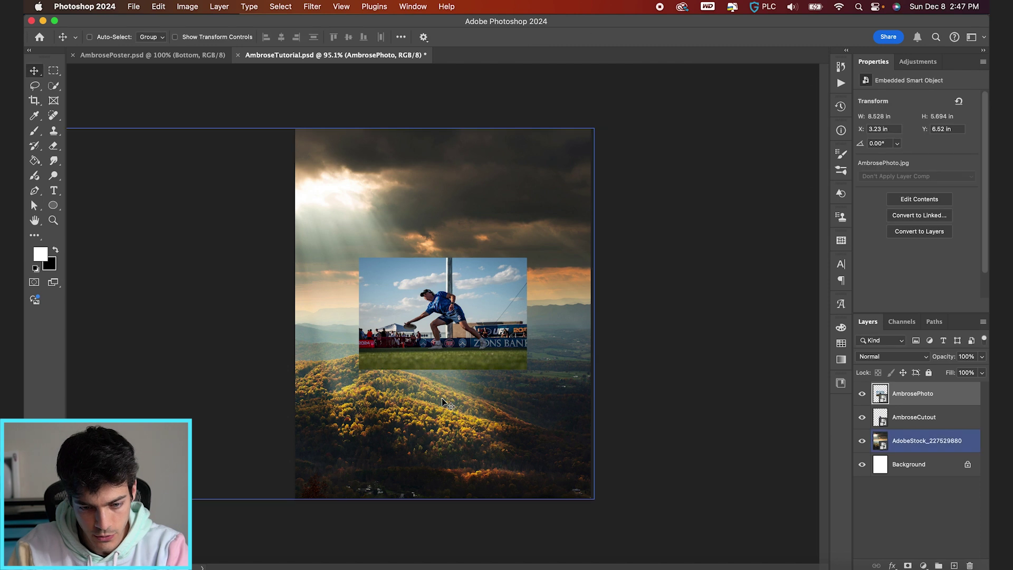
key(Return)
- Scale the AmbrosePhoto and AmbroseCutout layers together until the photo spans the canvas width, about 15 in
shift+click(924, 416)
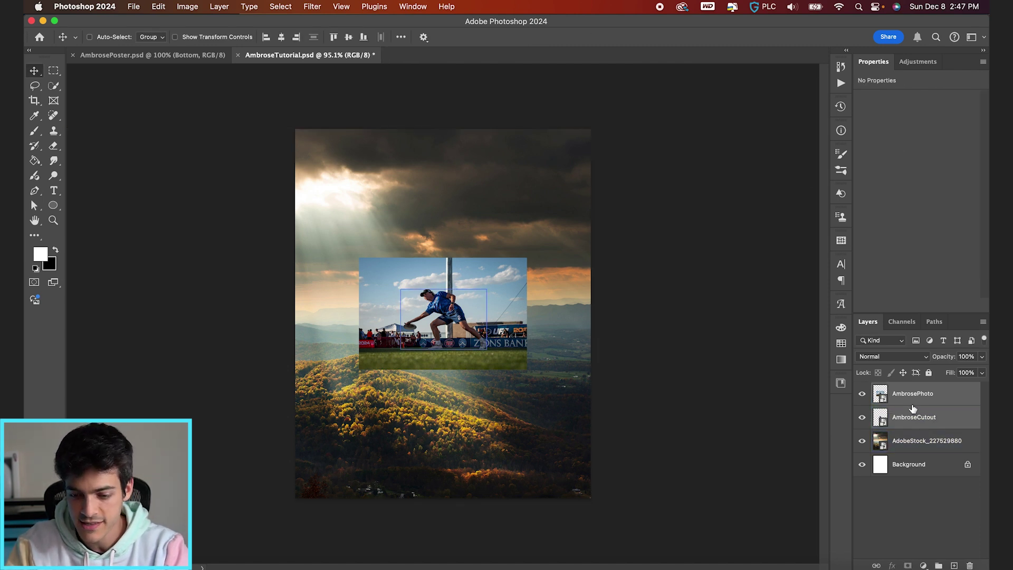
key(super+t)
drag(527, 257, 605, 206)
key(Return)
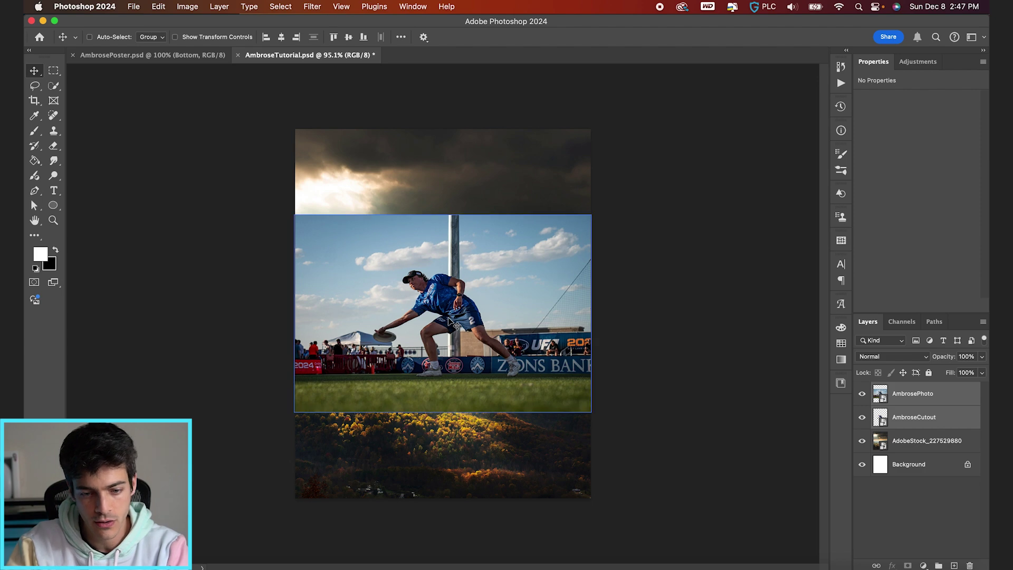
- Move the AmbroseCutout layer above AmbrosePhoto and toggle the photo's visibility to check the cutout against the landscape
scroll(449, 319, up, 4)
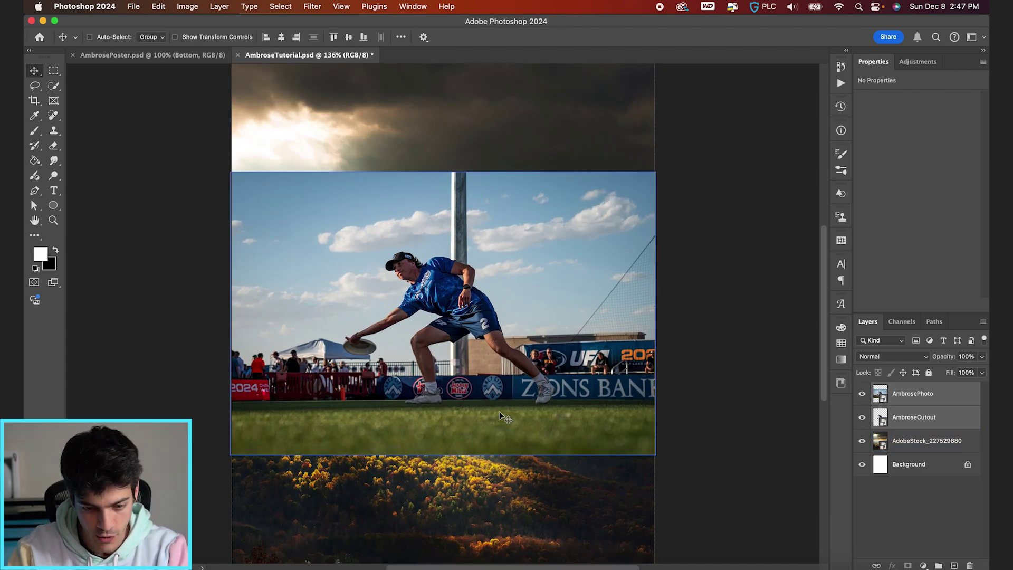
scroll(491, 391, down, 3)
drag(880, 417, 880, 392)
click(863, 417)
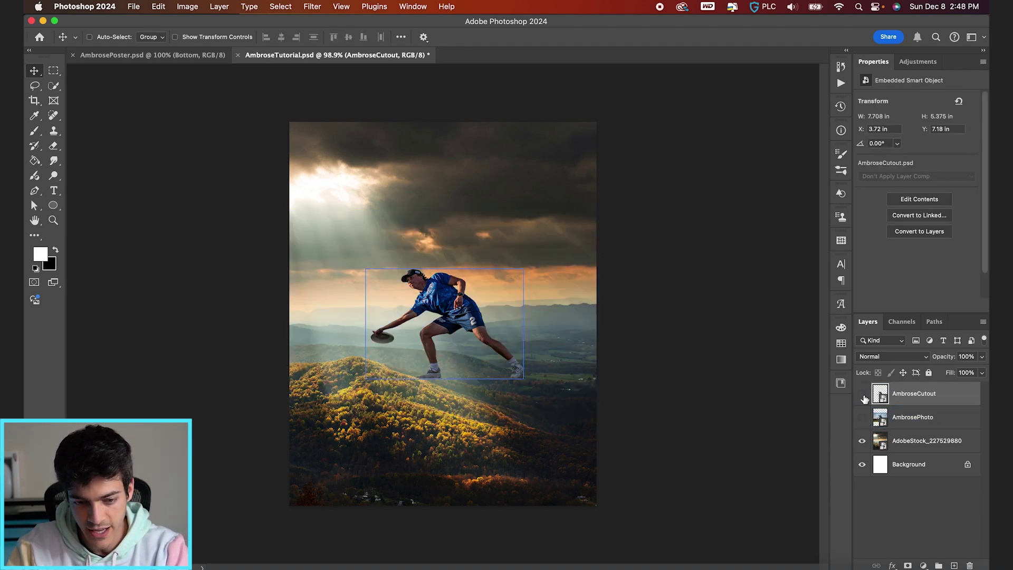
click(862, 418)
click(862, 418)
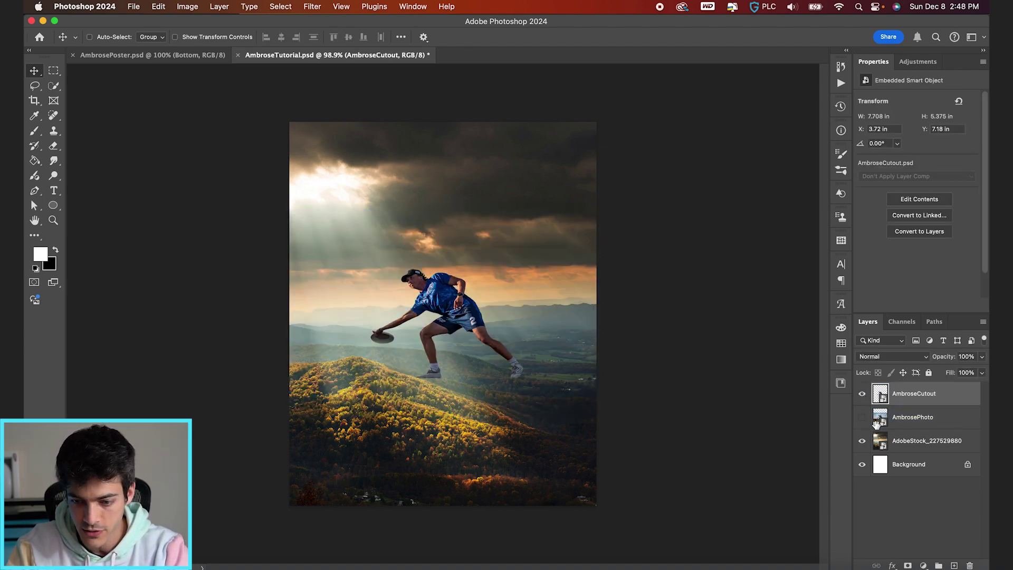
click(863, 441)
click(863, 440)
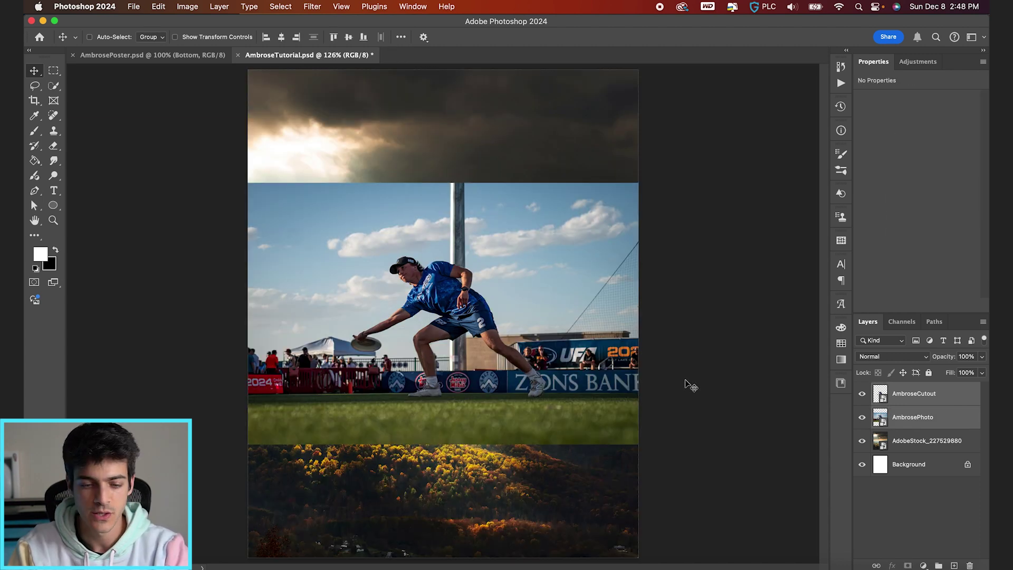
- Move the AmbroseCutout and AmbrosePhoto layers down together so the grass meets the bottom edge of the canvas
drag(591, 338, 585, 422)
key(super+equal)
key(super+equal)
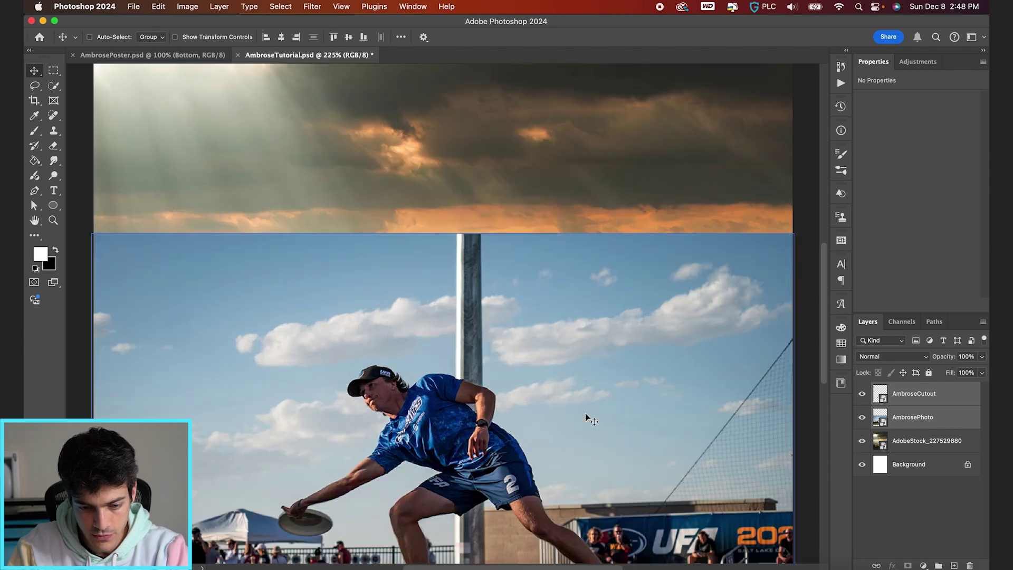
scroll(586, 414, down, 5)
scroll(585, 413, up, 2)
drag(563, 333, 562, 385)
key(super+0)
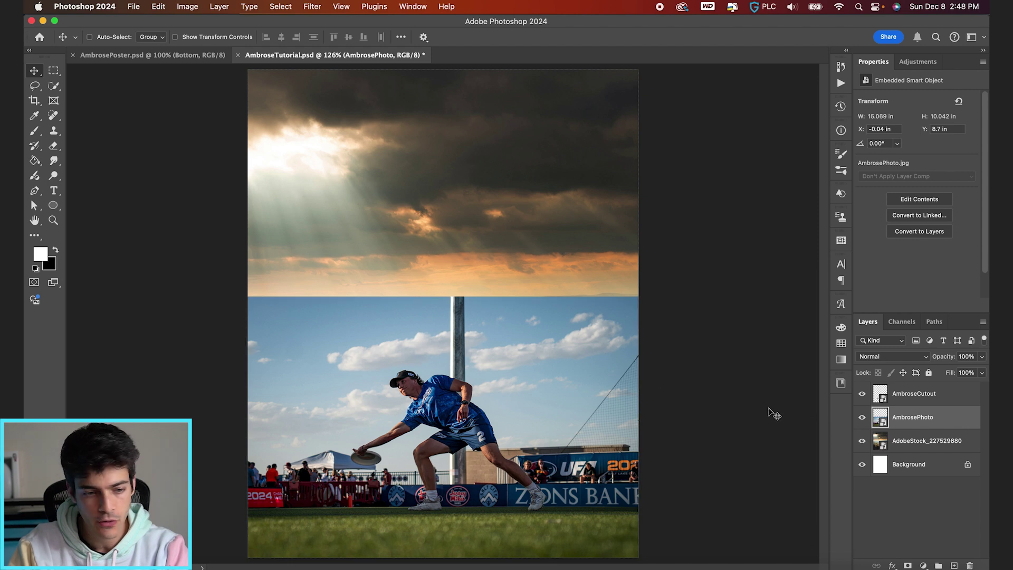
- Add a layer mask to AmbrosePhoto and set up the Gradient tool with black as the foreground color
drag(34, 160, 83, 162)
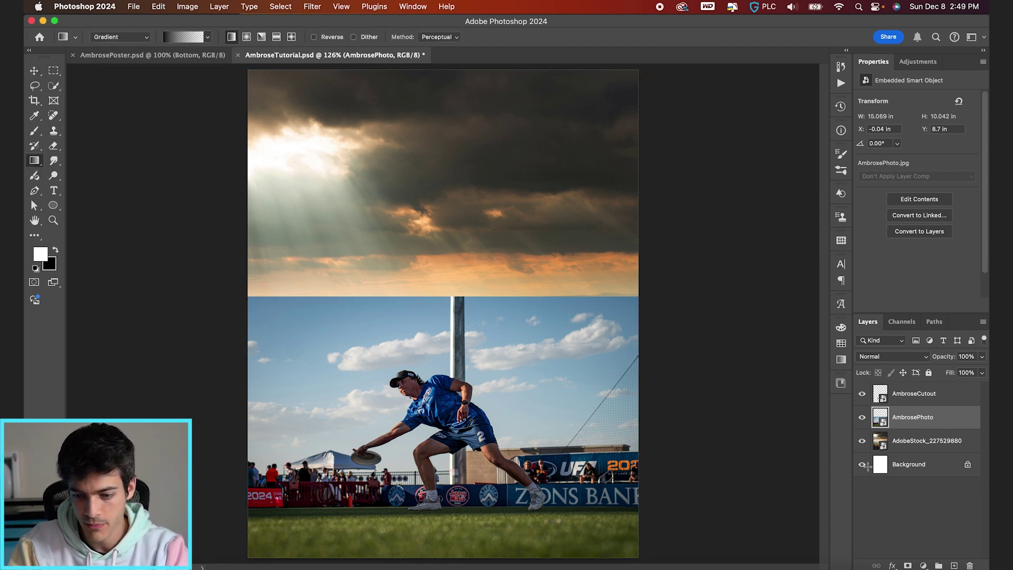
click(908, 566)
key(x)
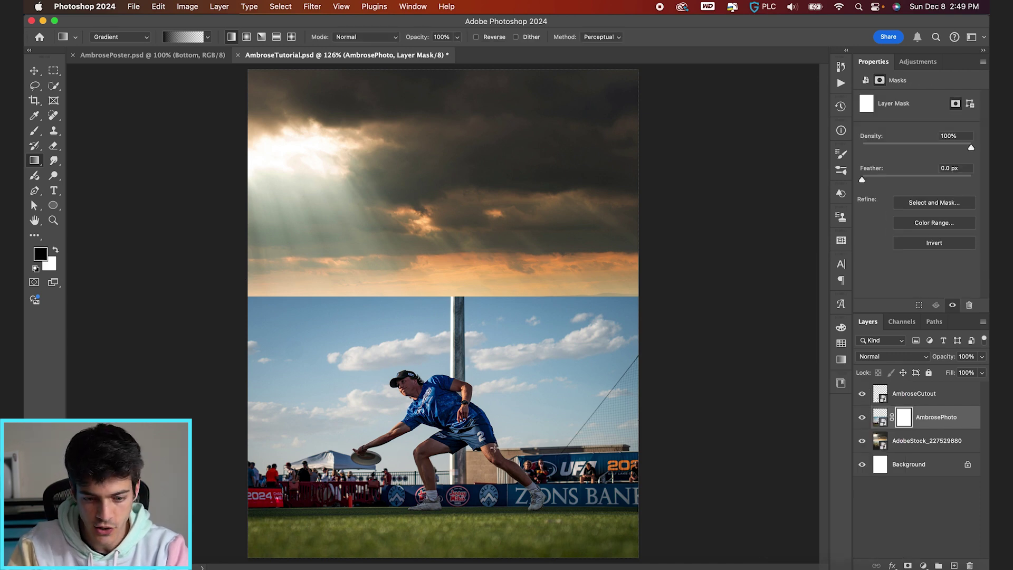
- Draw a short downward black gradient on the AmbrosePhoto mask at the grass line, hiding everything above the field, and save the document
scroll(458, 506, up, 5)
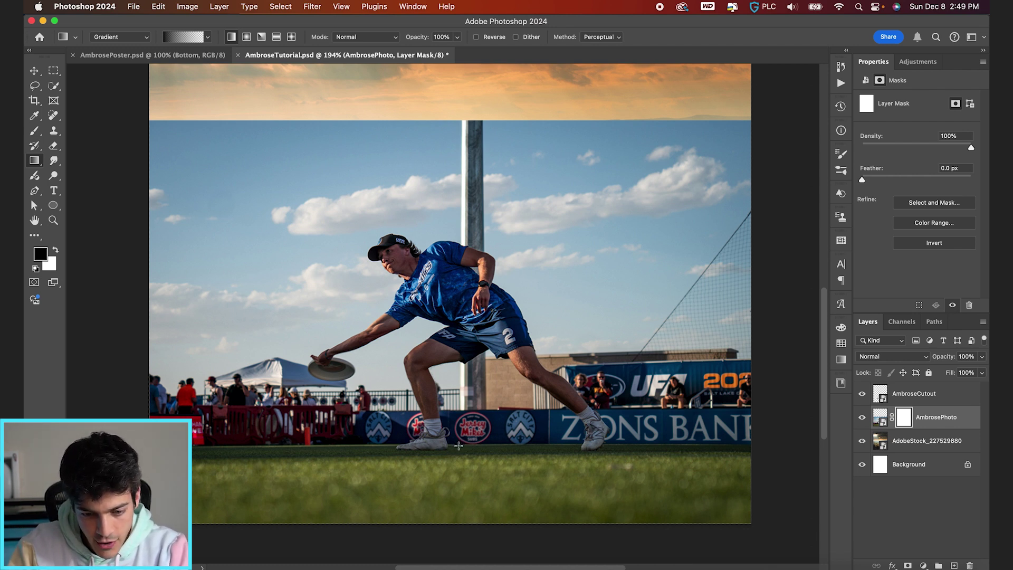
scroll(458, 446, up, 2)
scroll(470, 441, down, 2)
mouse_move(478, 431)
mouse_down()
mouse_move(477, 456)
mouse_move(486, 436)
mouse_move(469, 447)
mouse_move(477, 437)
mouse_up()
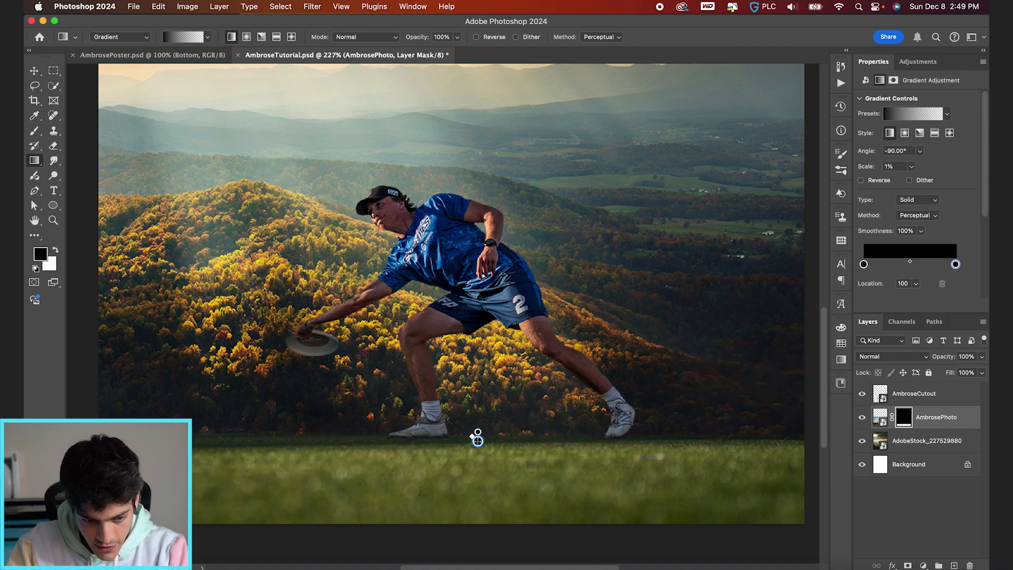
key(v)
key(v)
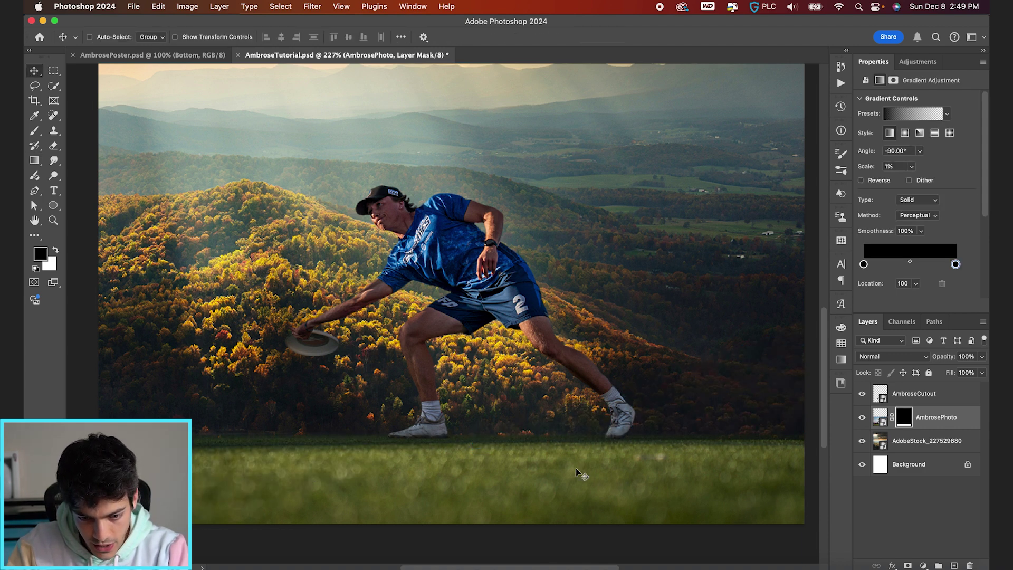
key(super+0)
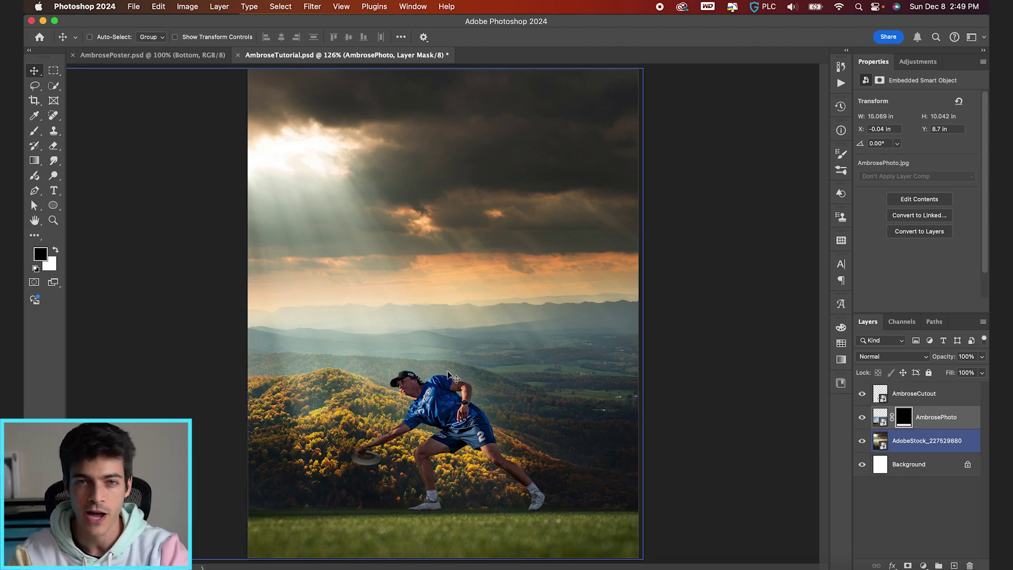
key(super+s)
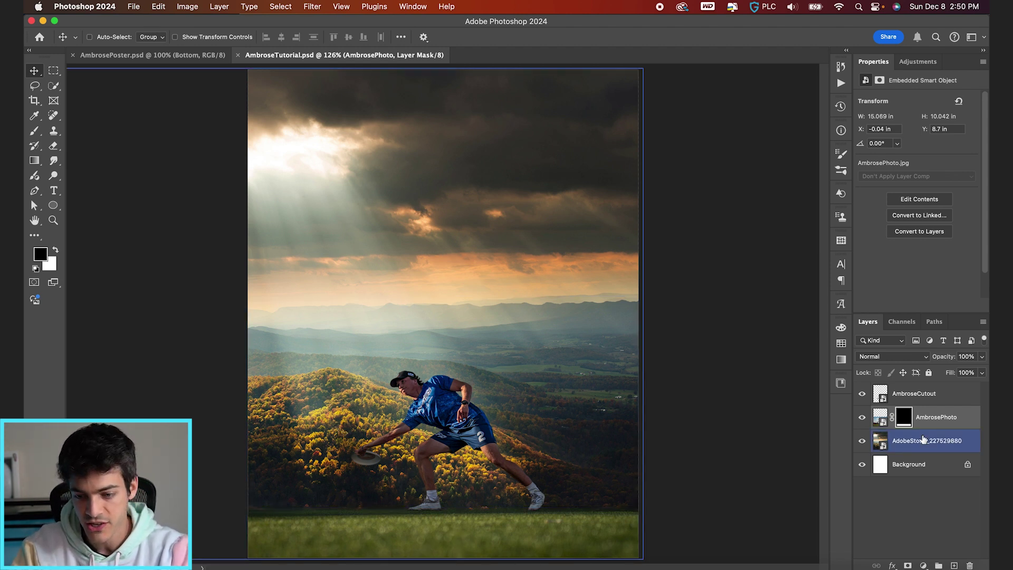
- Add a Selective Color adjustment layer above AmbrosePhoto and clip it to that layer
click(923, 565)
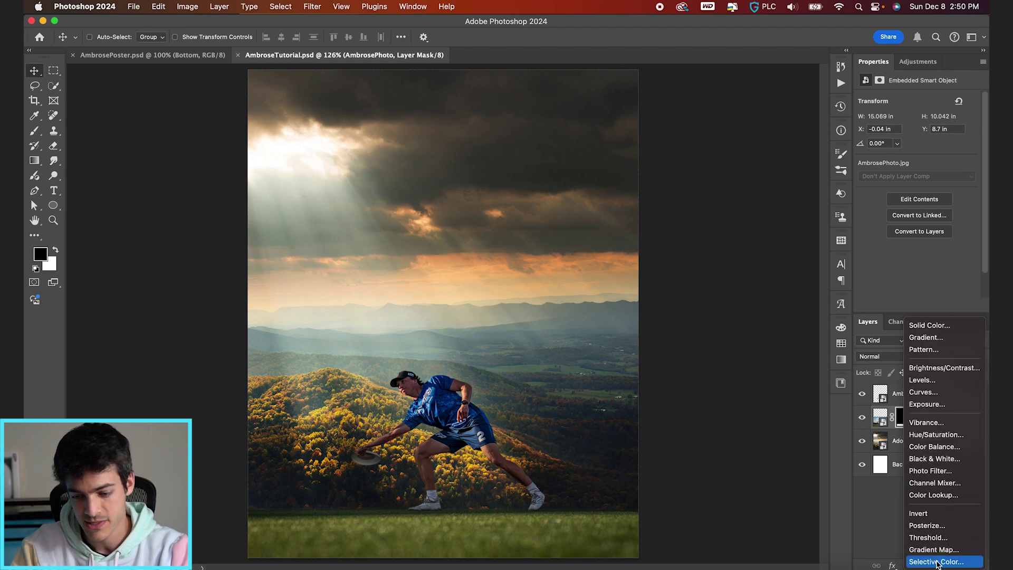
click(937, 562)
drag(881, 418, 883, 443)
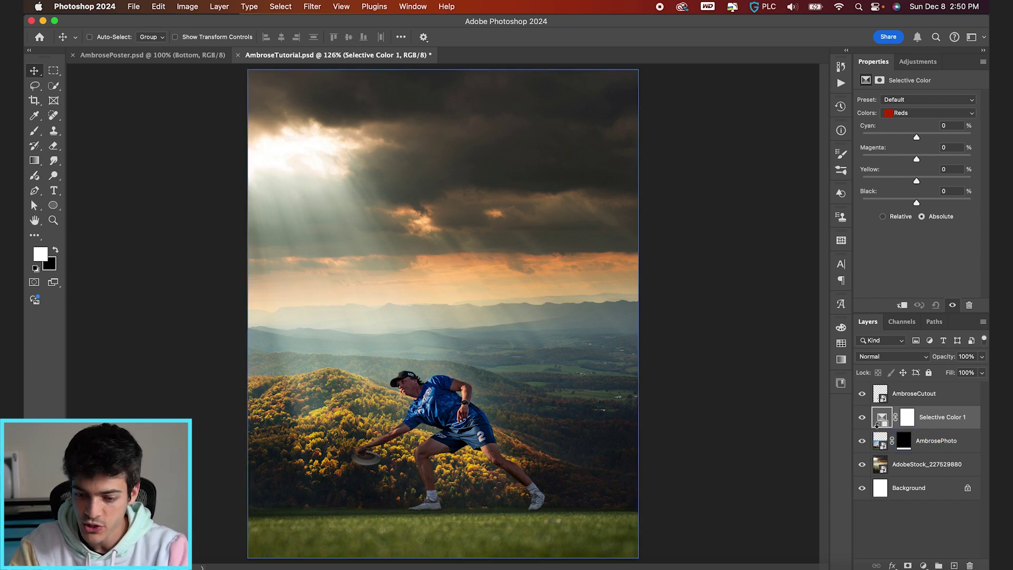
alt+click(880, 427)
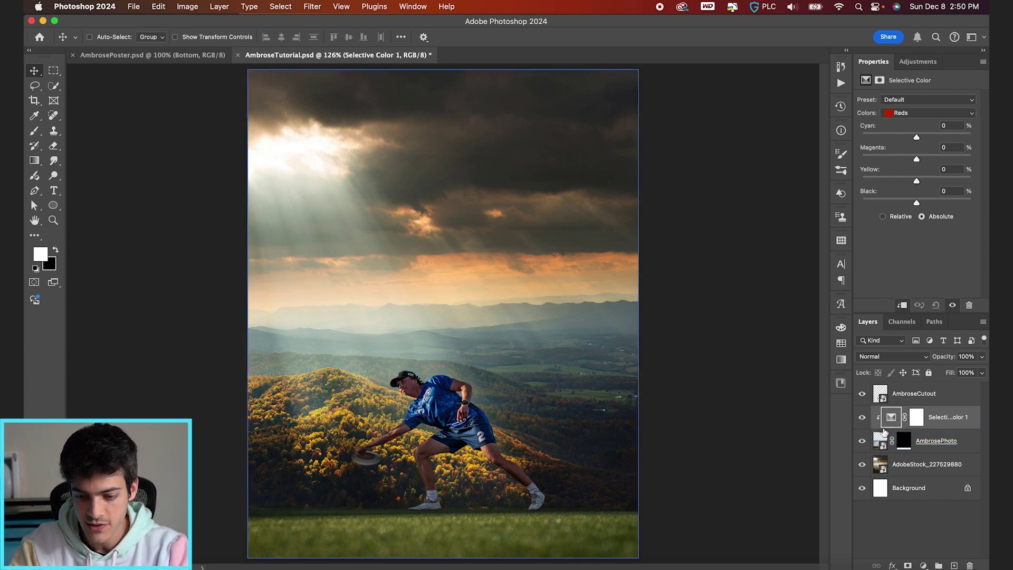
- Set the Selective Color adjustment's Yellows to Cyan -24, Magenta +5, Yellow +16 and Black +13
click(929, 113)
click(929, 123)
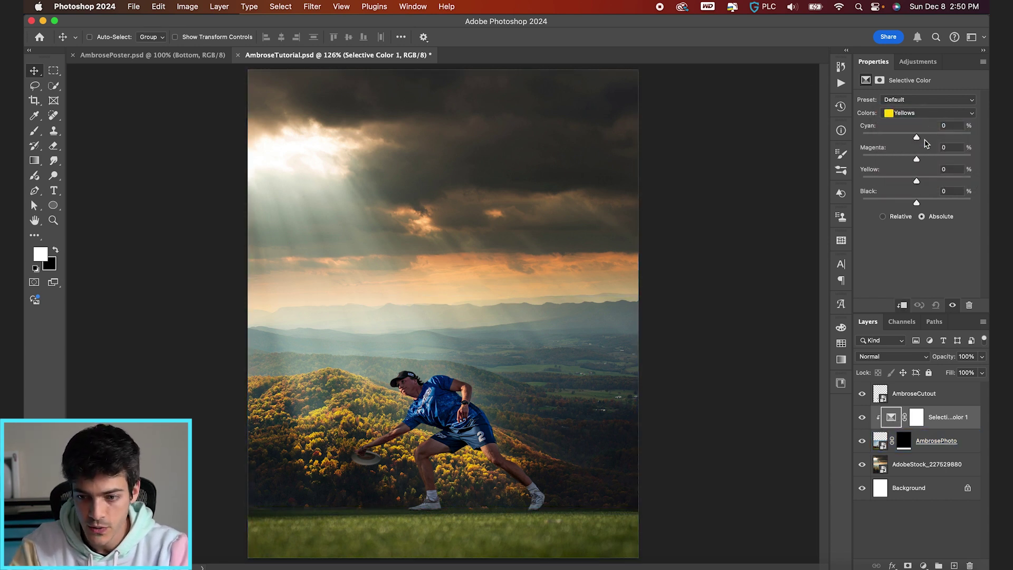
drag(916, 137, 888, 138)
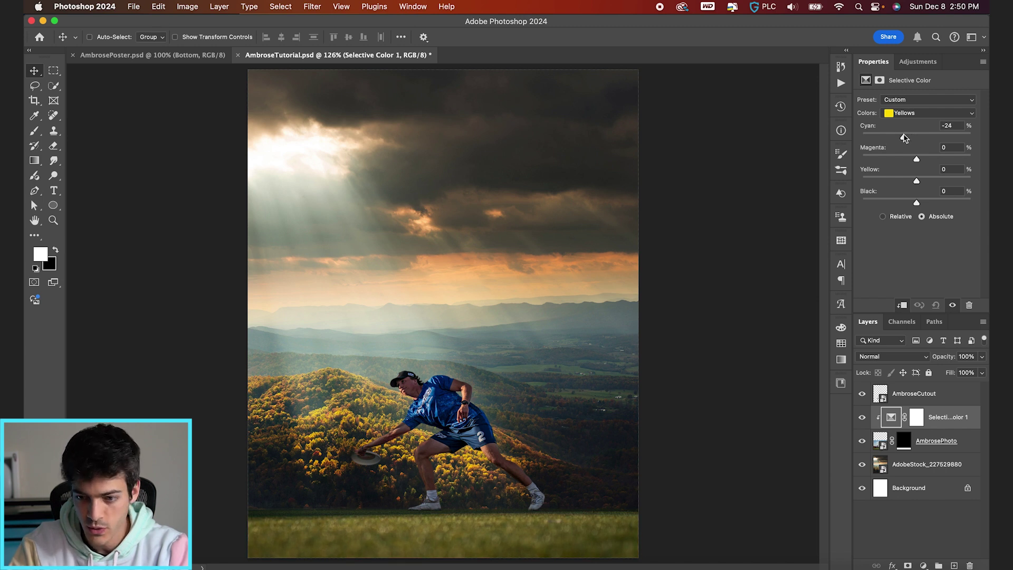
drag(916, 161, 918, 161)
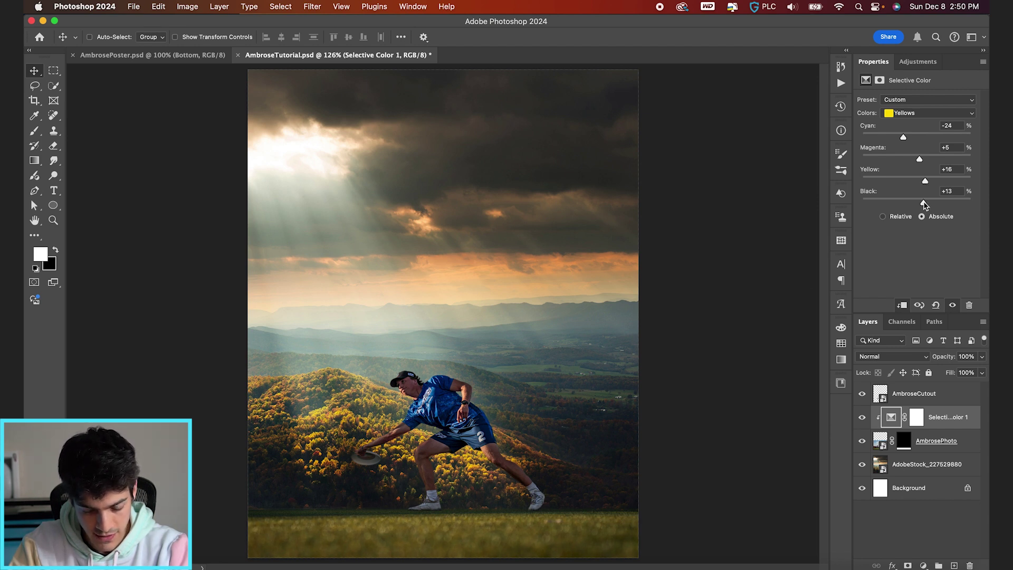
- Toggle the Selective Color layer's visibility to compare the grass before and after the adjustment
click(862, 417)
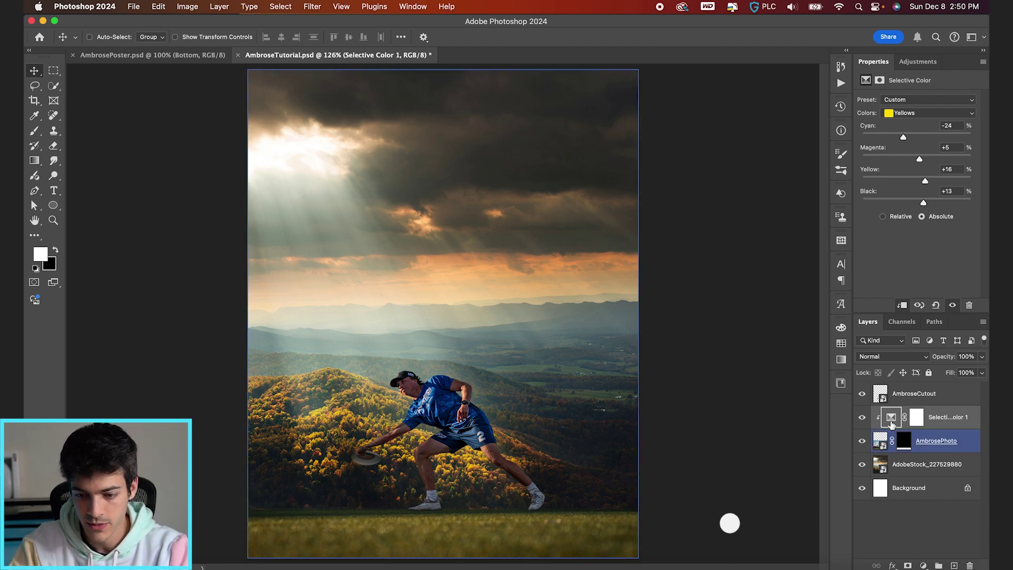
click(862, 417)
click(862, 419)
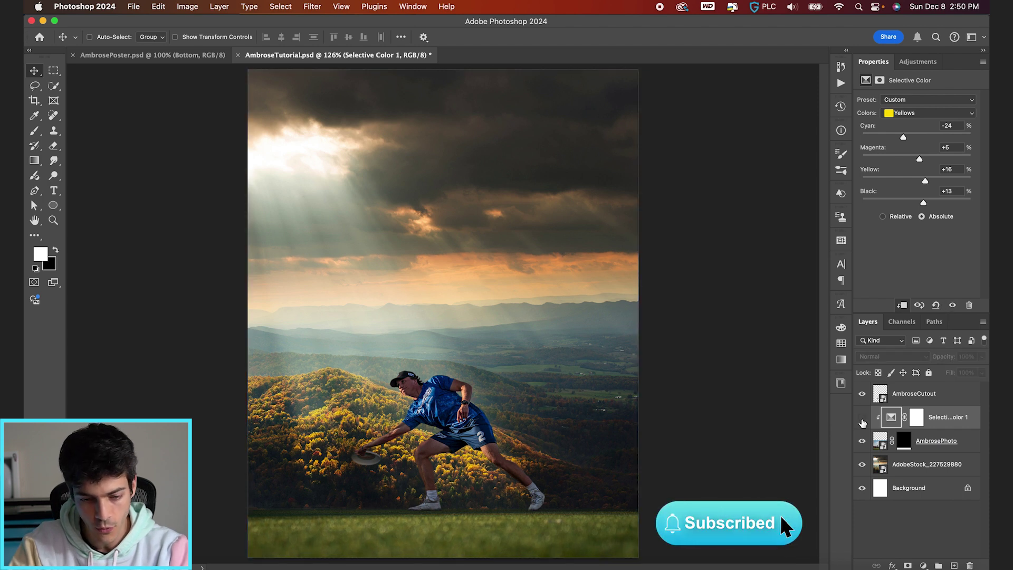
click(862, 419)
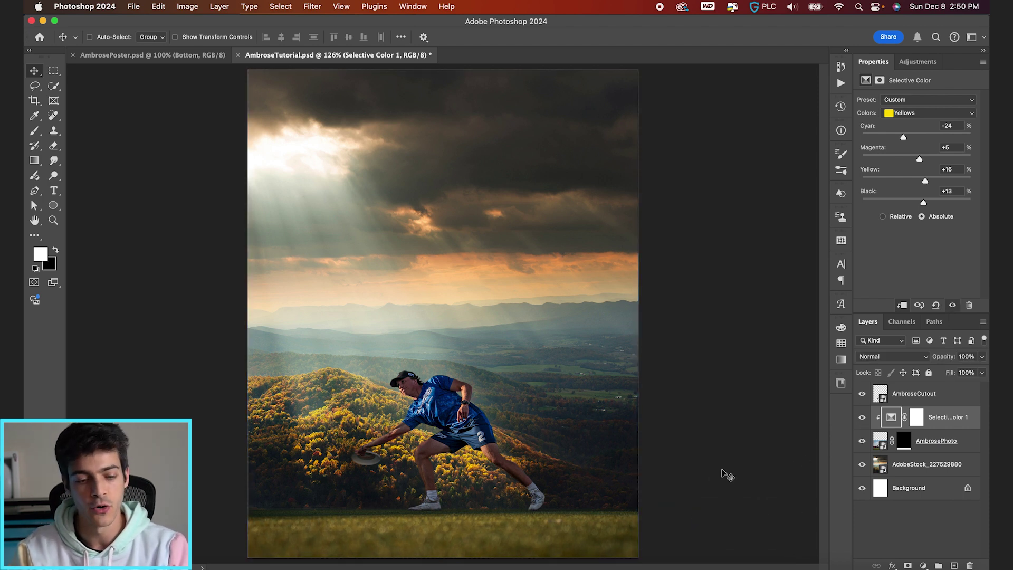
super+click(330, 422)
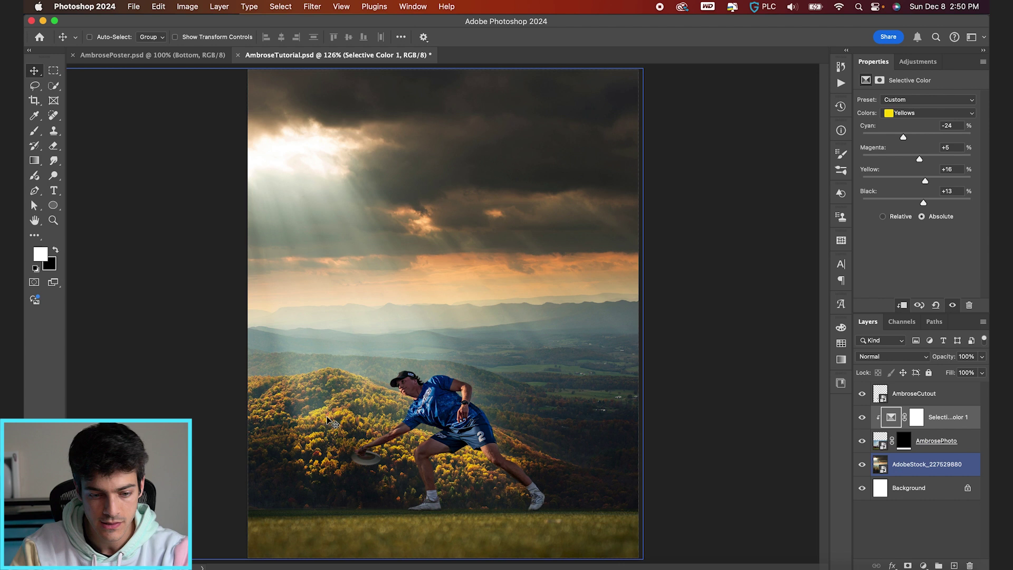
super+click(707, 548)
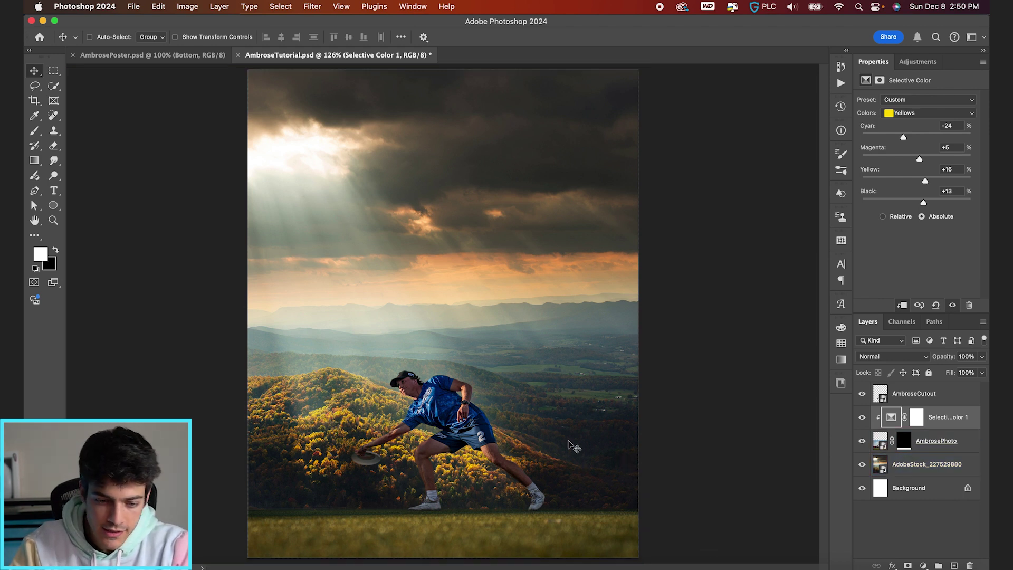
super+click(354, 185)
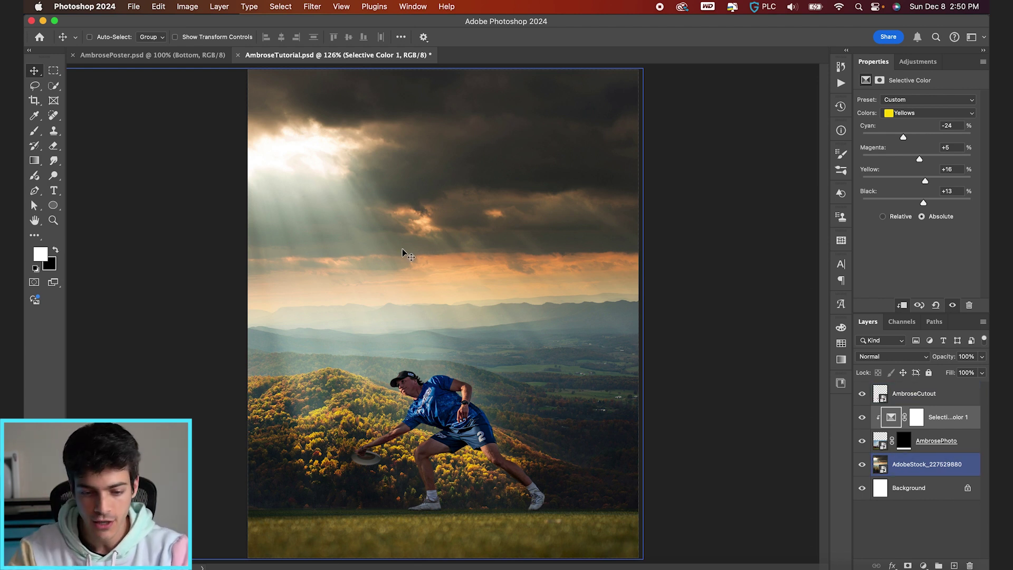
- Add a Curves adjustment above AdobeStock_227529880, anchoring the shadows and raising a midtone point to Input 130, Output 149
click(891, 463)
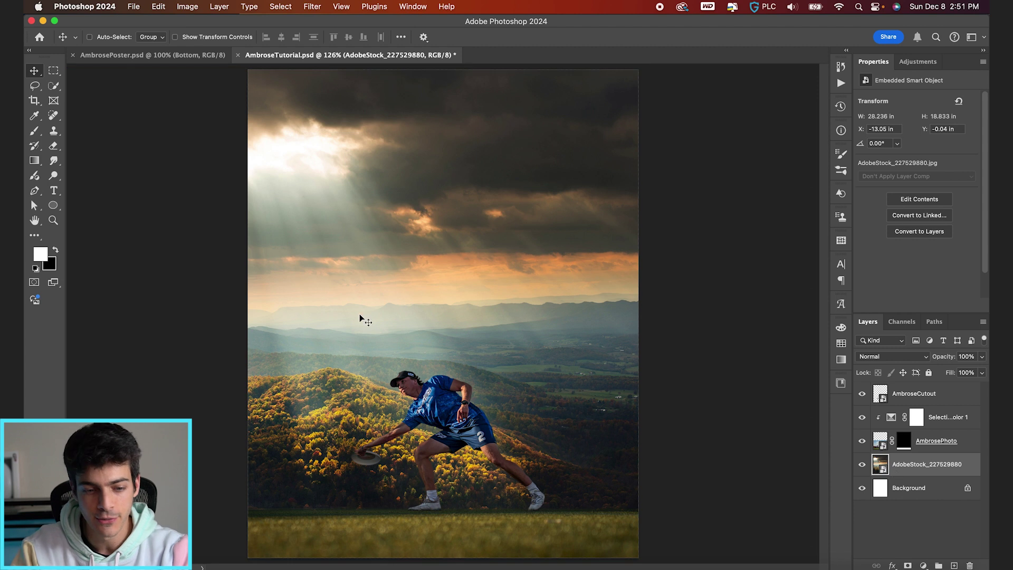
click(924, 565)
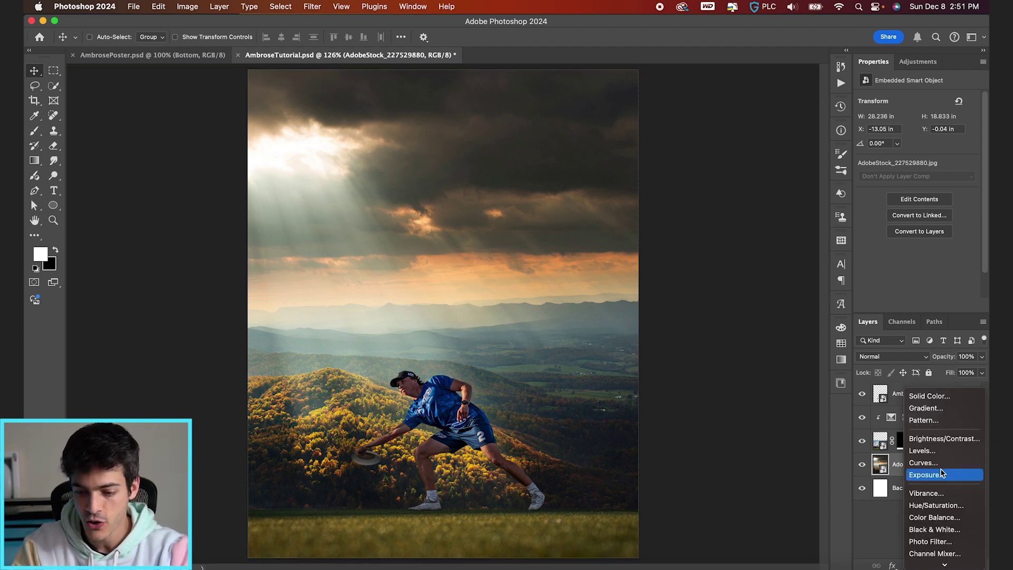
click(924, 462)
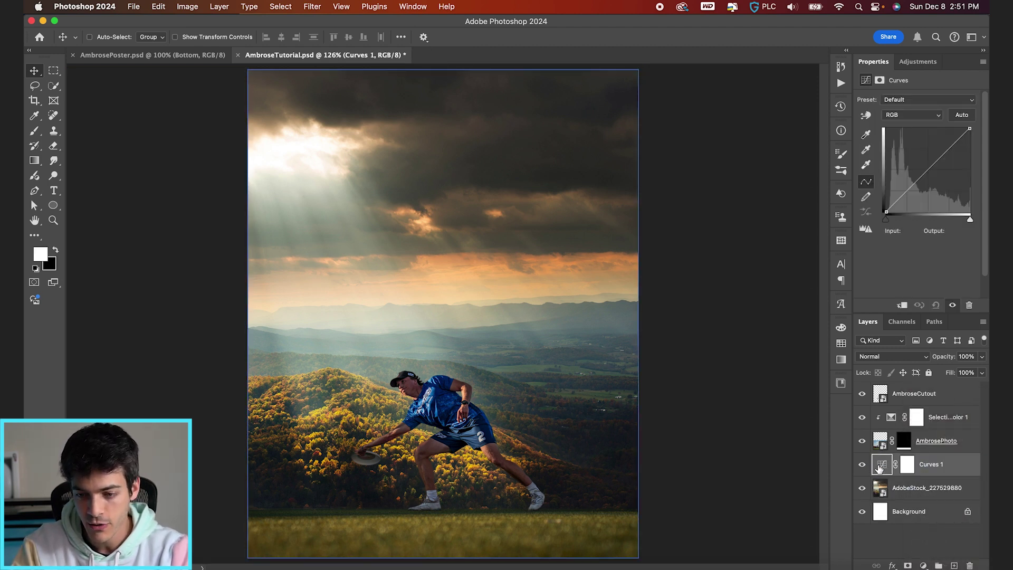
click(906, 191)
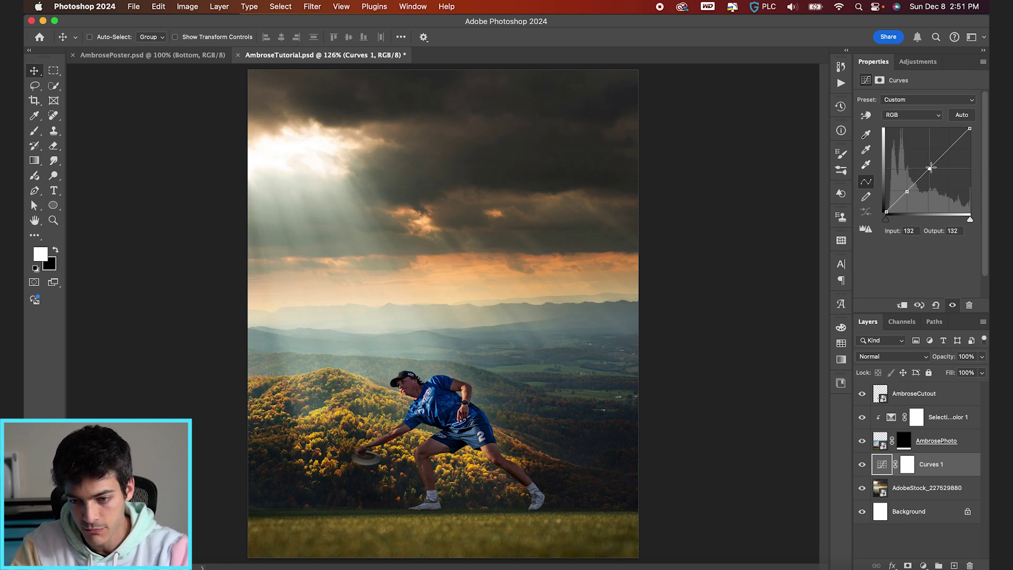
drag(929, 169, 929, 162)
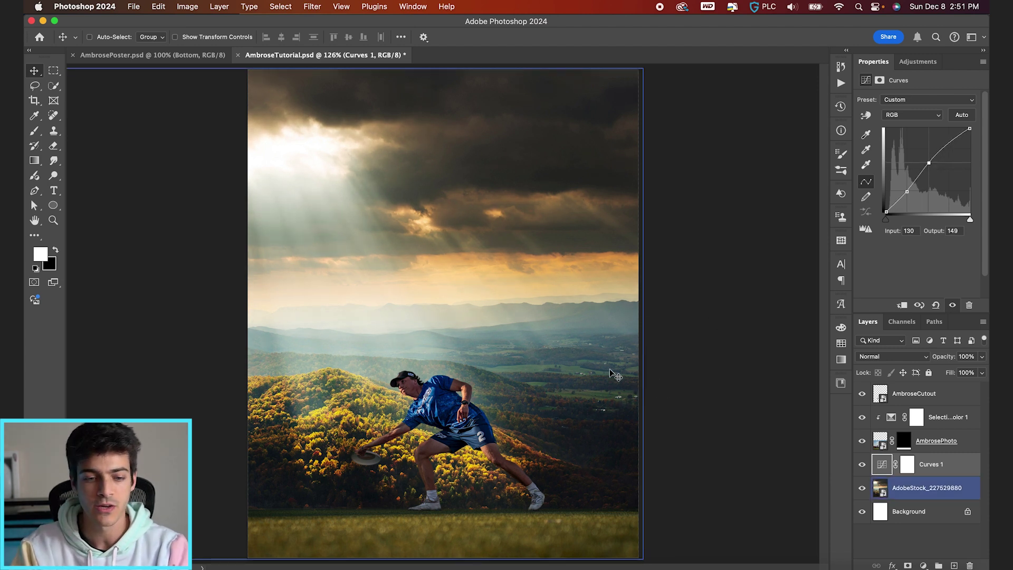
- Examine how the light on the athlete's face, arm, legs and disc compares with the mountain background, up close and at full view
super+click(412, 422)
key(super+plus)
scroll(411, 422, down, 3)
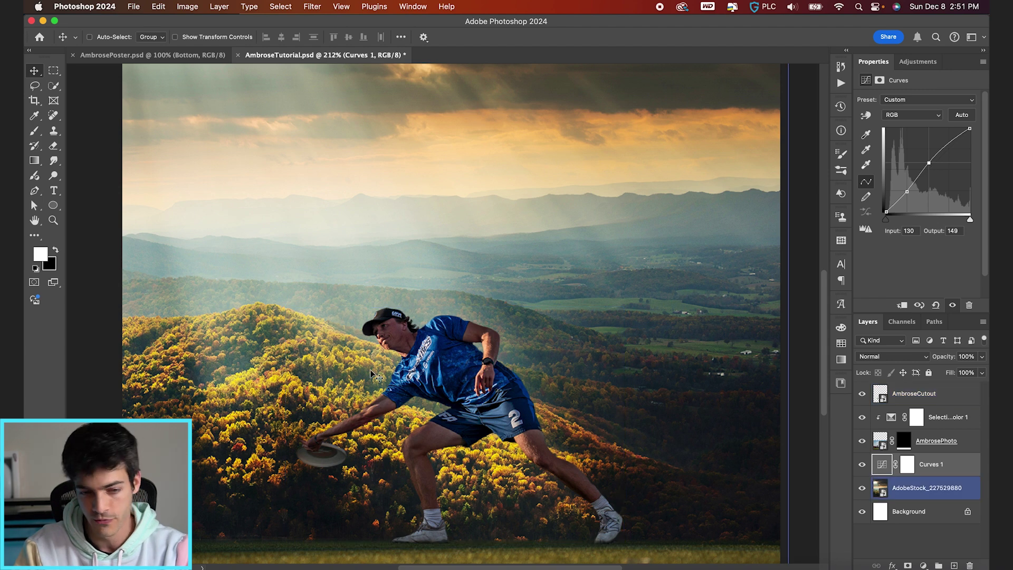
key(super+minus)
key(super+plus)
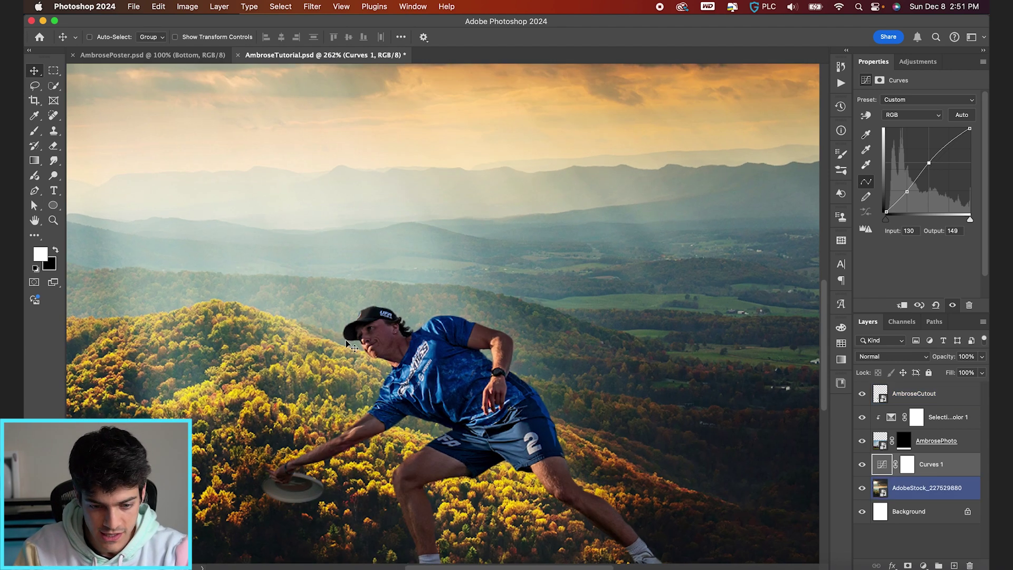
super+click(381, 360)
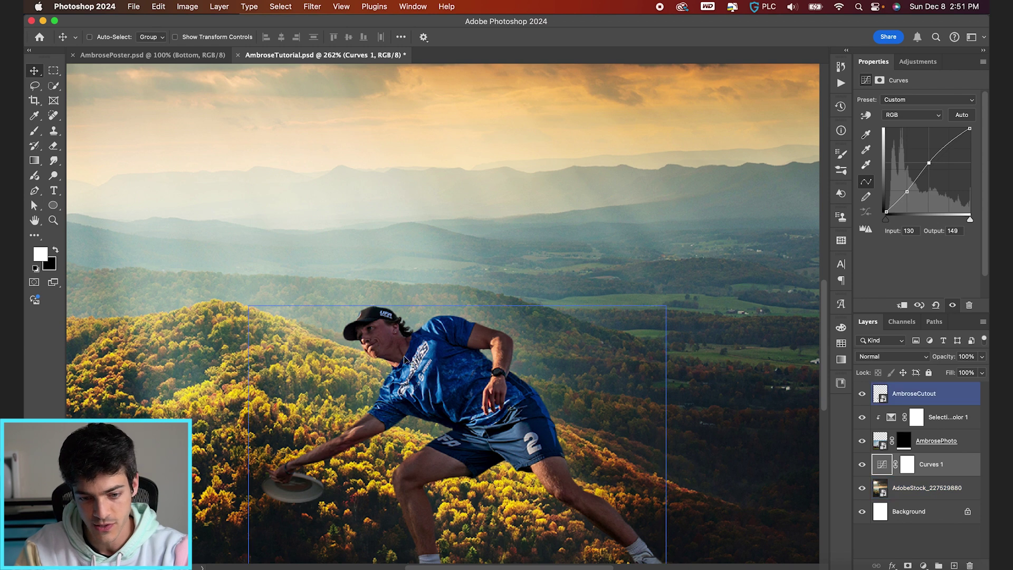
super+click(401, 462)
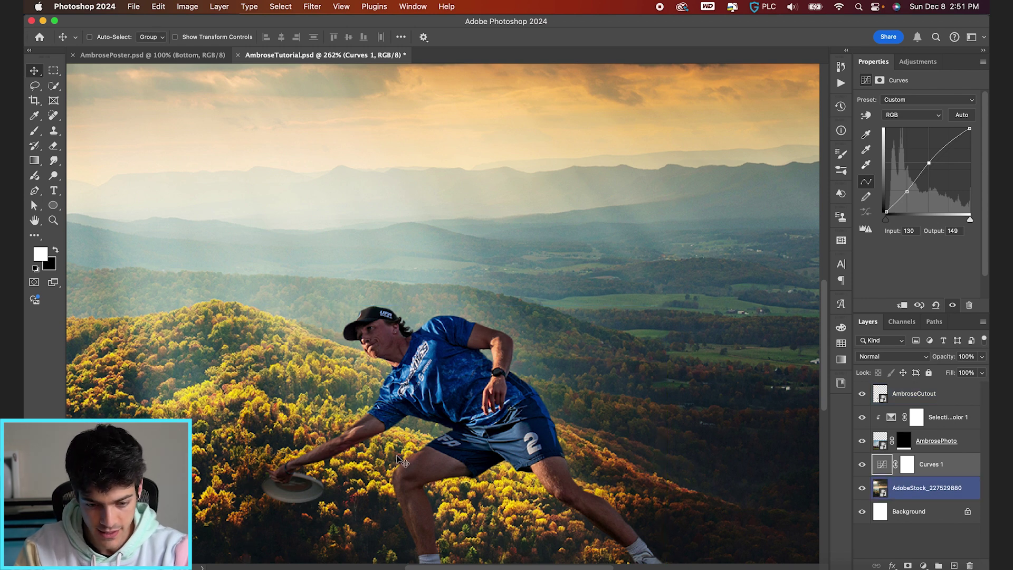
super+click(402, 490)
super+click(342, 483)
super+click(289, 479)
key(super+0)
super+click(416, 433)
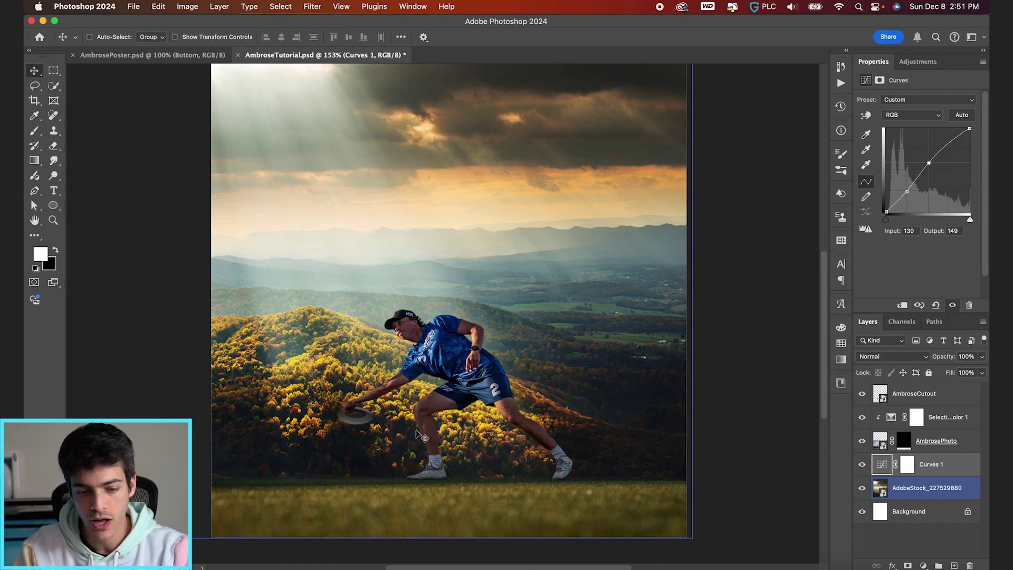
key(super+0)
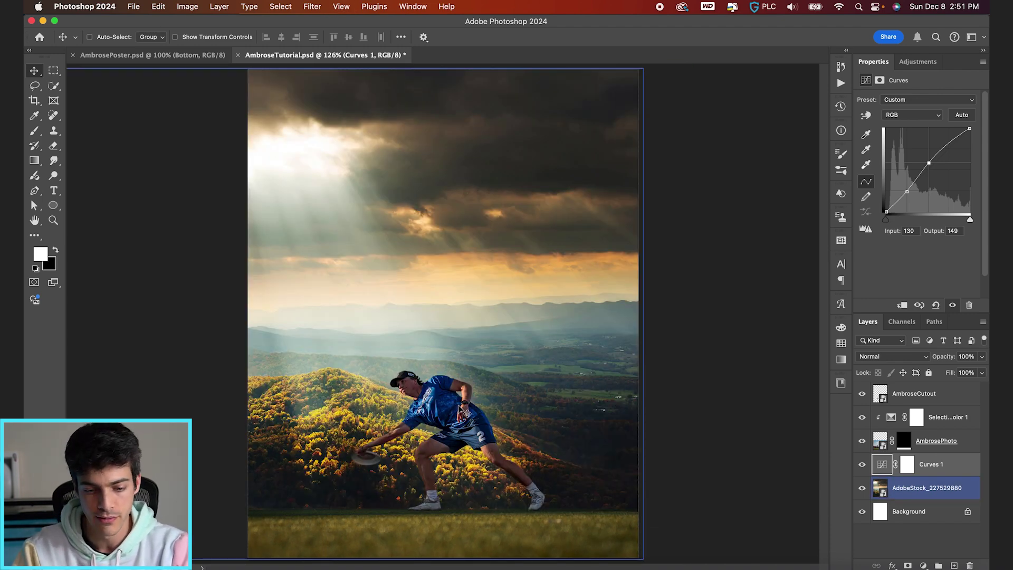
super+click(417, 400)
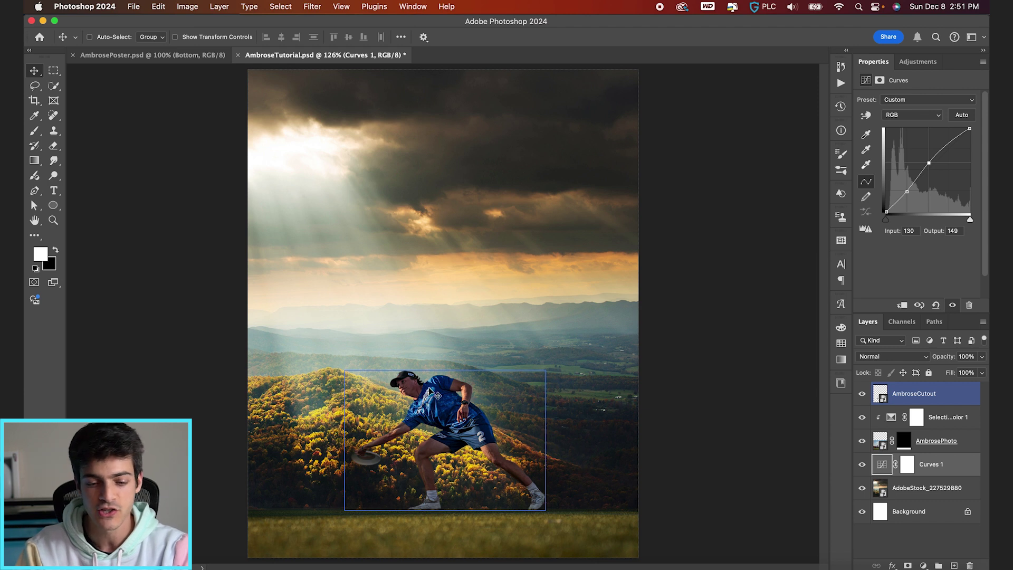
super+click(480, 391)
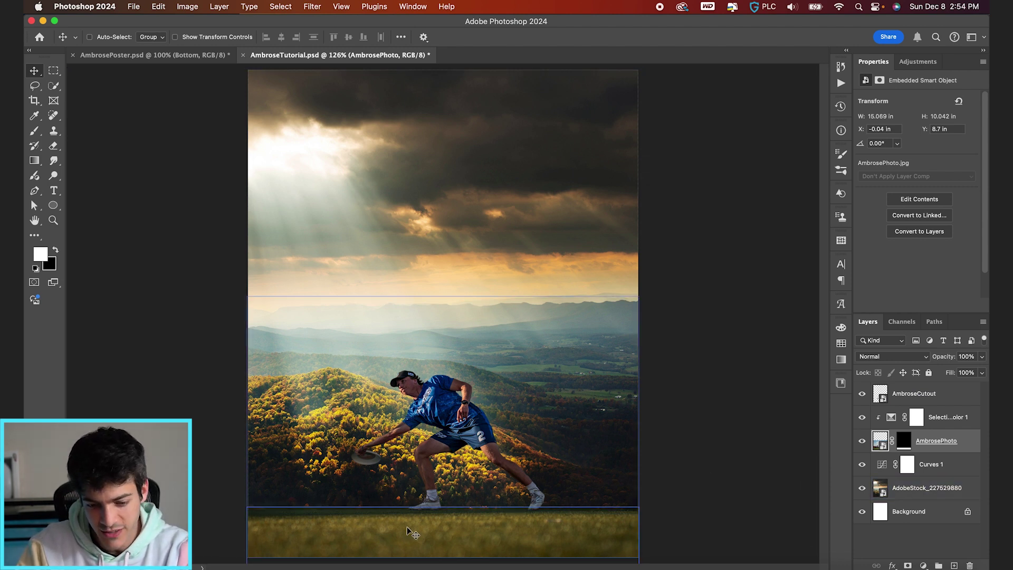
- Add a Curves adjustment clipped to AmbrosePhoto, with a shadow point at Input 90, Output 74 and a highlight point at Input 190, Output 192
click(923, 565)
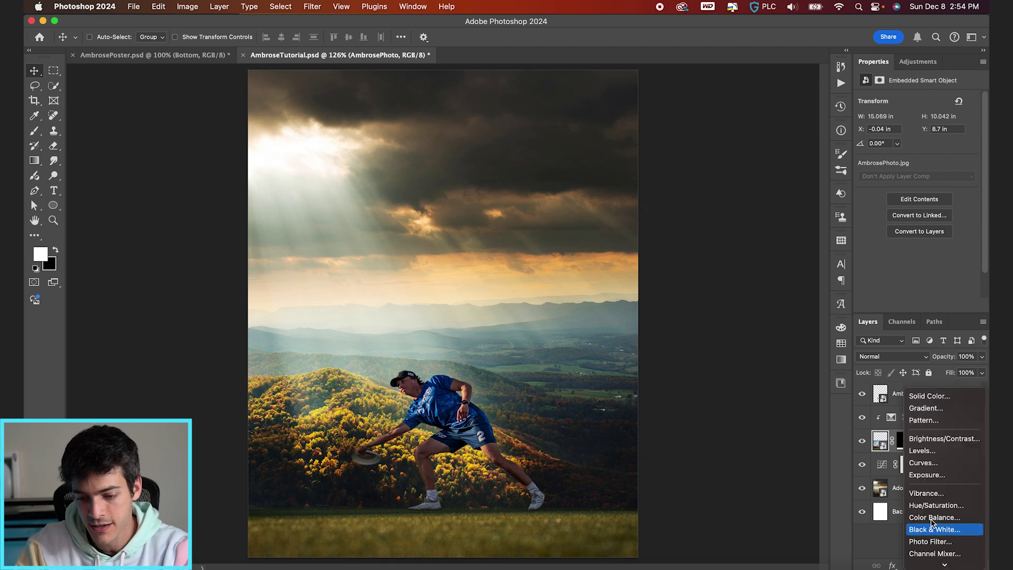
click(937, 467)
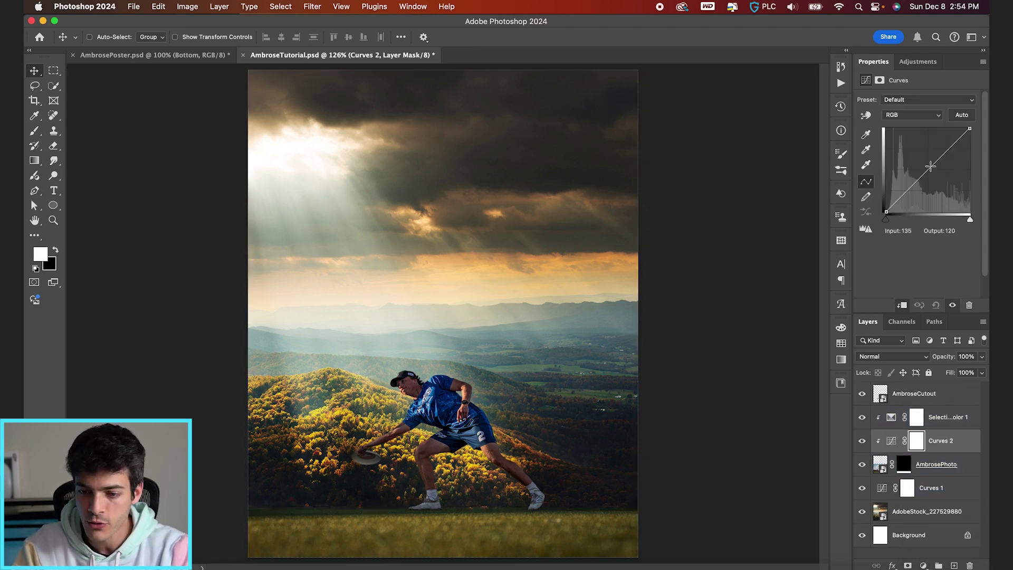
mouse_move(925, 174)
mouse_down()
mouse_move(947, 151)
mouse_move(918, 189)
mouse_up()
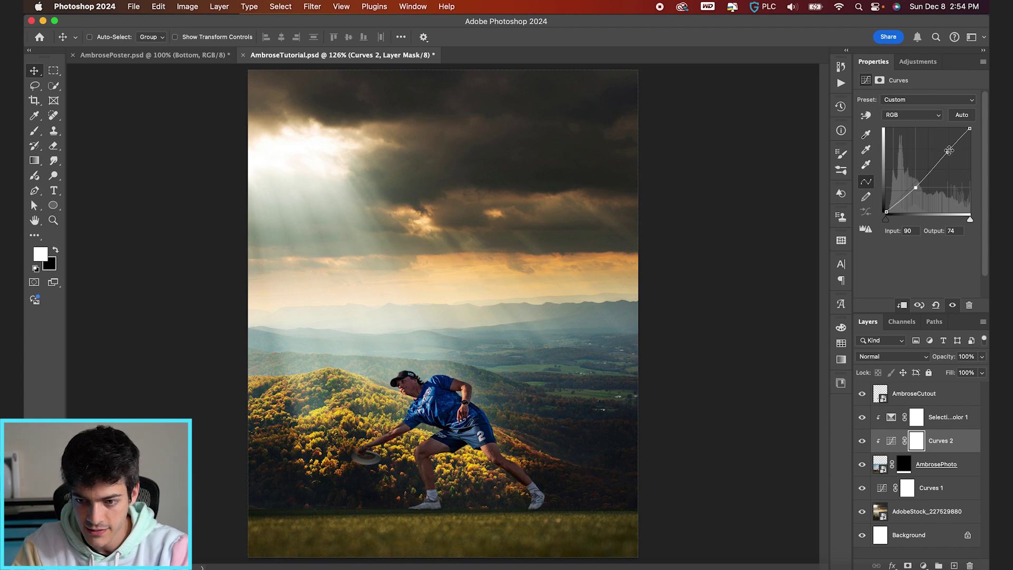
drag(949, 151, 948, 148)
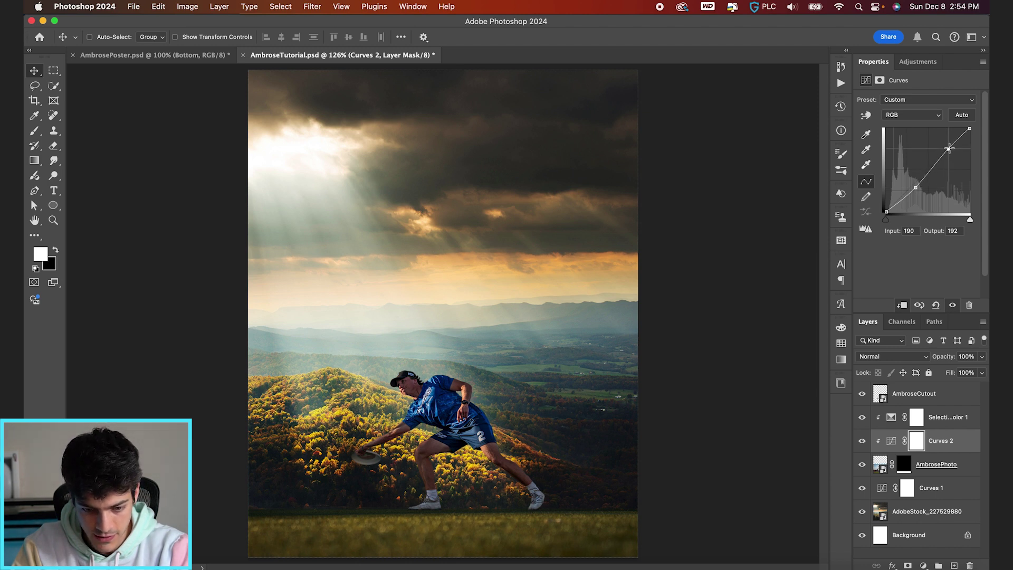
- Add an Exposure adjustment layer clipped to AmbroseCutout and darken the athlete by setting Exposure to -2.46
click(915, 394)
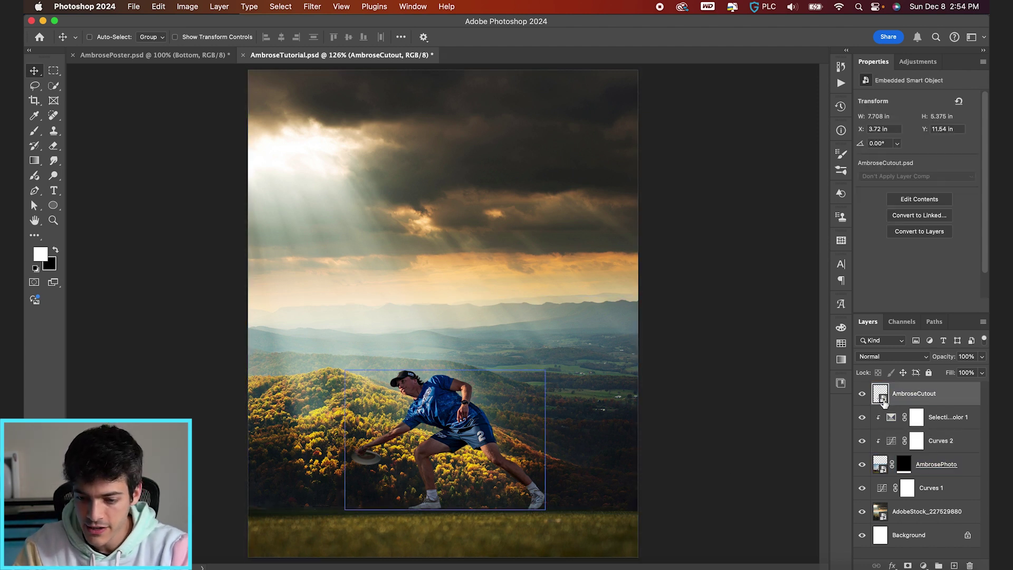
click(923, 565)
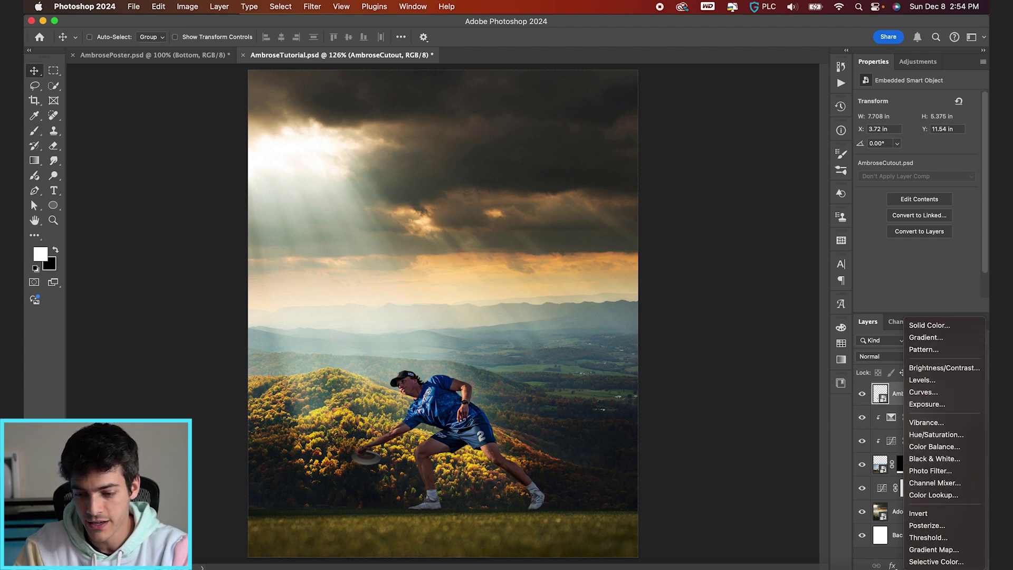
click(924, 405)
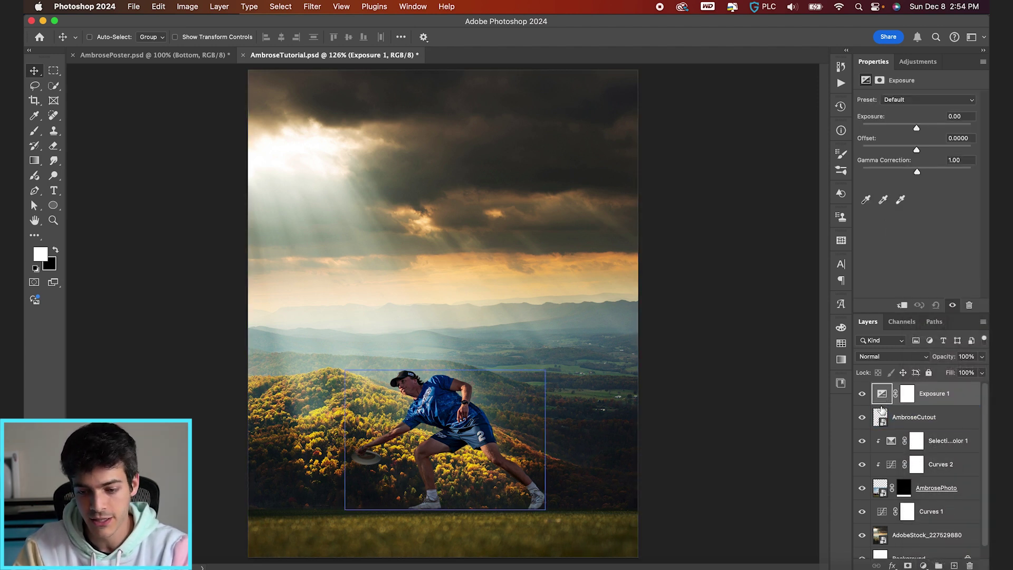
alt+click(881, 405)
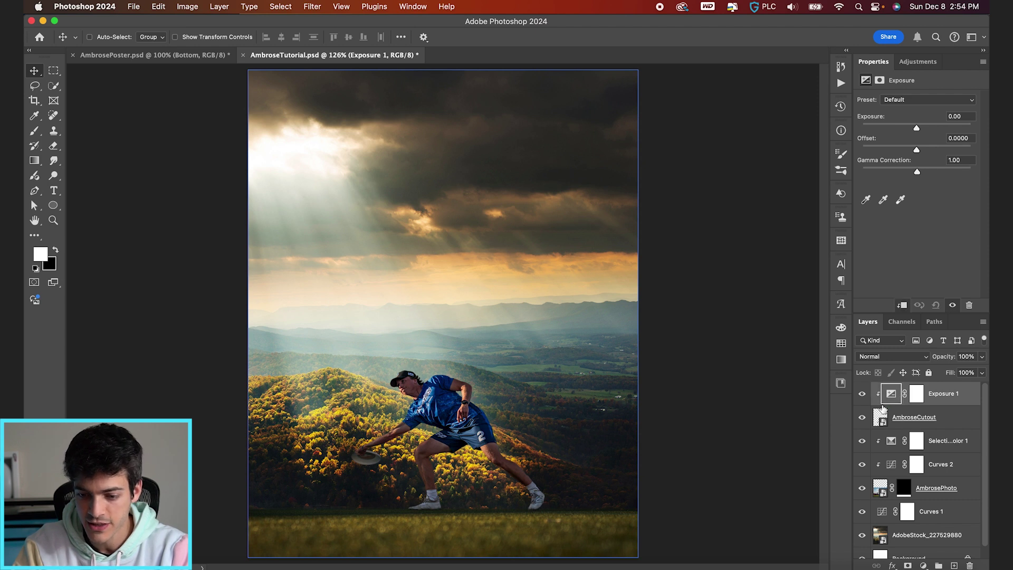
drag(916, 129, 903, 131)
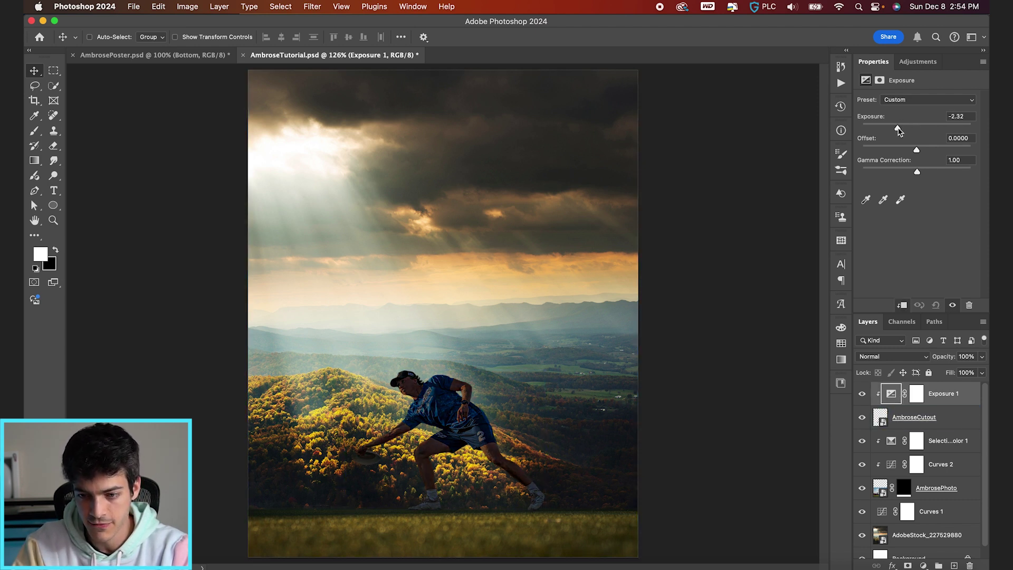
super+click(591, 327)
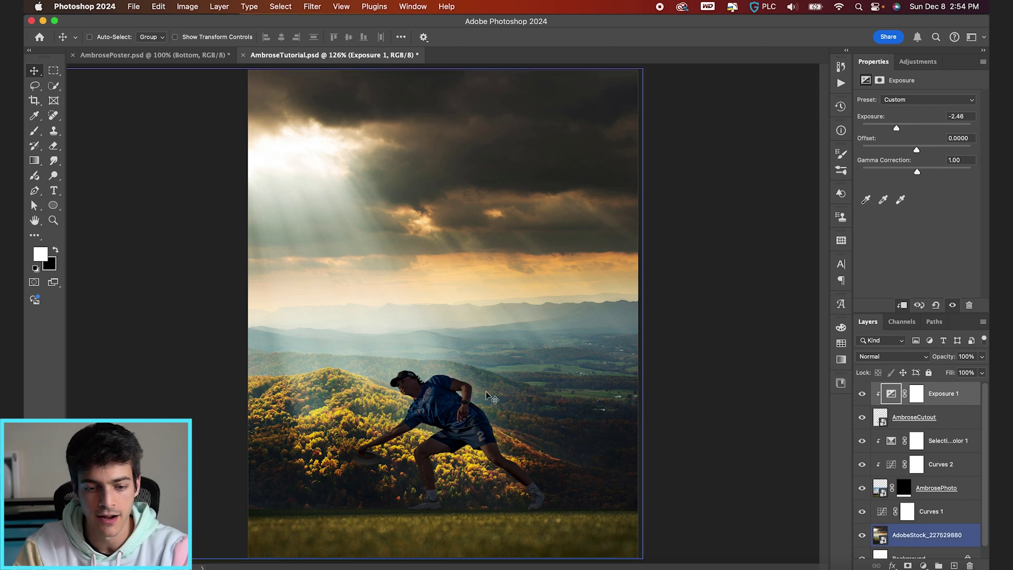
super+click(467, 420)
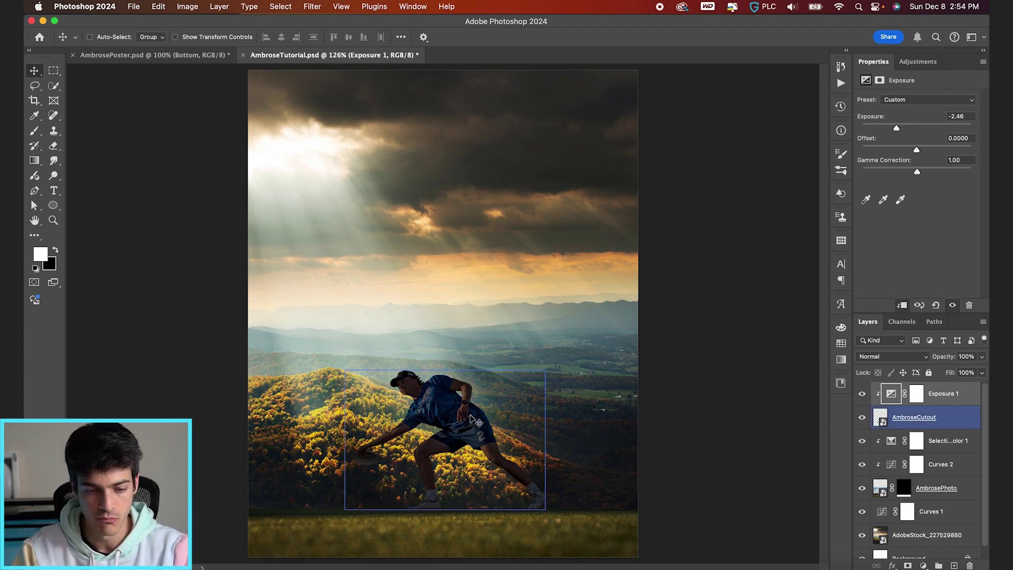
- Paint black on the Exposure 1 mask with a soft 175-pixel brush over the athlete's face, throwing arm and disc to restore their brightness
click(919, 397)
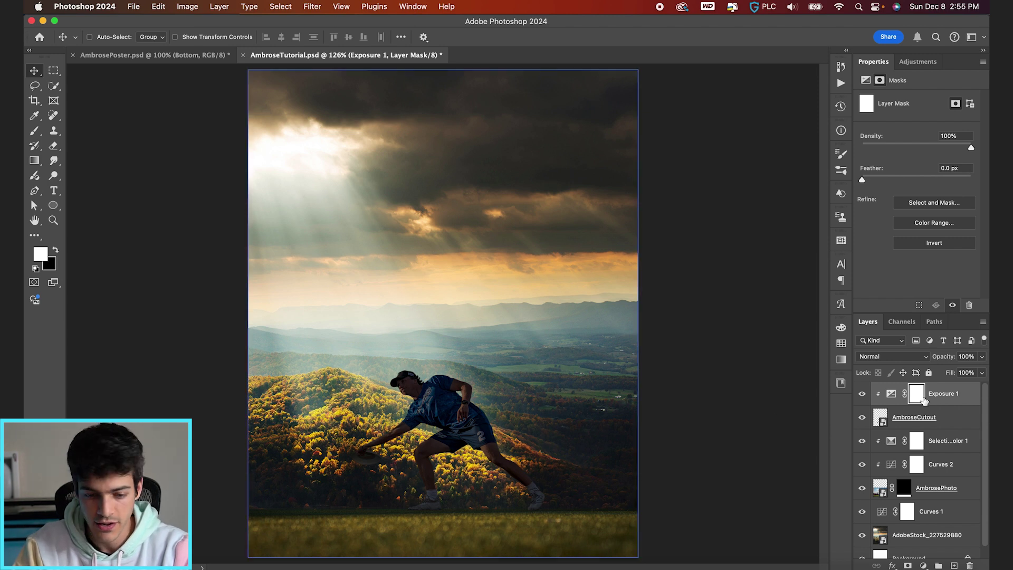
key(b)
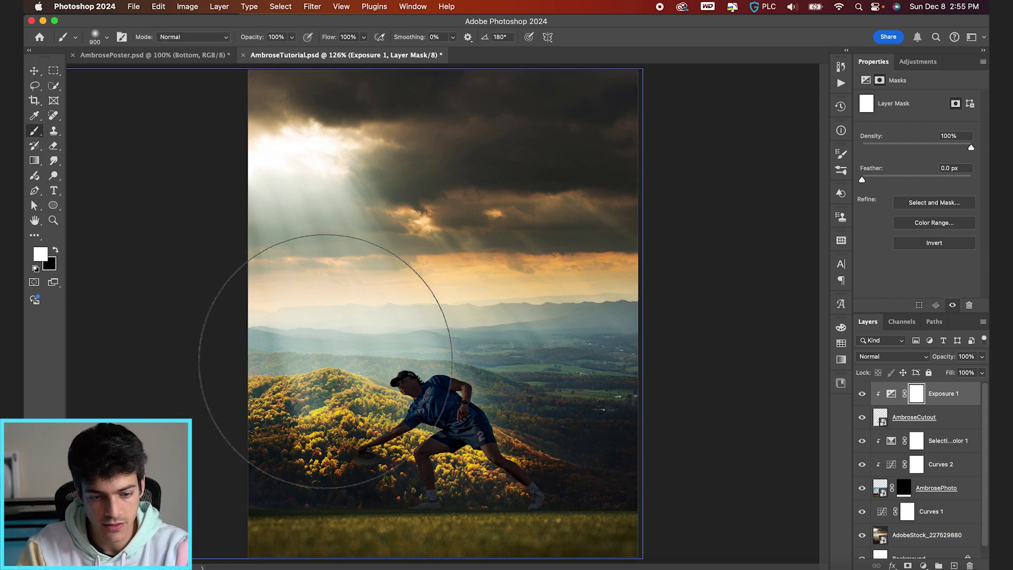
key(bracketleft)
key(bracketleft)
key(bracketleft)
key(bracketleft)
key(bracketleft)
key(bracketleft)
key(bracketleft)
key(x)
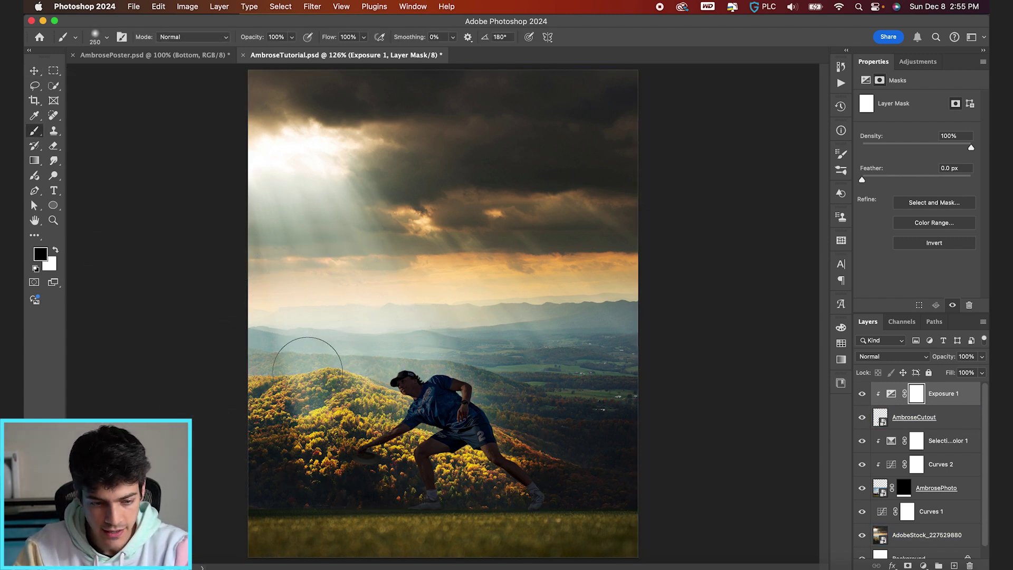
key(super+plus)
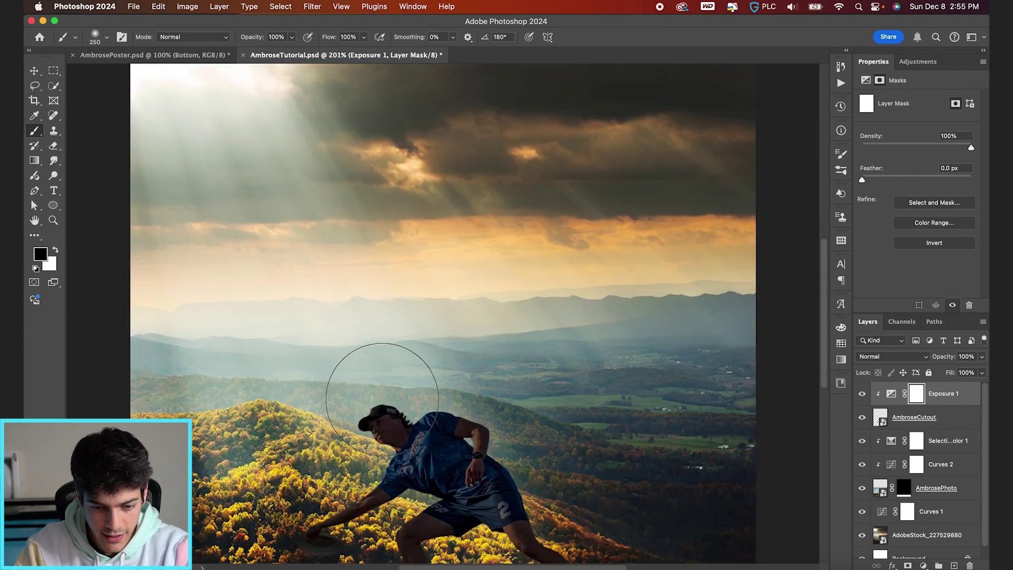
scroll(382, 400, down, 3)
key(bracketleft)
key(bracketleft)
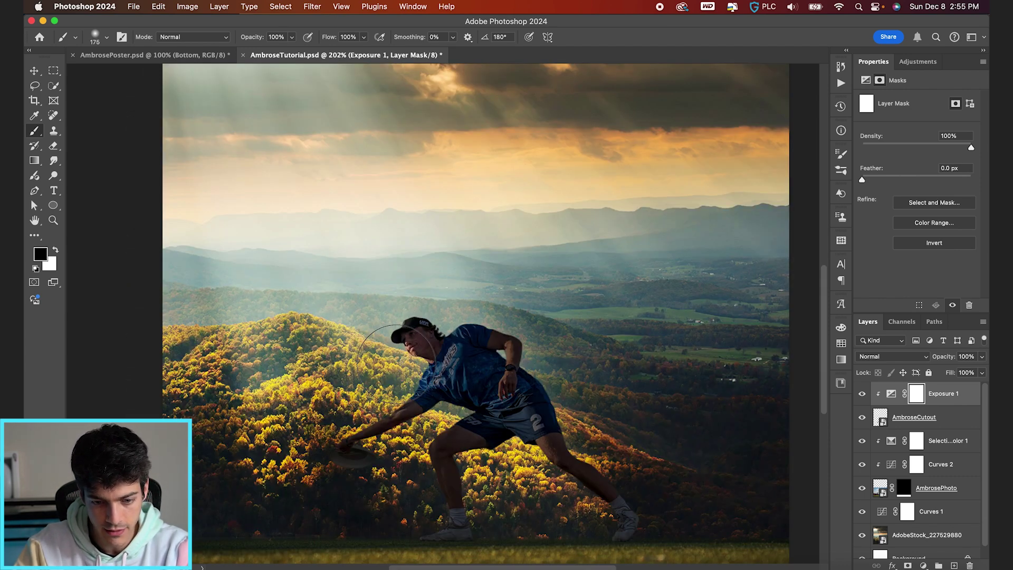
drag(396, 364, 380, 350)
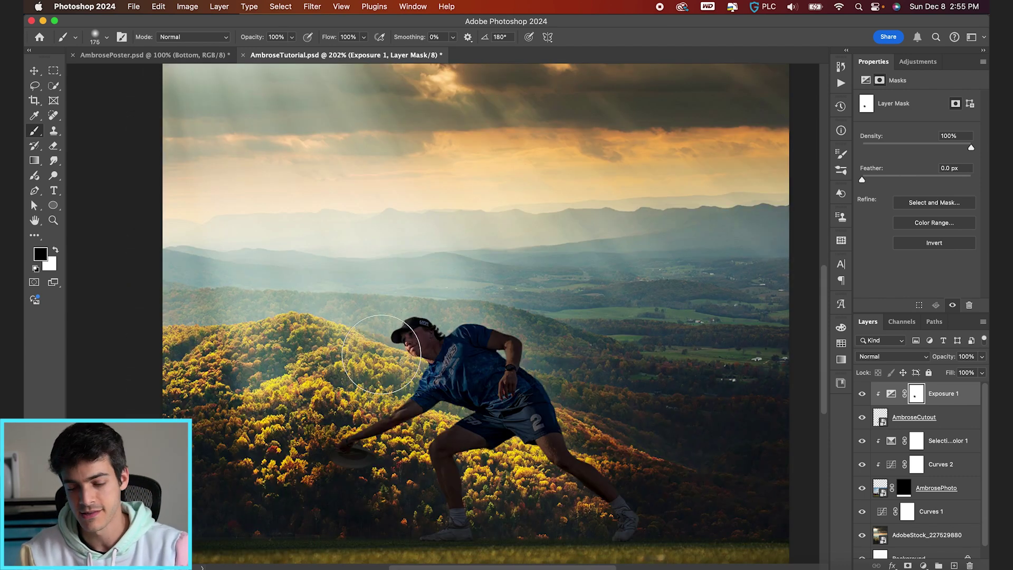
mouse_move(388, 354)
mouse_down()
mouse_move(419, 382)
mouse_move(362, 399)
mouse_move(397, 377)
mouse_move(382, 356)
mouse_up()
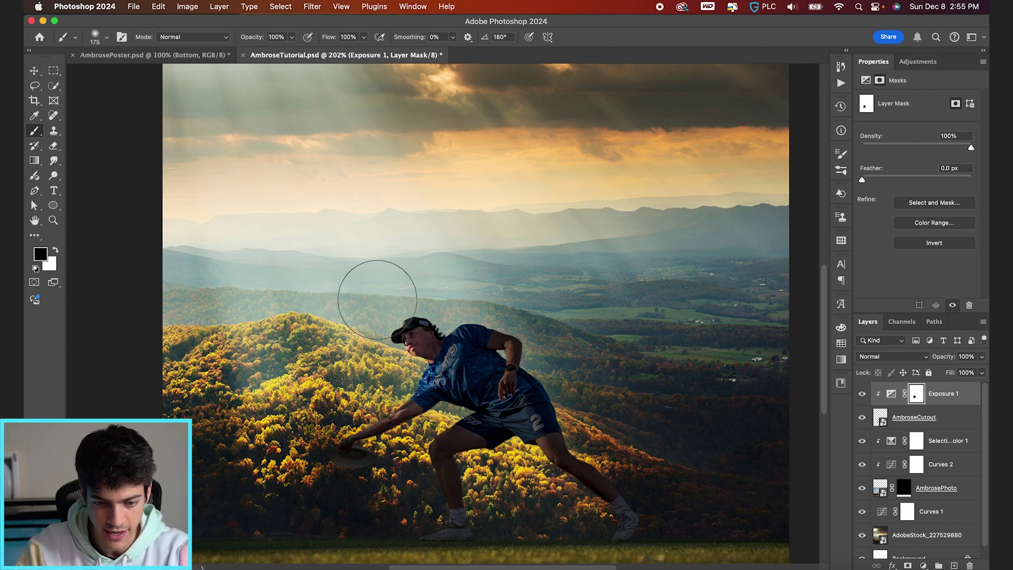
mouse_move(338, 398)
mouse_down()
mouse_move(321, 435)
mouse_move(330, 416)
mouse_up()
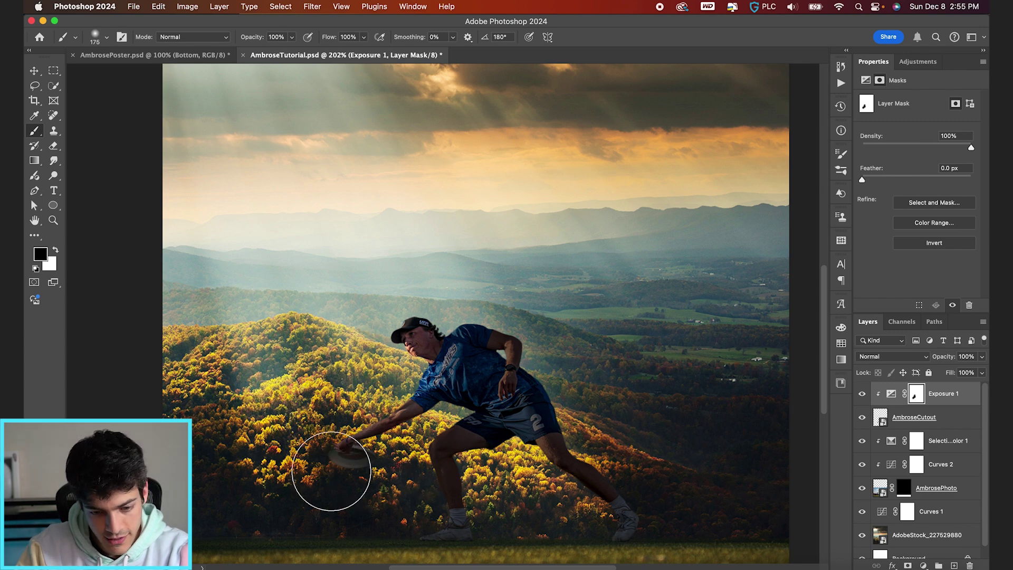
drag(330, 472, 320, 463)
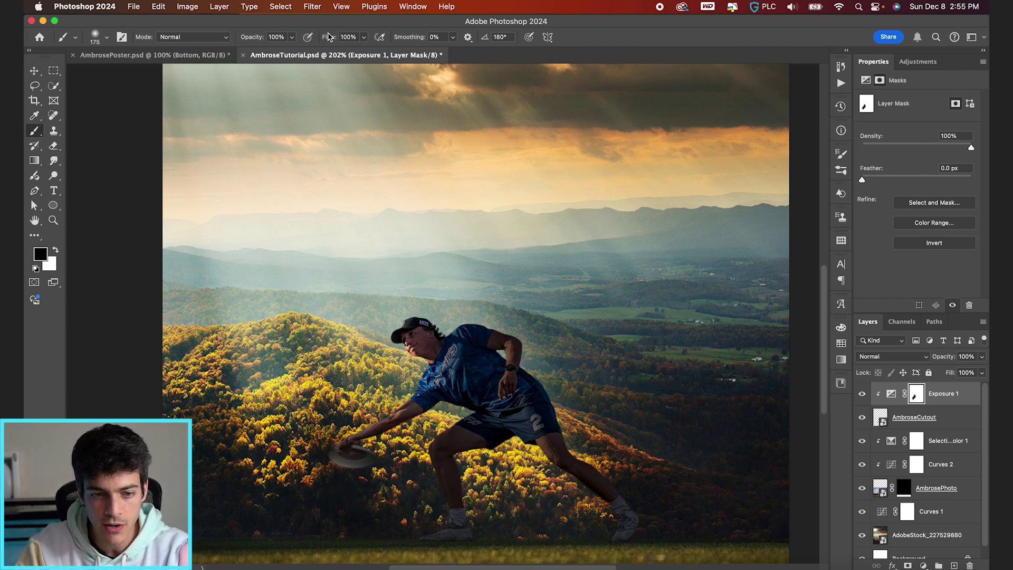
- Lower the brush flow to 30% and paint black on the Exposure 1 mask over the athlete's shirt, shoulder and cap, reducing the brush to 90 pixels
drag(329, 38, 288, 37)
scroll(452, 326, up, 3)
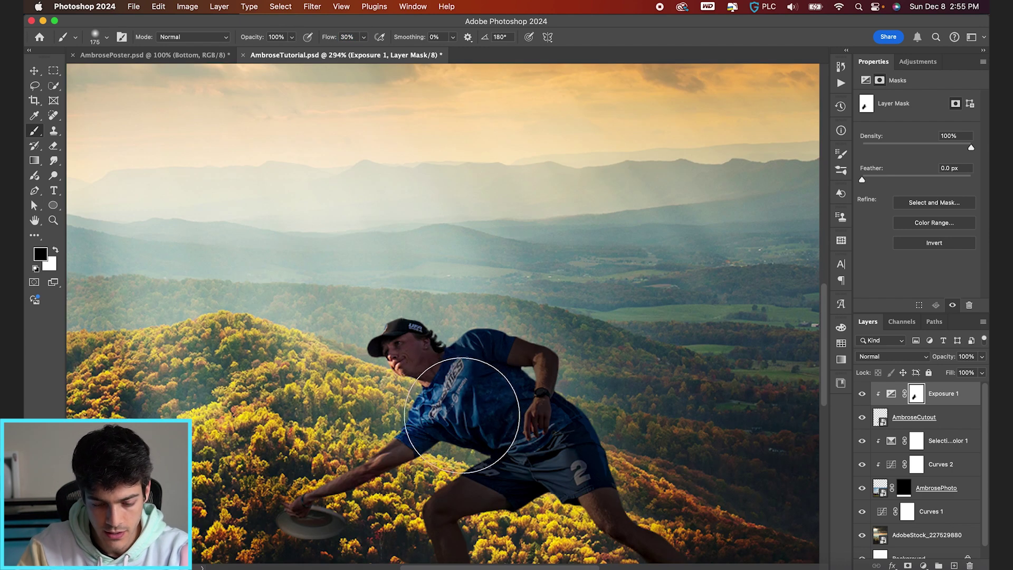
mouse_move(462, 416)
mouse_down()
mouse_move(459, 394)
mouse_move(458, 424)
mouse_up()
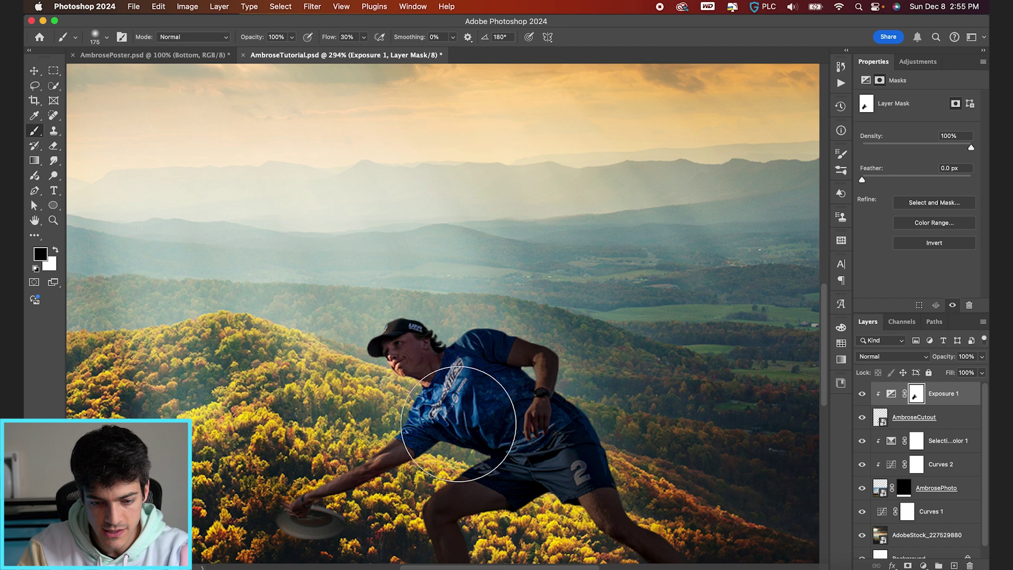
key(bracketleft)
key(bracketleft)
key(bracketleft)
key(bracketleft)
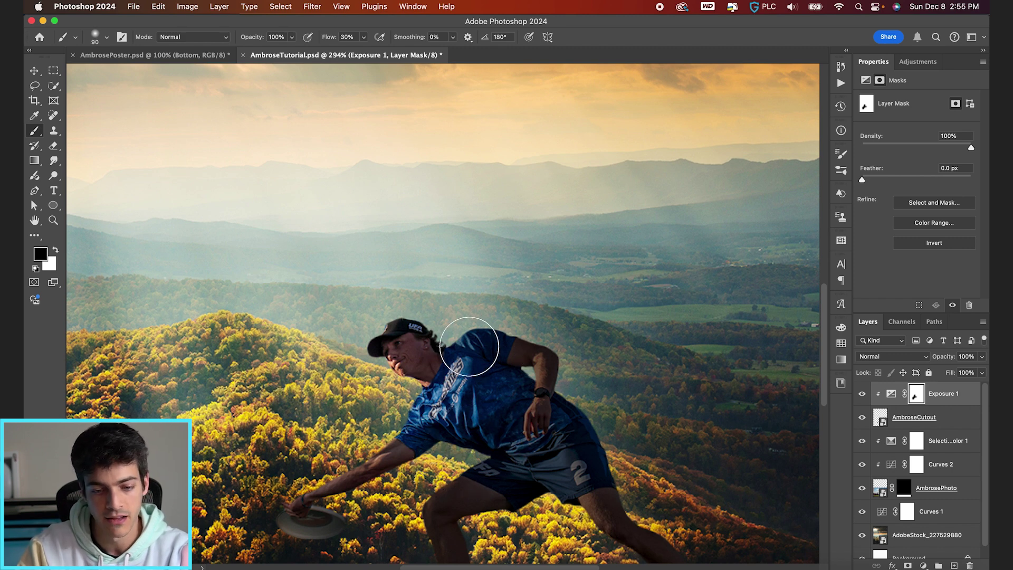
drag(469, 346, 481, 322)
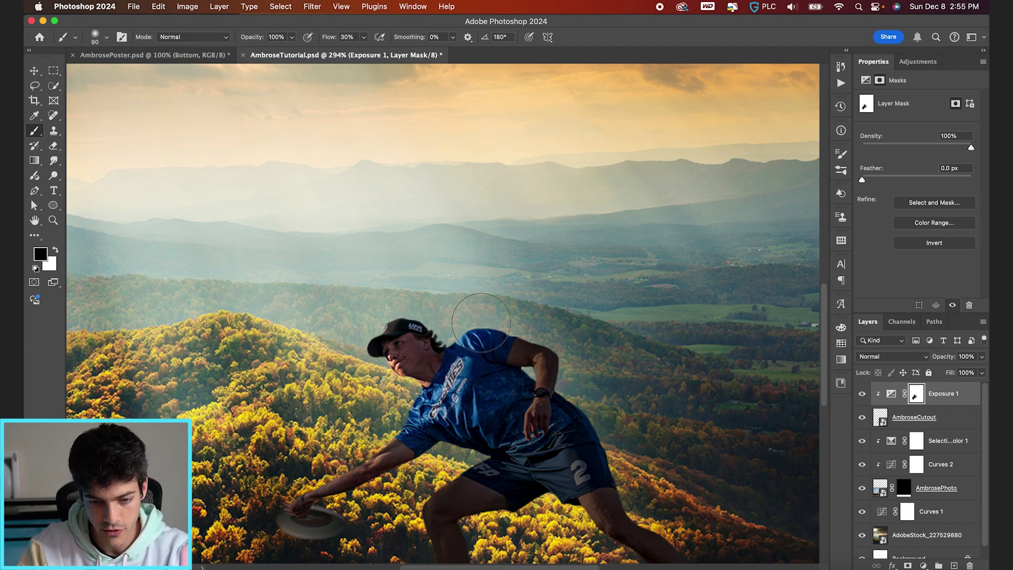
mouse_move(396, 312)
mouse_down()
mouse_move(449, 324)
mouse_move(436, 362)
mouse_move(381, 376)
mouse_move(396, 358)
mouse_up()
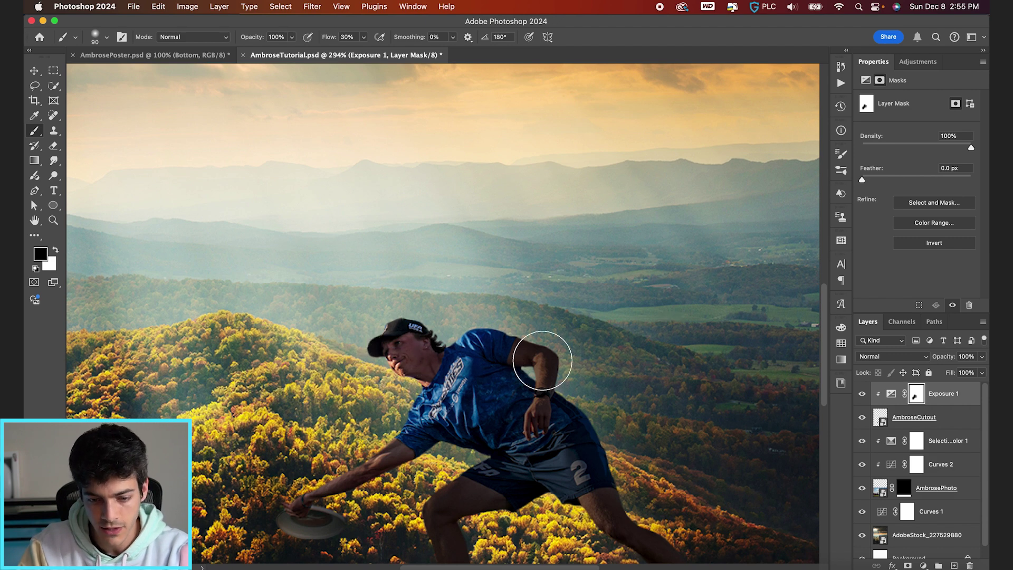
- Paint black on the Exposure 1 mask along the athlete's bent arm and hand with a 30-pixel brush
key(bracketleft)
key(bracketleft)
key(bracketleft)
key(bracketleft)
key(bracketleft)
key(bracketleft)
scroll(538, 366, up, 3)
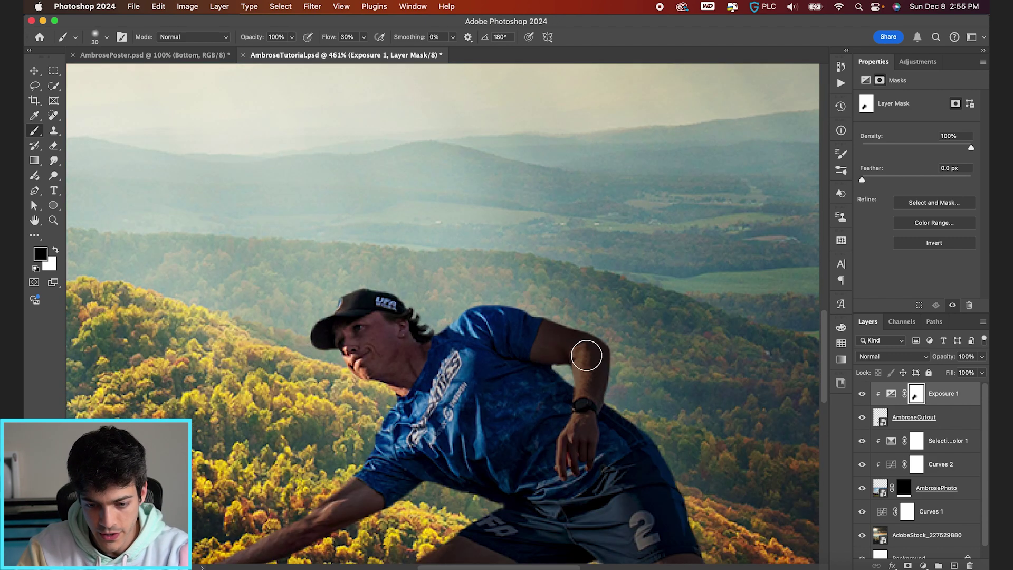
mouse_move(586, 356)
mouse_down()
mouse_move(572, 418)
mouse_move(588, 357)
mouse_move(562, 448)
mouse_move(574, 480)
mouse_up()
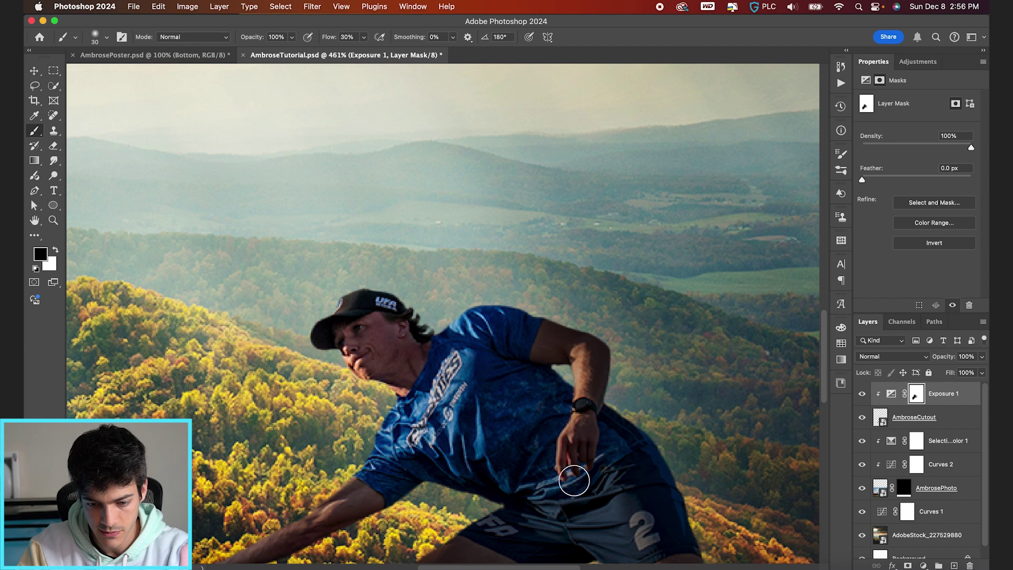
- Paint black on the Exposure 1 mask over the athlete's shorts and legs, enlarging the brush from 30 to 50 pixels
scroll(596, 462, down, 3)
scroll(596, 462, left, 2)
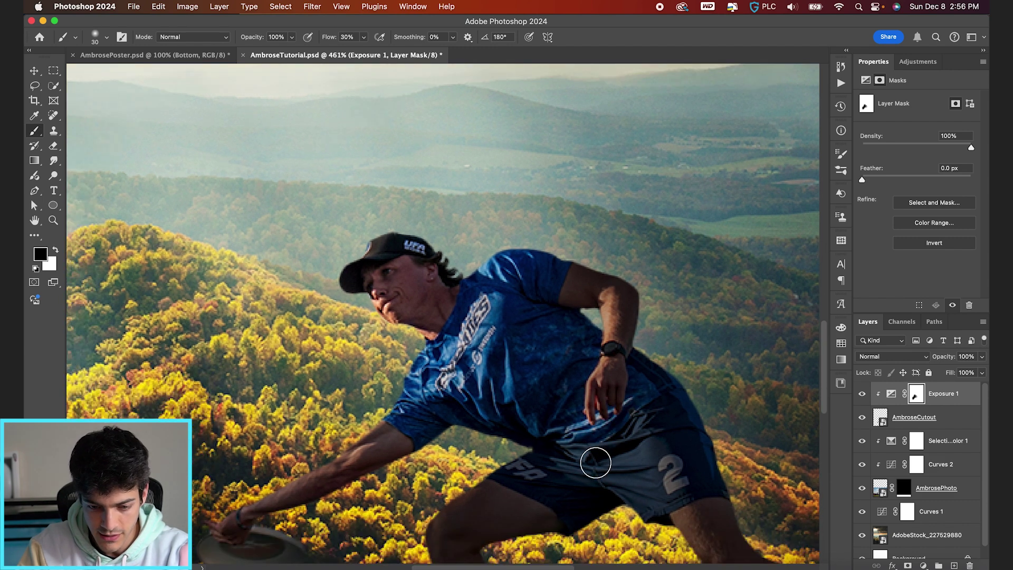
scroll(597, 473, down, 3)
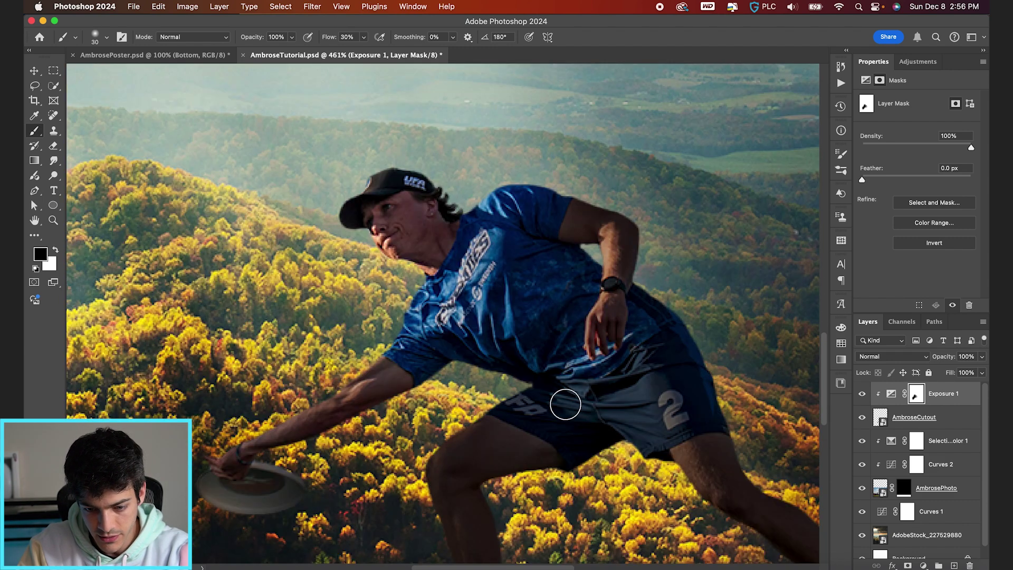
mouse_move(565, 405)
mouse_down()
mouse_move(651, 429)
mouse_move(641, 388)
mouse_move(577, 389)
mouse_move(636, 365)
mouse_move(652, 452)
mouse_move(667, 455)
mouse_move(685, 490)
mouse_up()
key(bracketright)
key(bracketright)
drag(698, 506, 645, 365)
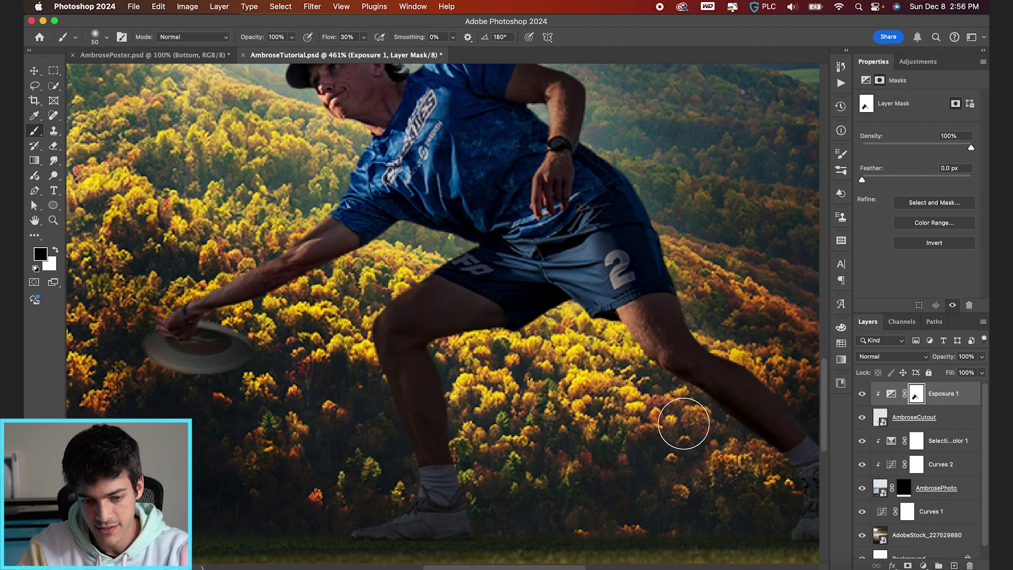
scroll(684, 424, down, 3)
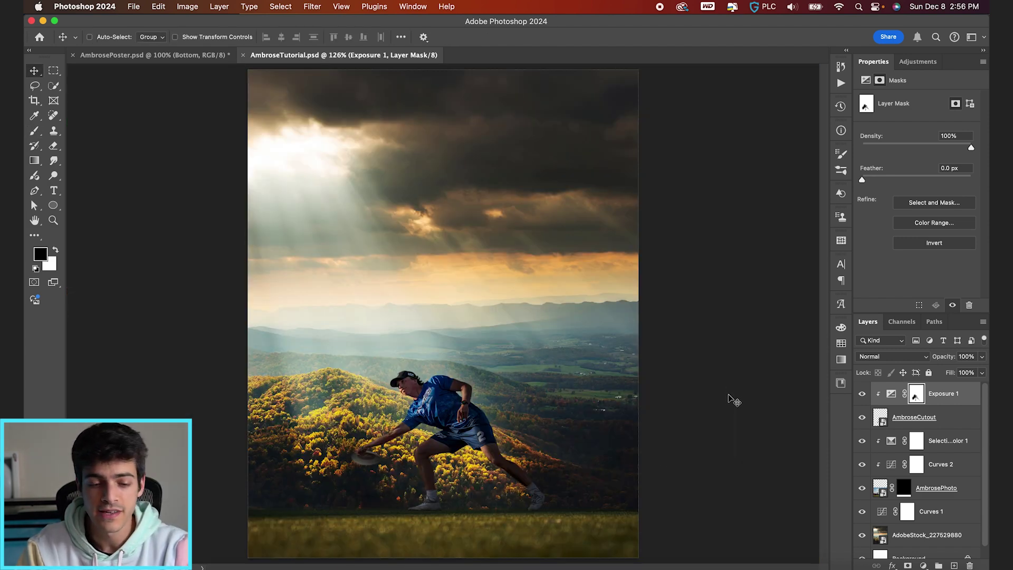
- Add an Inner Shadow in Overlay mode at 100% opacity to AmbroseCutout, with its color sampled from the sunlit cloud edge (fce9d4)
click(880, 422)
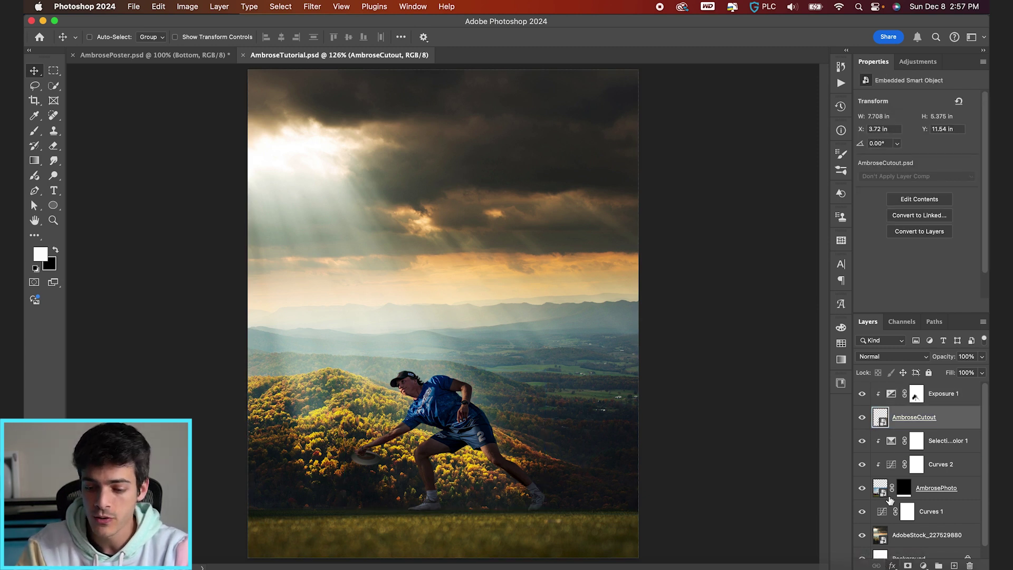
click(893, 565)
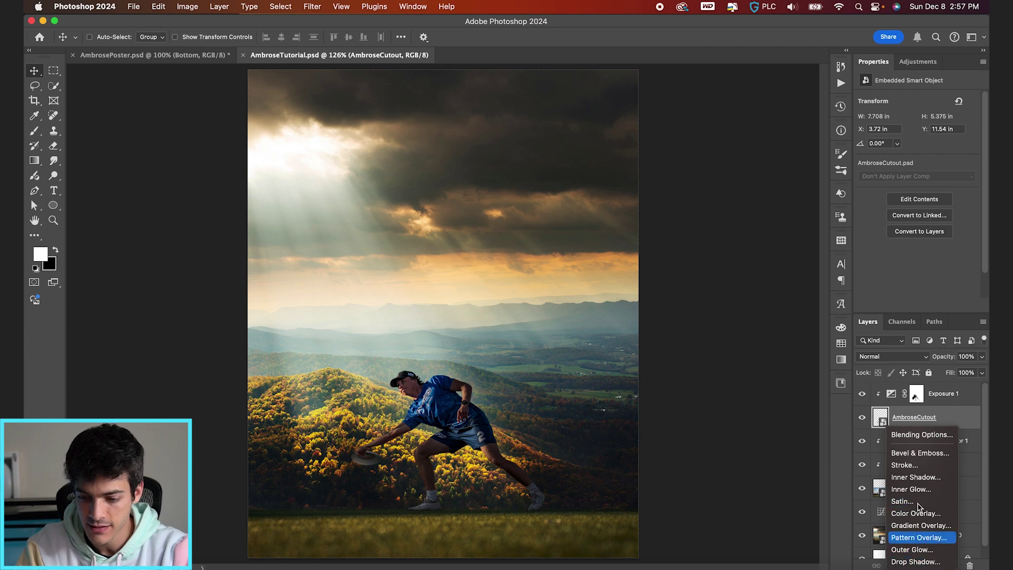
click(919, 477)
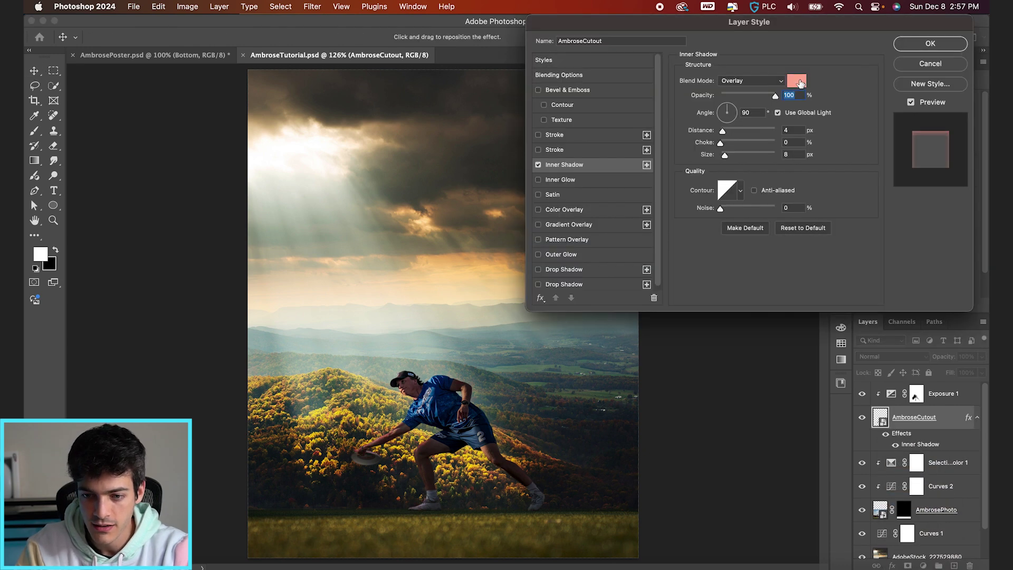
click(798, 82)
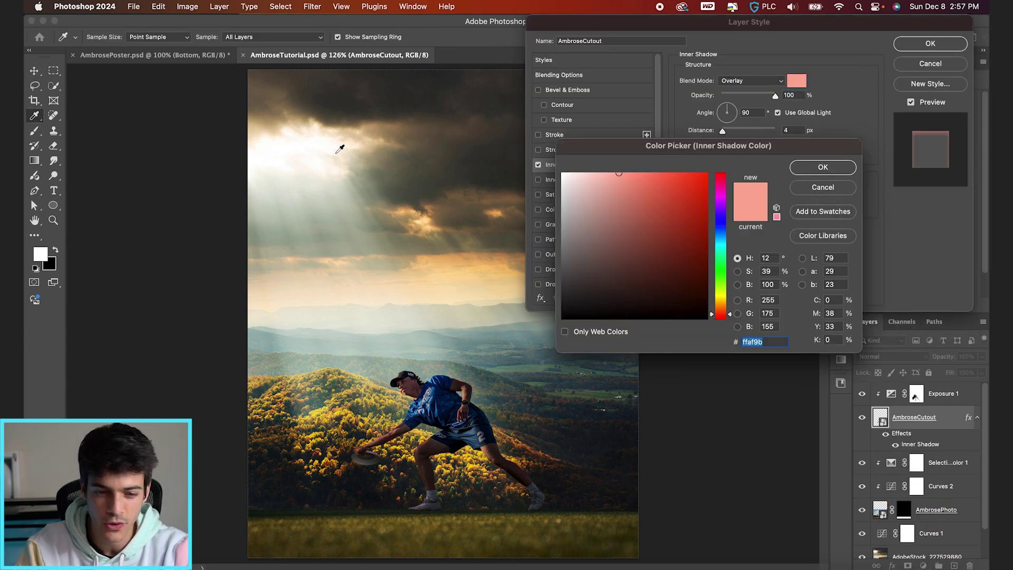
drag(354, 143, 346, 136)
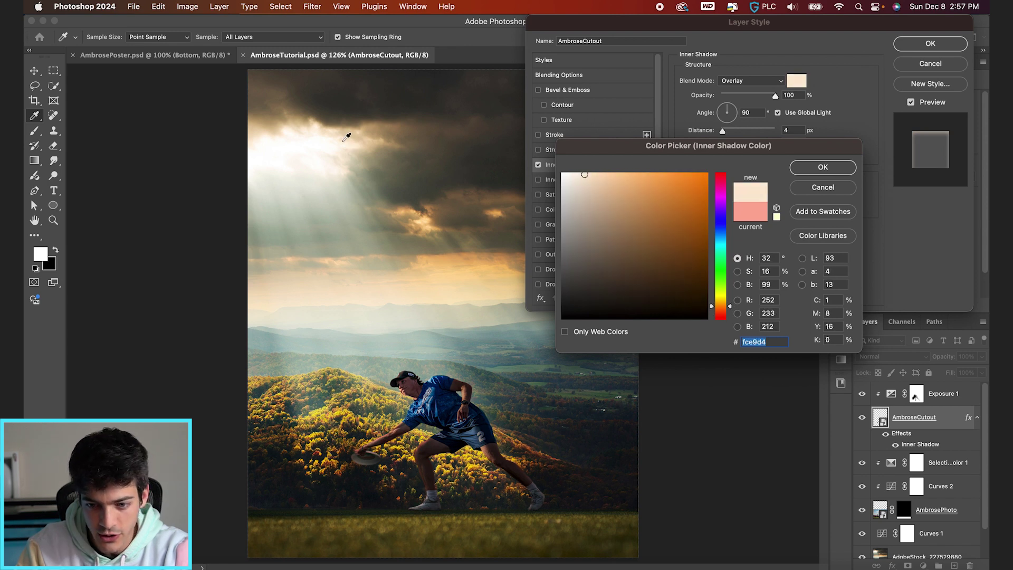
key(Return)
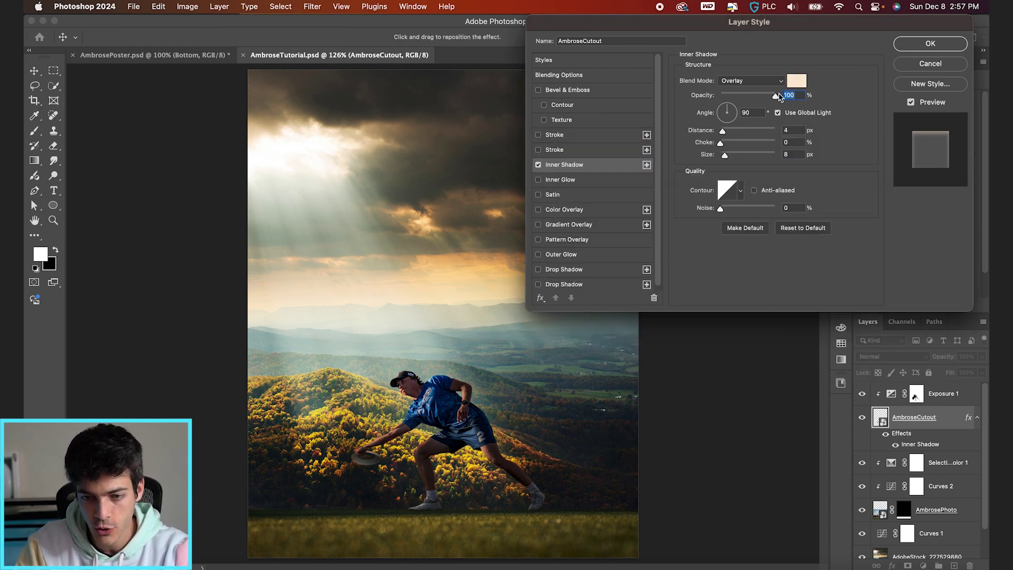
- Set the Inner Shadow to Angle 119°, Distance 14 px and Size 35 px, compare it on and off, and apply the style
drag(726, 160, 730, 159)
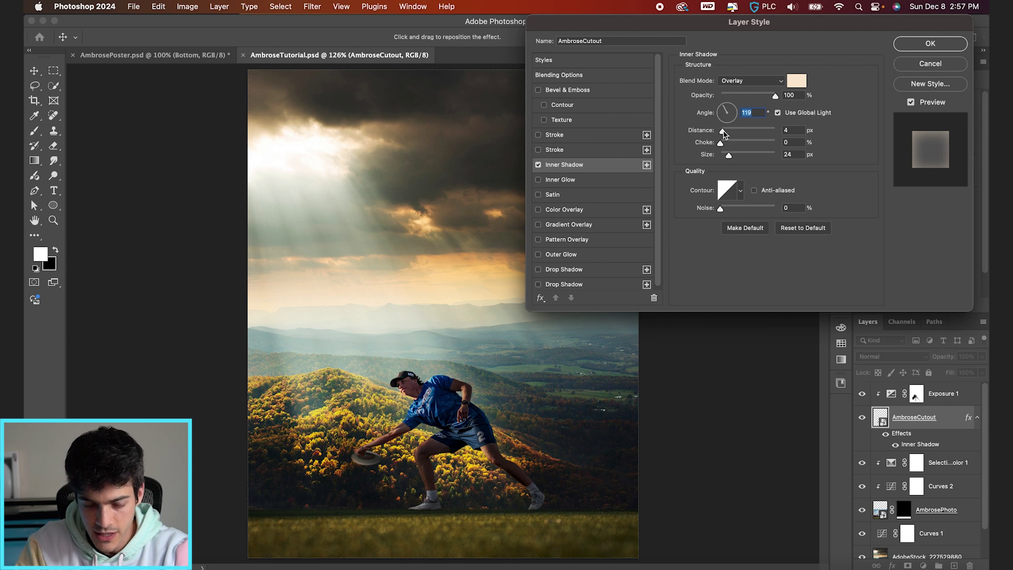
drag(724, 133, 731, 134)
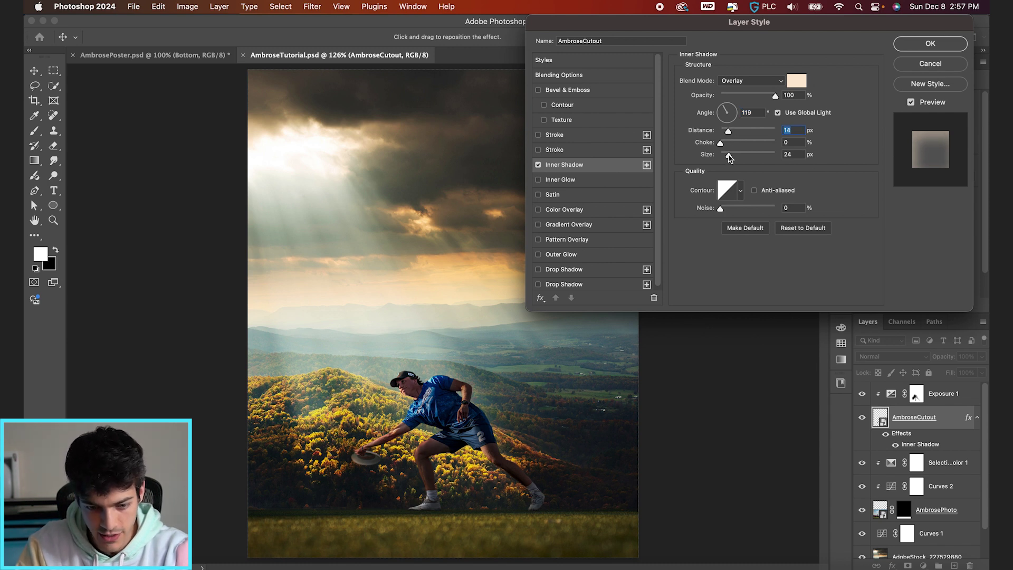
drag(729, 154, 731, 156)
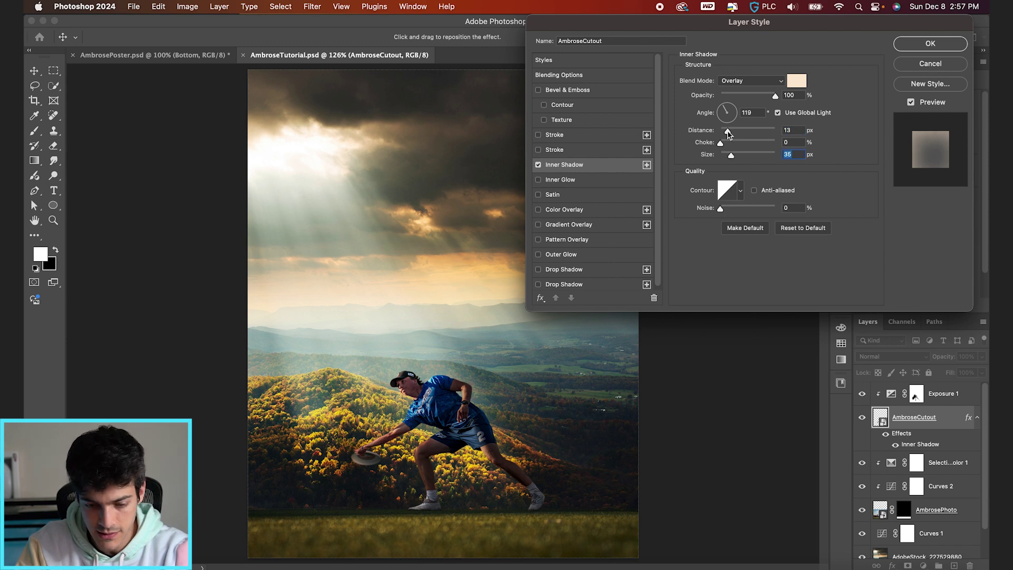
click(539, 166)
click(538, 165)
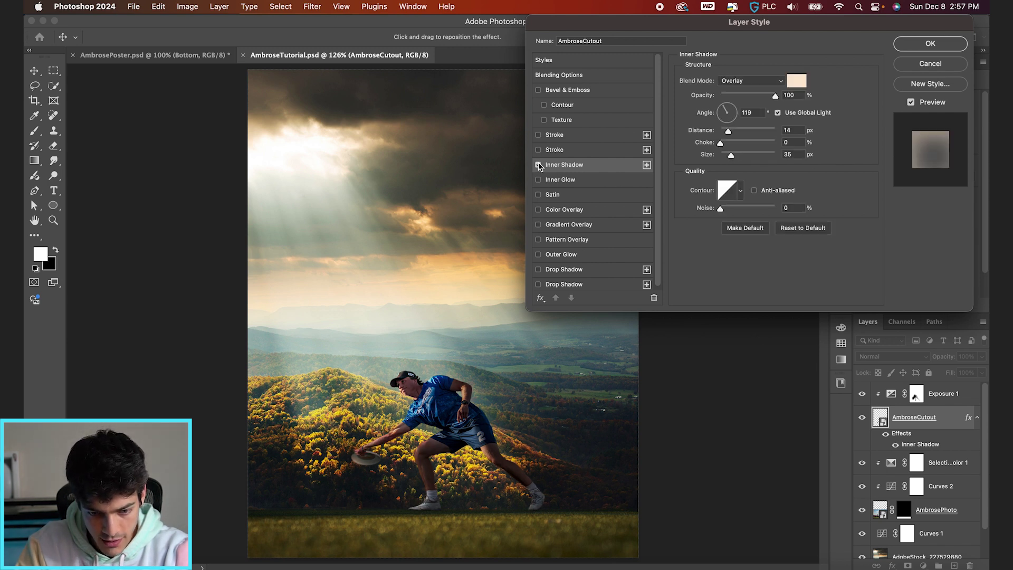
key(Return)
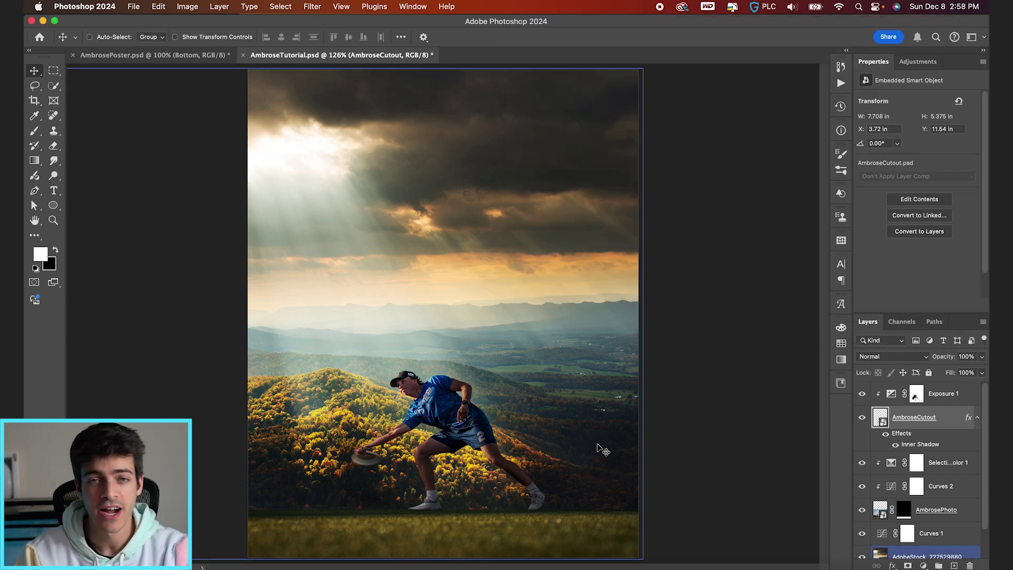
- Add a Curves adjustment clipped above Exposure 1 with a point at Input 116, Output 163, and invert its mask to black
click(928, 555)
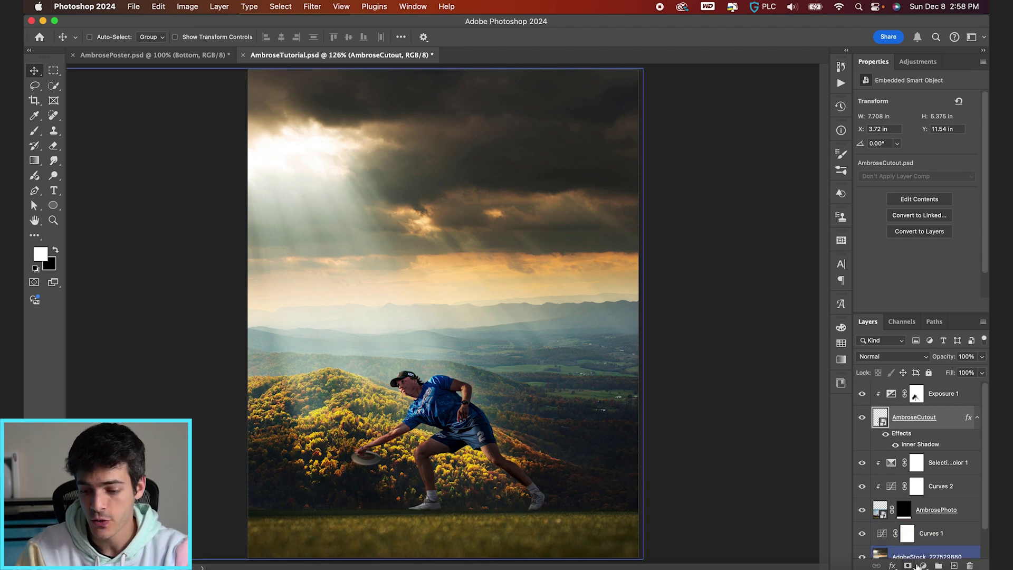
click(923, 565)
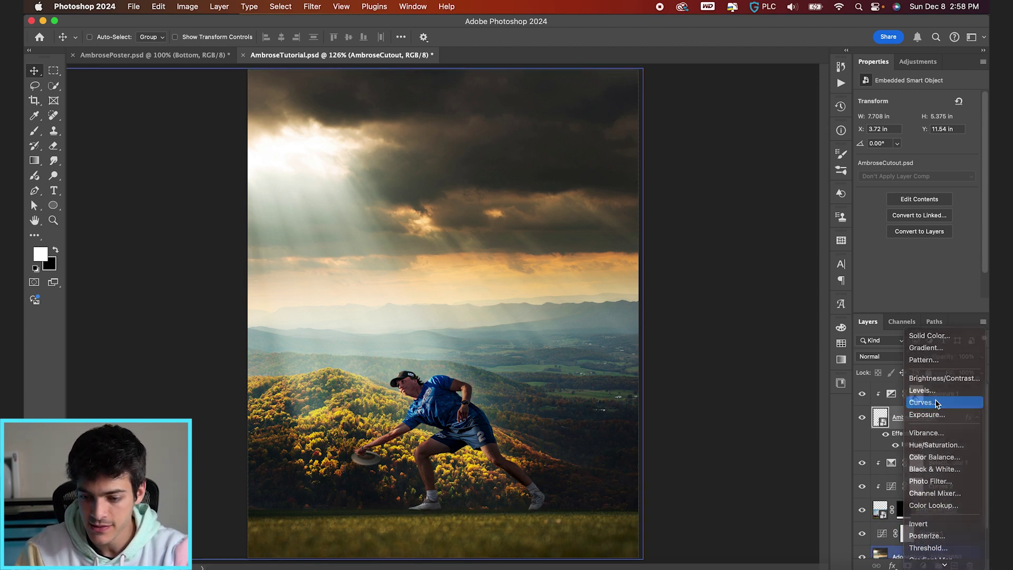
click(922, 414)
drag(891, 418, 892, 393)
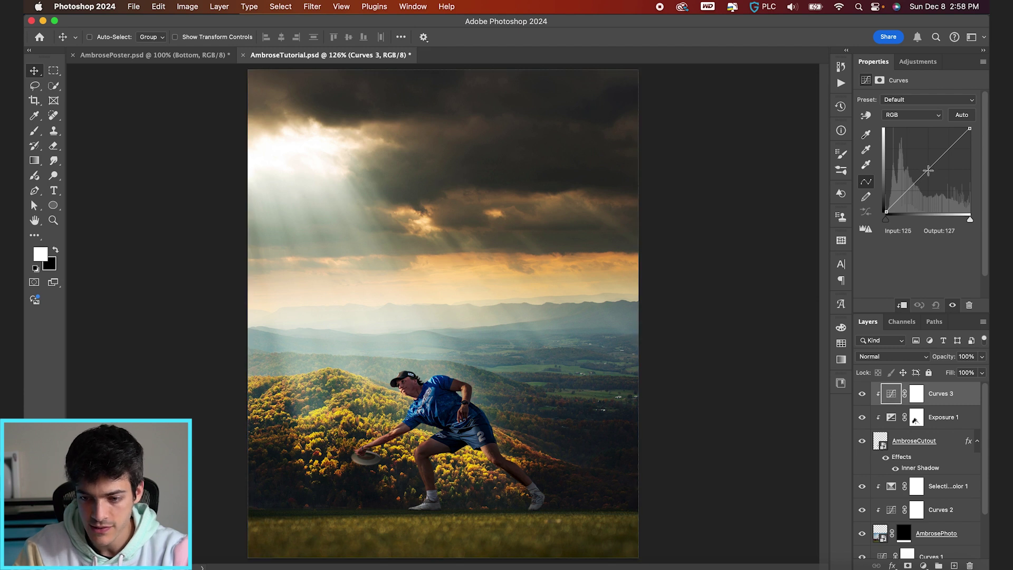
drag(928, 170, 924, 155)
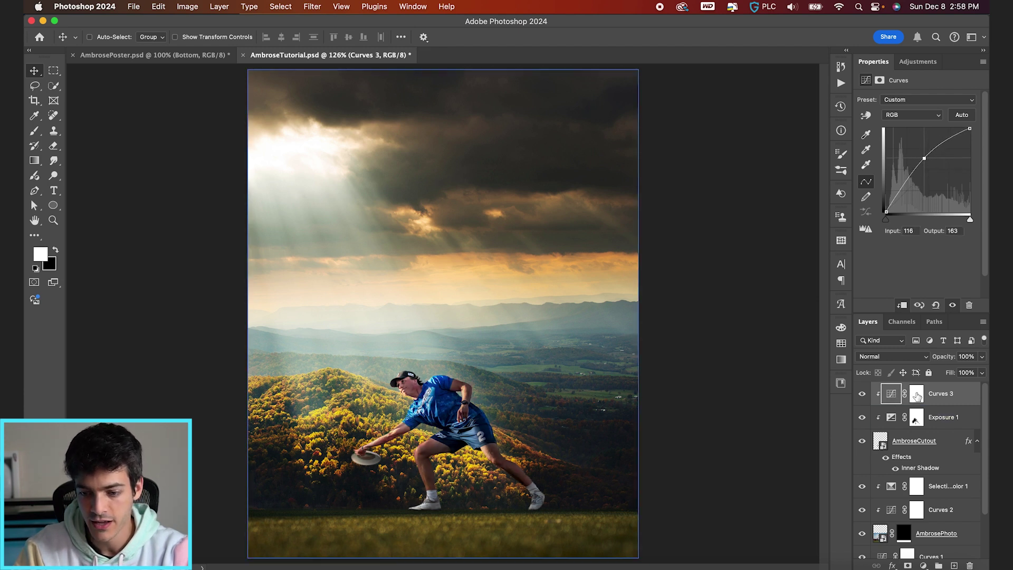
click(917, 395)
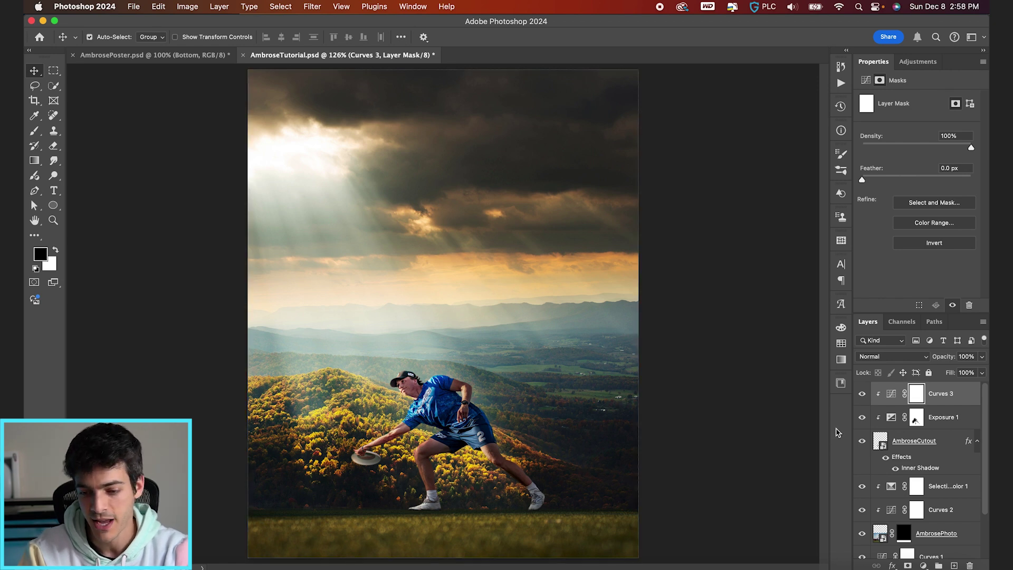
key(super+i)
- Paint white on the Curves 3 mask along the highlights of the throwing arm with a 10-pixel brush at 9% flow
scroll(474, 381, up, 5)
scroll(474, 381, down, 5)
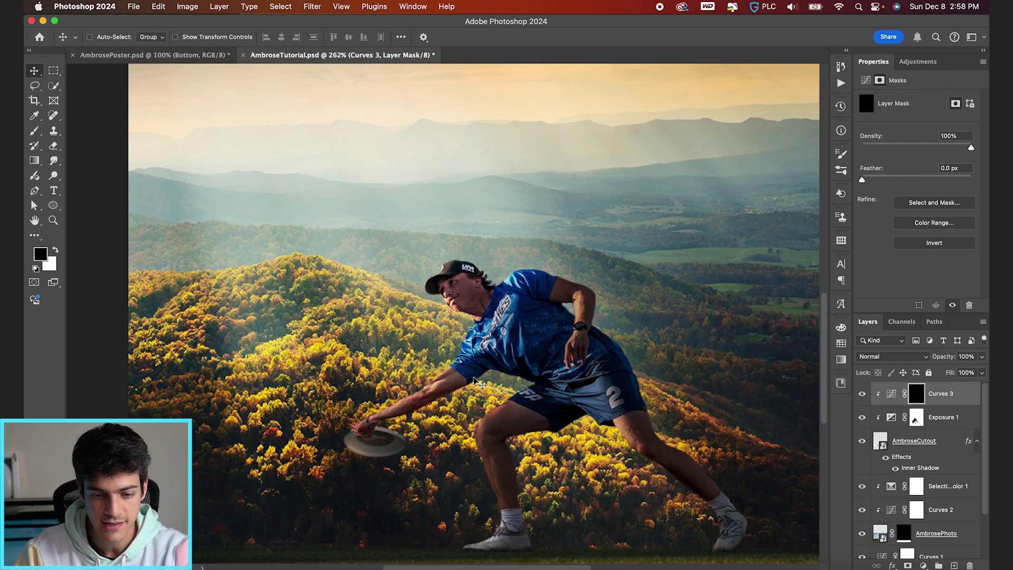
key(b)
key(x)
scroll(447, 346, up, 3)
key(bracketleft)
key(bracketleft)
key(bracketleft)
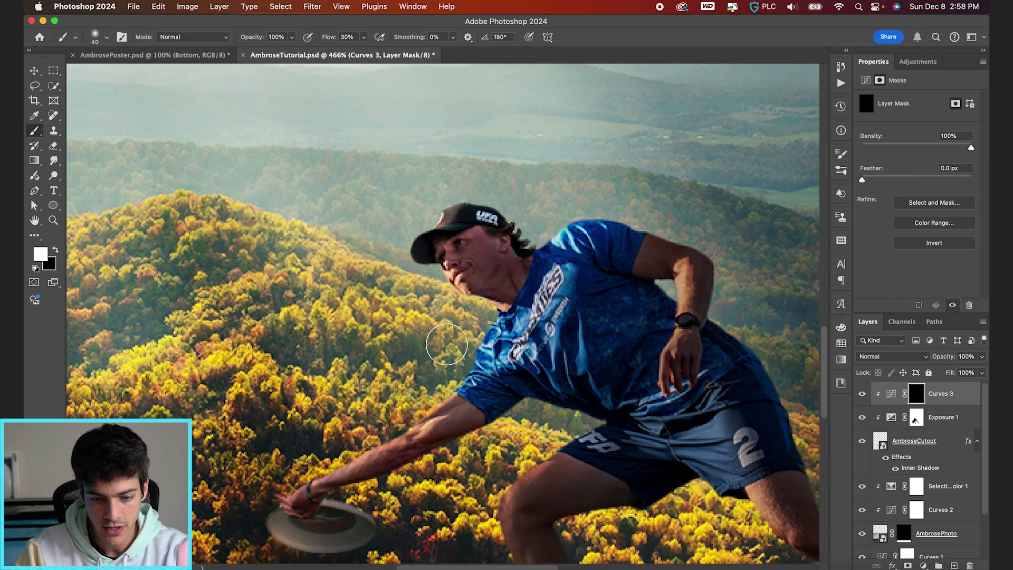
scroll(446, 344, down, 3)
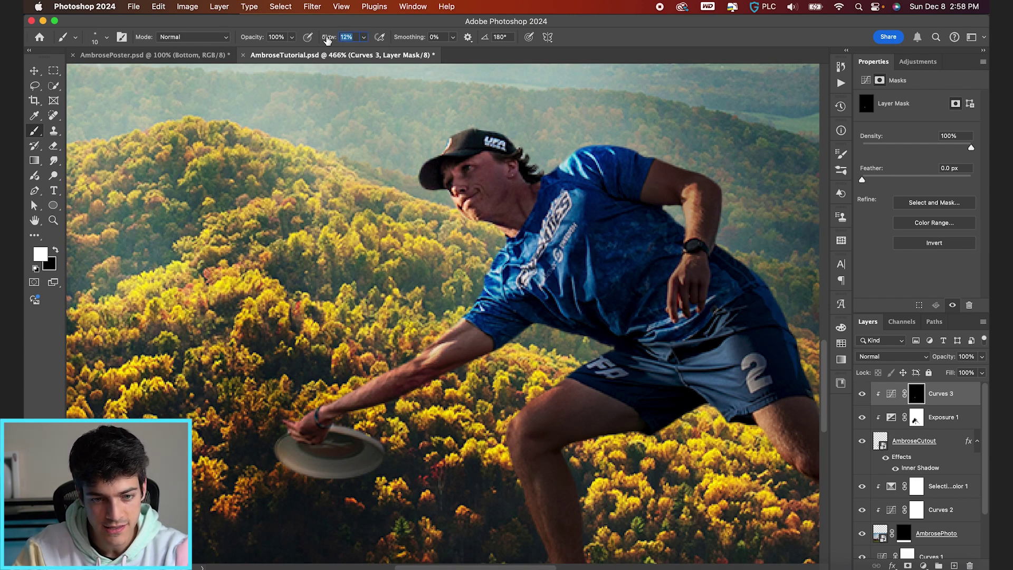
scroll(357, 348, up, 2)
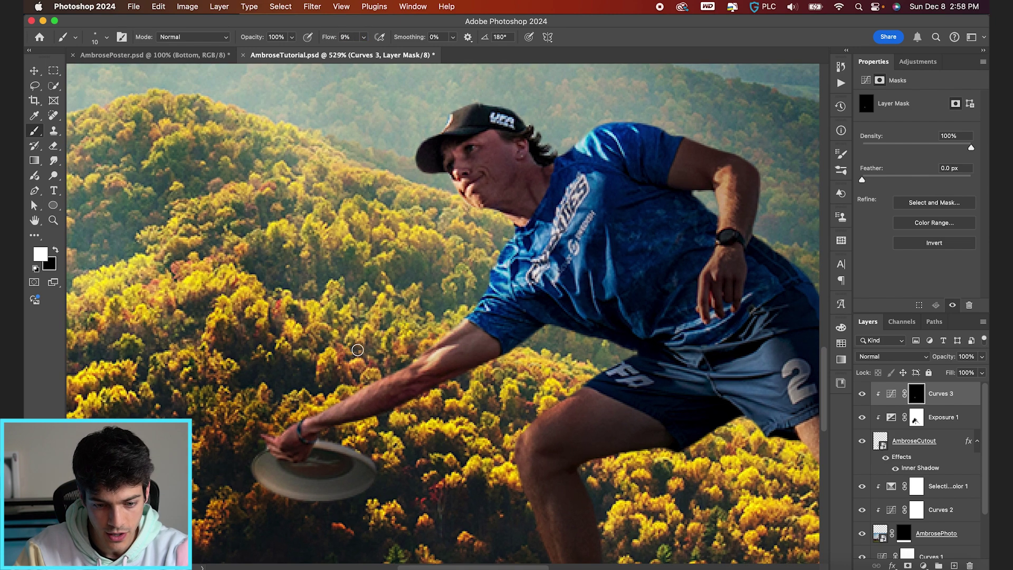
drag(393, 349, 340, 374)
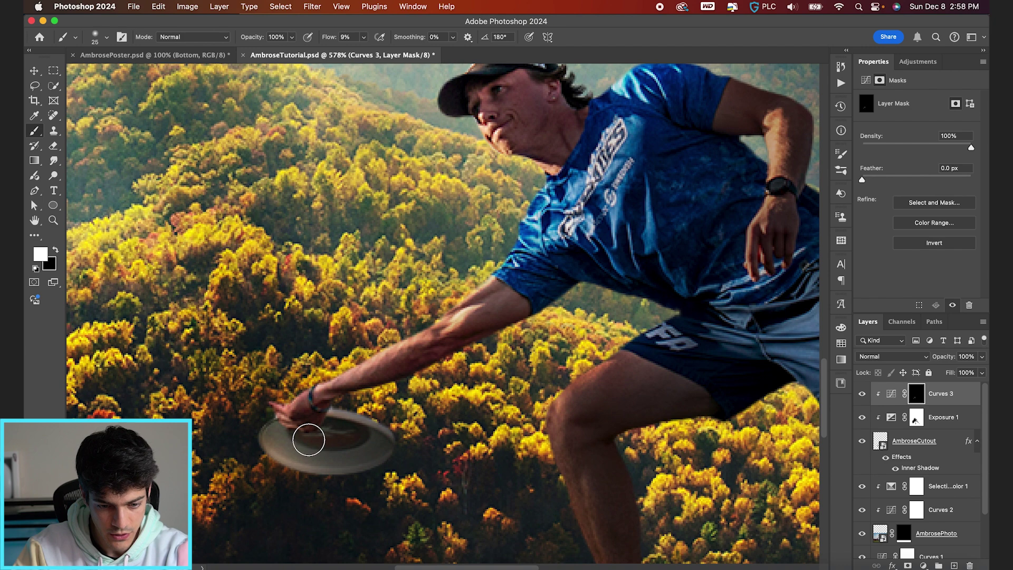
- Paint white on the Curves 3 mask over the disc with a 25-pixel brush and the front leg and shoe with a 10-pixel brush
key(])
scroll(588, 419, down, 5)
scroll(589, 419, down, 3)
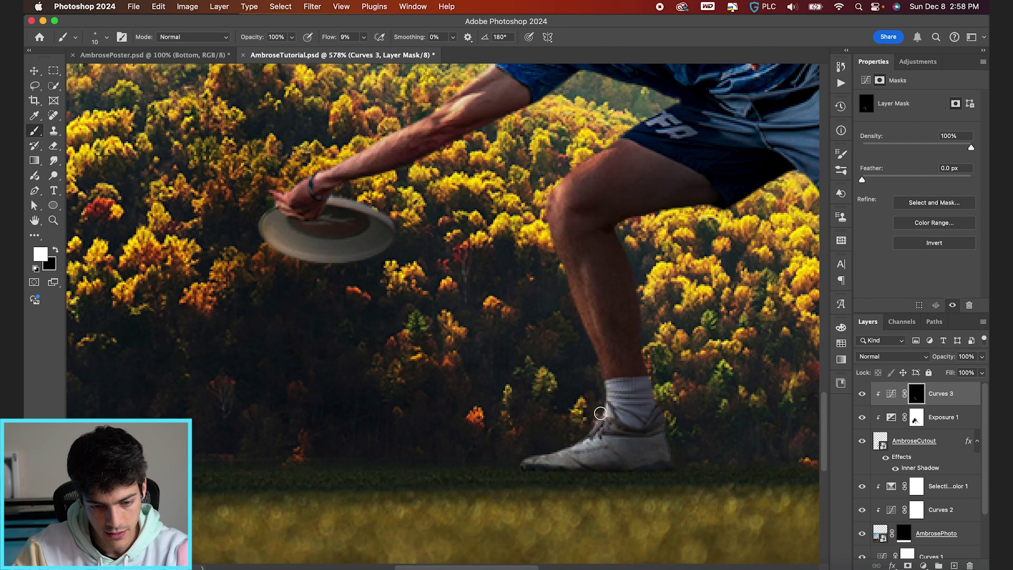
key(bracketleft)
scroll(686, 237, up, 5)
scroll(686, 238, right, 4)
scroll(713, 261, up, 2)
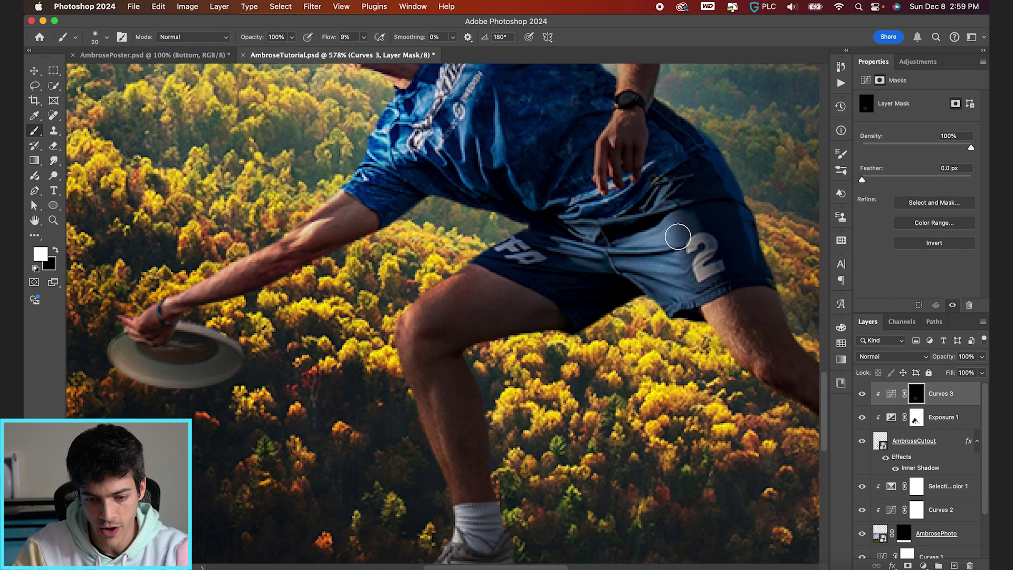
- Paint white on the Curves 3 mask along the highlights of the shorts, bent arm and jersey with a 20-pixel brush
scroll(714, 261, right, 2)
key(bracketleft)
key(bracketleft)
key(bracketleft)
scroll(594, 195, up, 3)
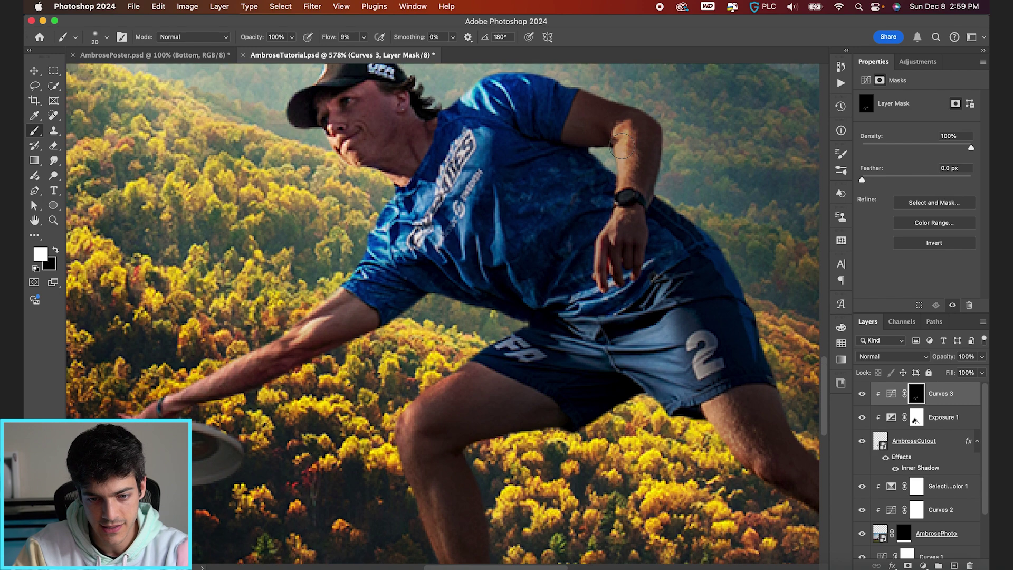
key(bracketright)
key(bracketright)
key(bracketright)
scroll(393, 180, up, 2)
scroll(393, 179, left, 1)
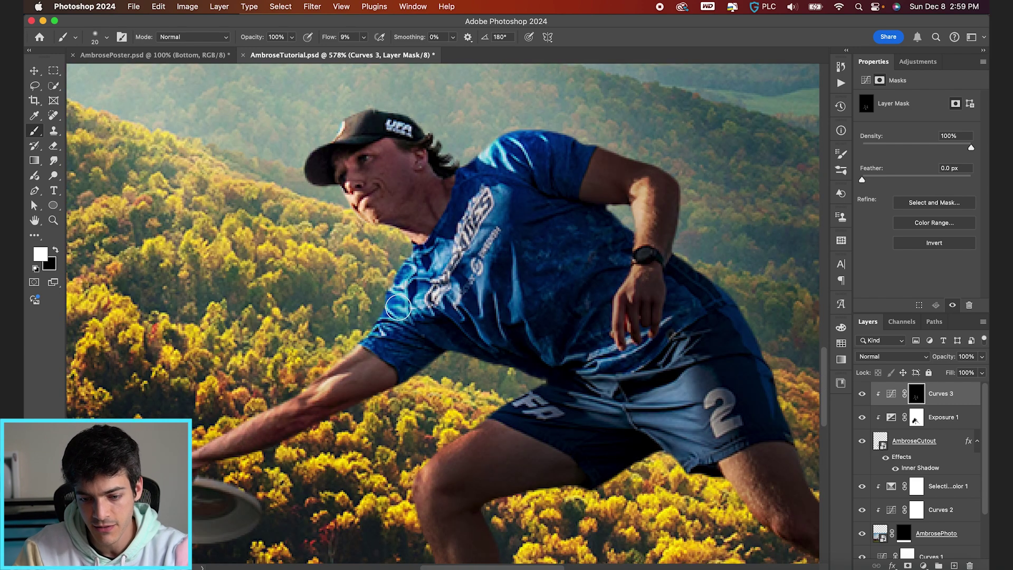
- Paint white on the Curves 3 mask along the highlights of the rear leg with a 15-pixel brush
scroll(691, 364, down, 5)
scroll(691, 364, right, 5)
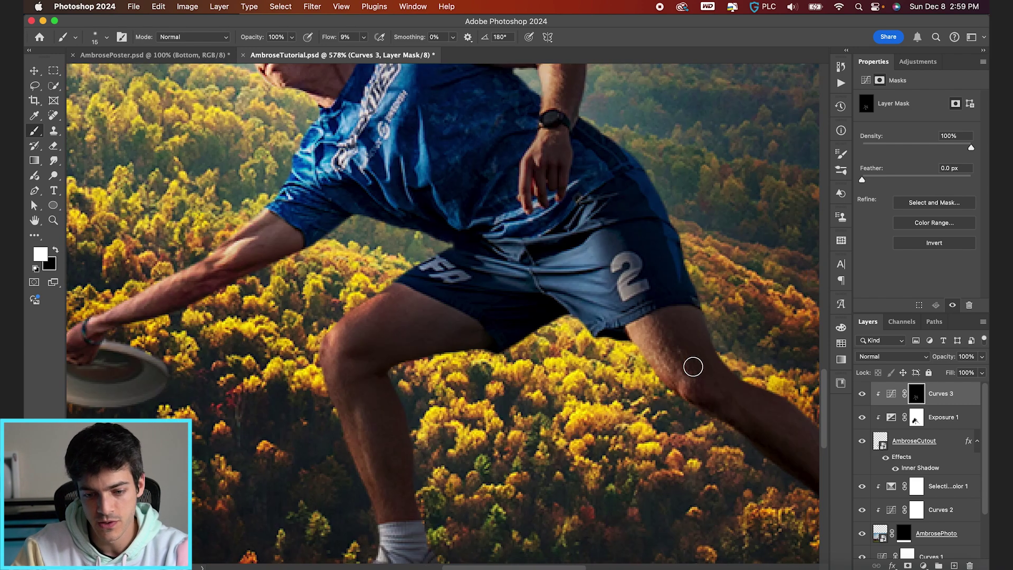
key(bracketright)
scroll(630, 381, down, 5)
key(v)
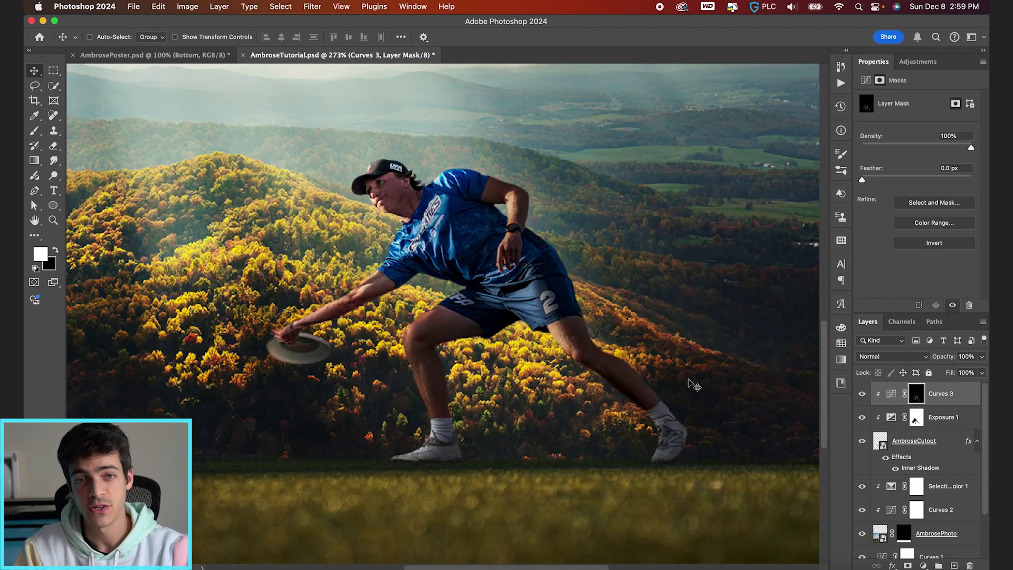
- Compare the athlete with the Curves 3 highlights hidden and shown
click(862, 395)
click(863, 394)
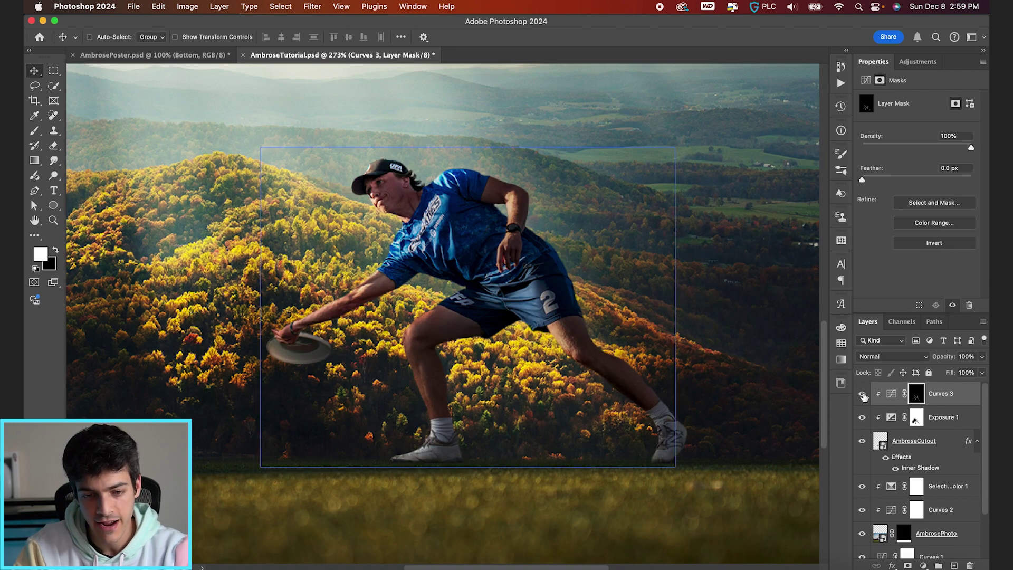
click(862, 394)
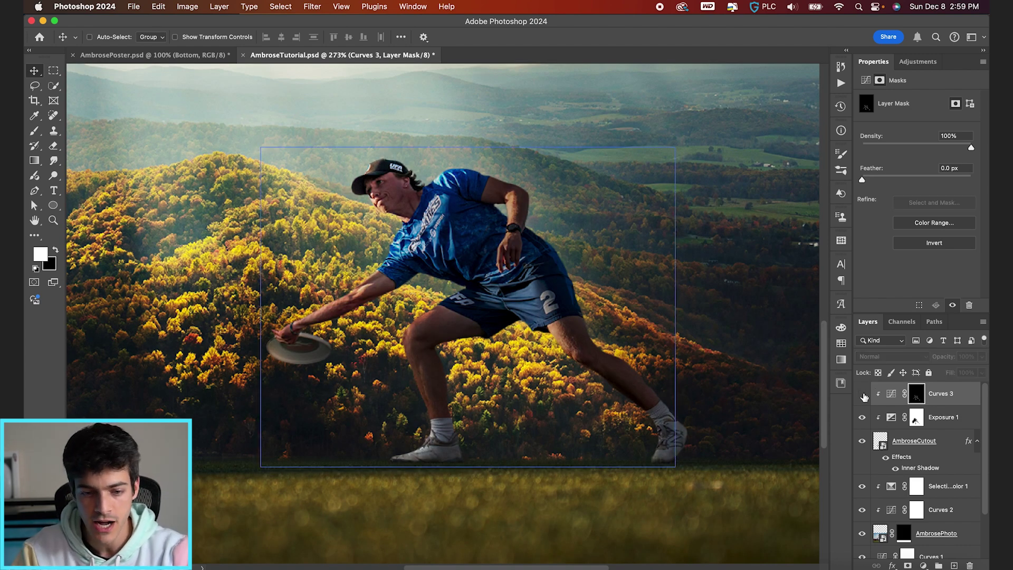
click(863, 394)
- Move the Curves 3 point to Input 105, Output 158, and save the document
click(891, 394)
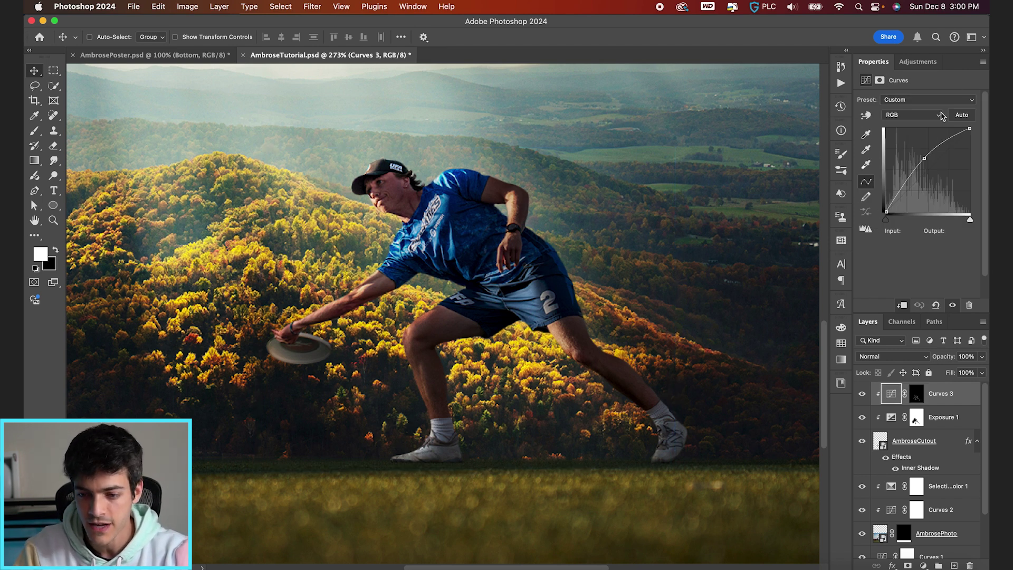
mouse_move(922, 159)
mouse_down()
mouse_move(927, 169)
mouse_move(920, 160)
mouse_up()
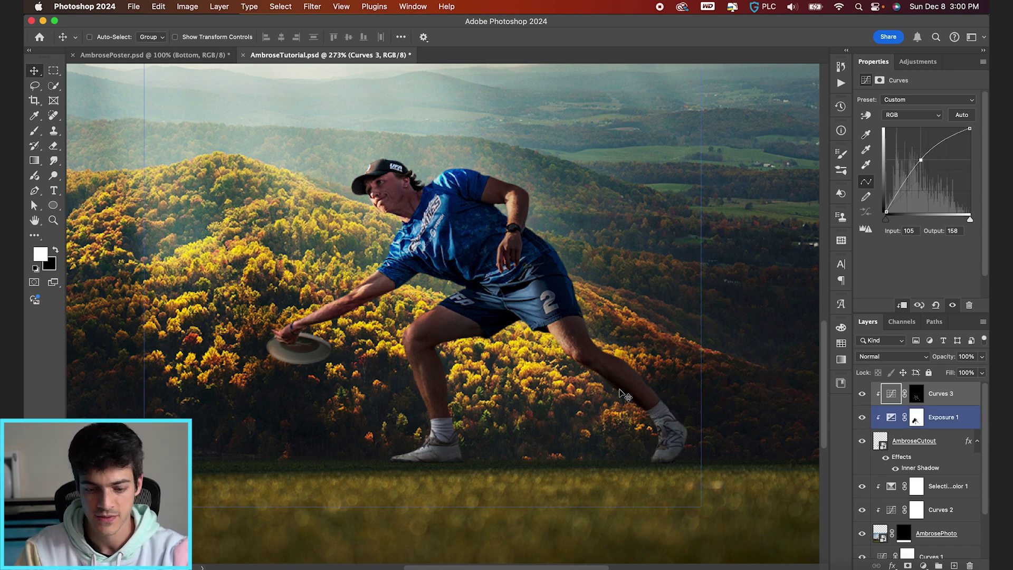
key(super+0)
key(super+s)
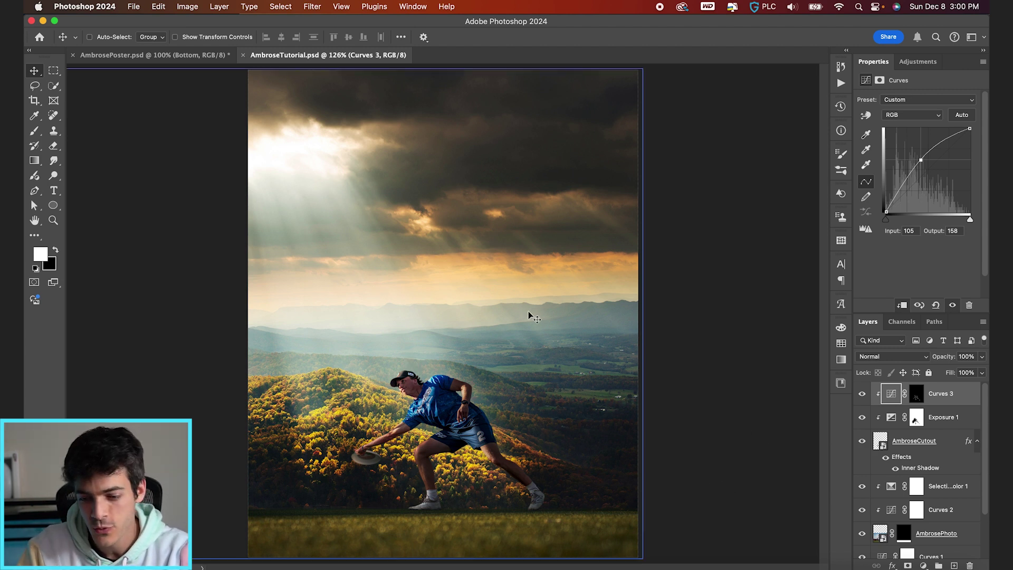
- Add a Hue/Saturation adjustment clipped above Curves 3 with Colorize on, Hue 38, Saturation 36 and Lightness +33
click(923, 565)
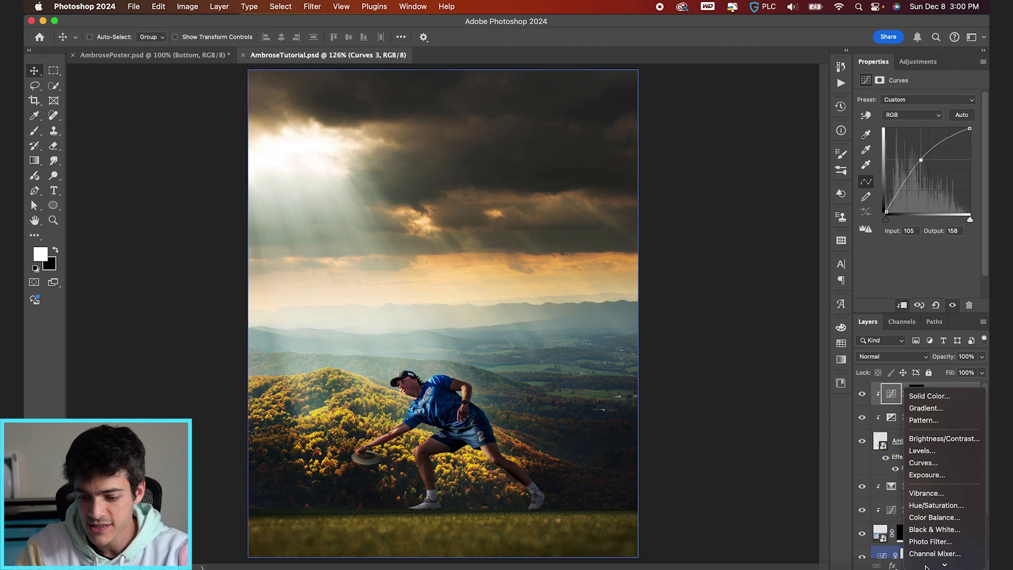
click(936, 506)
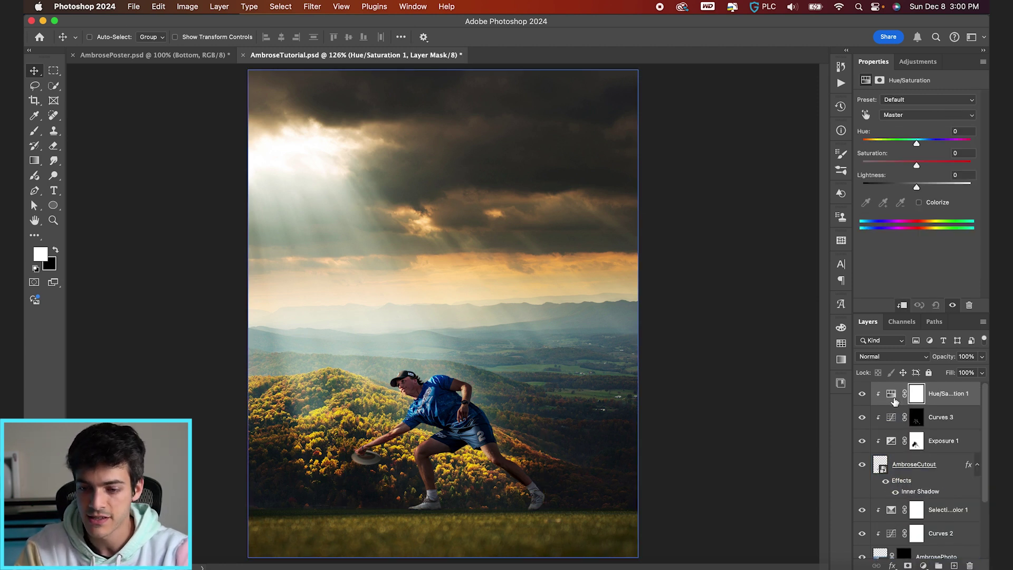
click(892, 395)
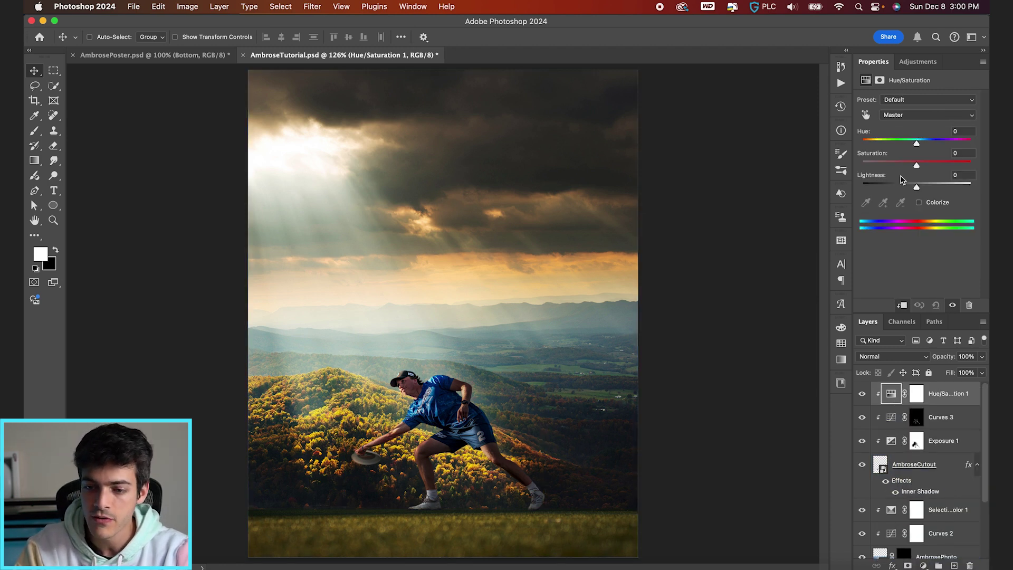
click(934, 204)
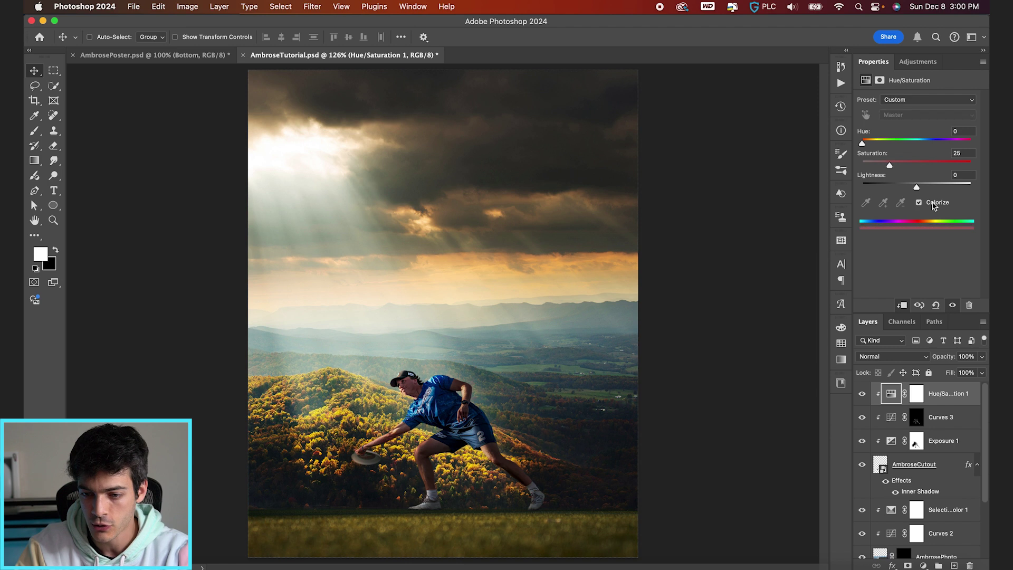
click(872, 144)
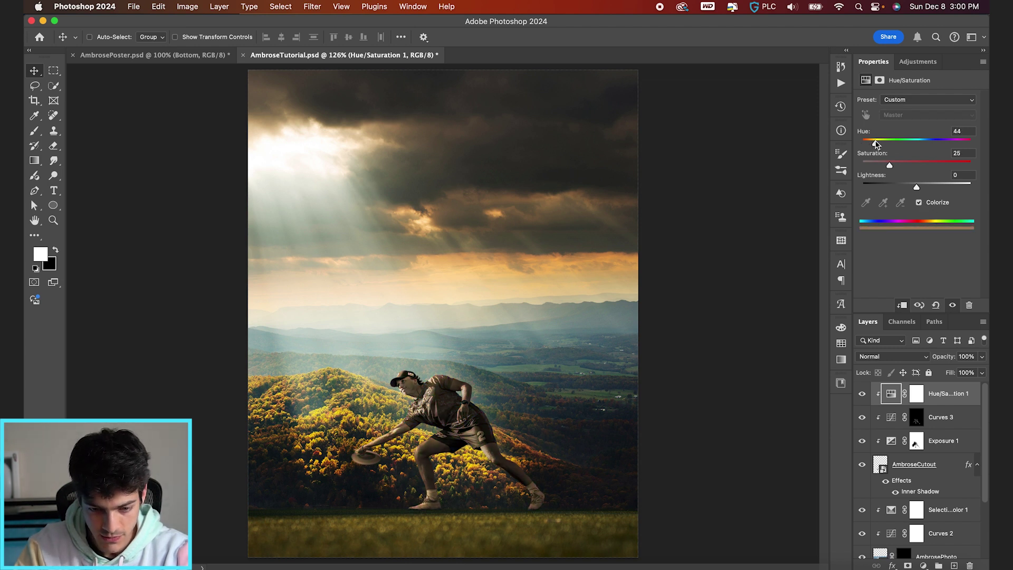
drag(876, 143, 901, 166)
click(876, 144)
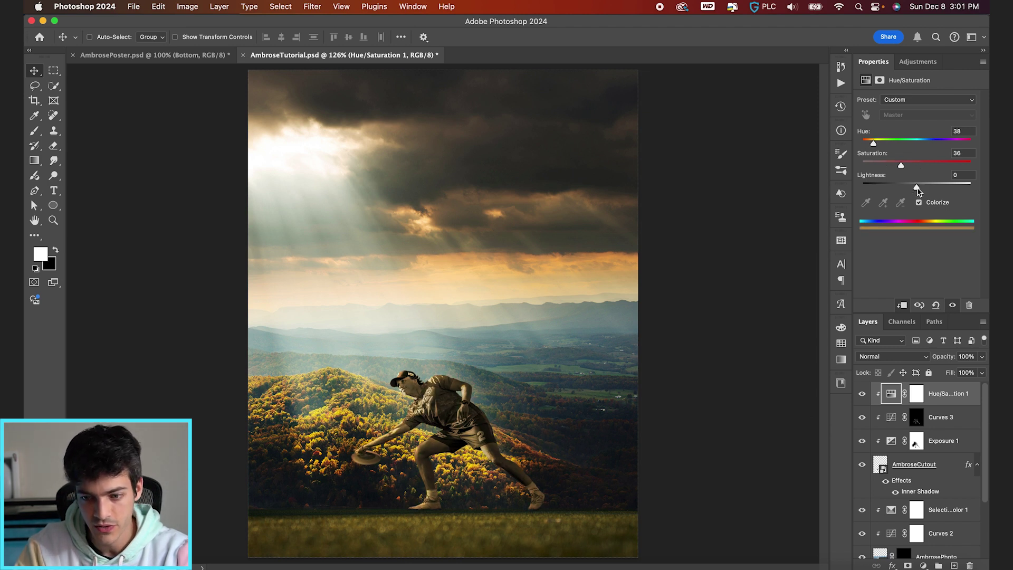
drag(918, 191, 937, 191)
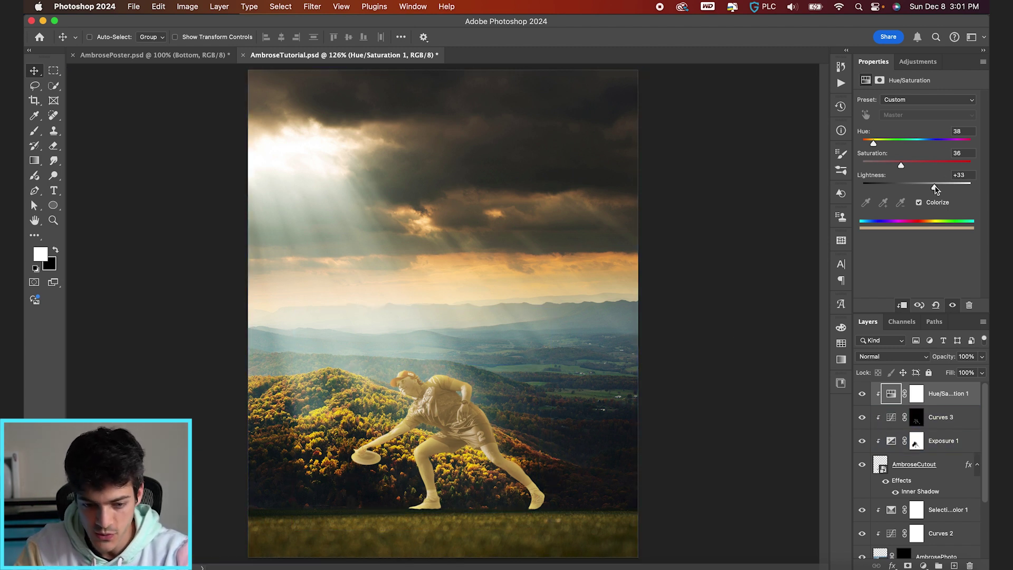
- Invert the Hue/Saturation 1 mask to black and paint white along the athlete's light-facing chest and throwing arm with a 150-pixel brush at 100% flow
click(917, 395)
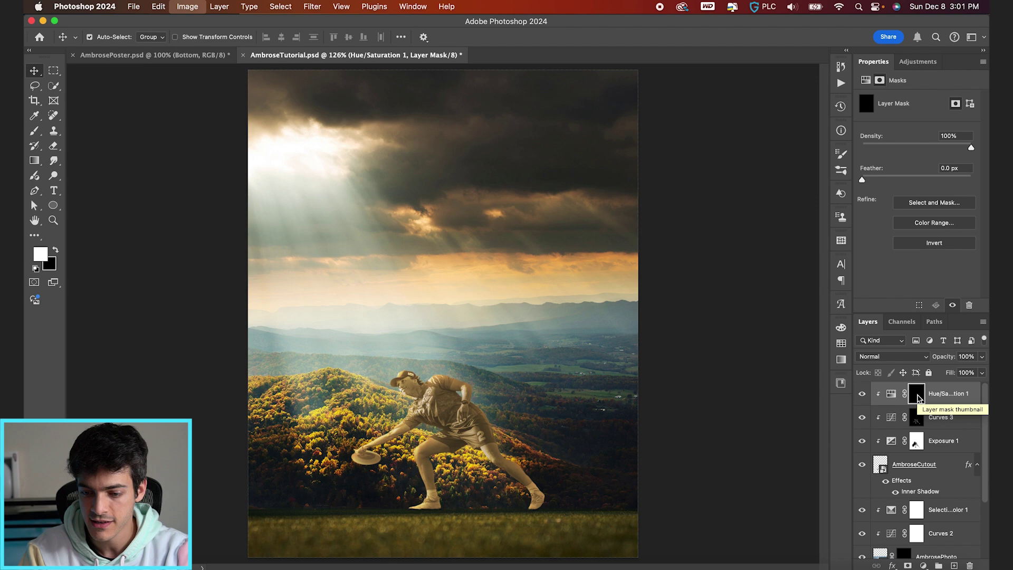
key(super+i)
key(b)
scroll(412, 389, up, 5)
key(bracketright)
key(bracketright)
key(bracketright)
key(bracketright)
key(bracketright)
key(bracketright)
key(bracketright)
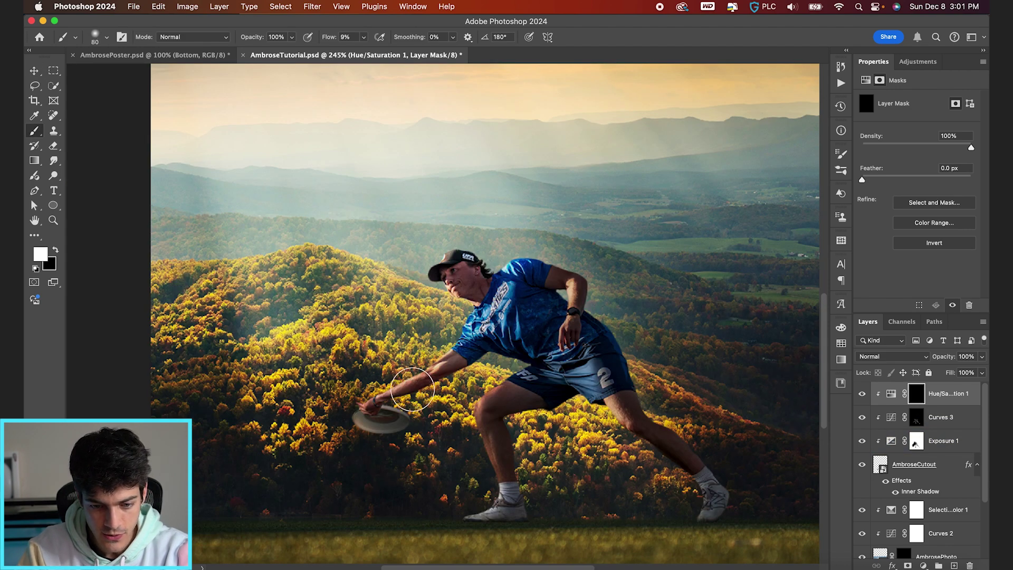
key(shift+0)
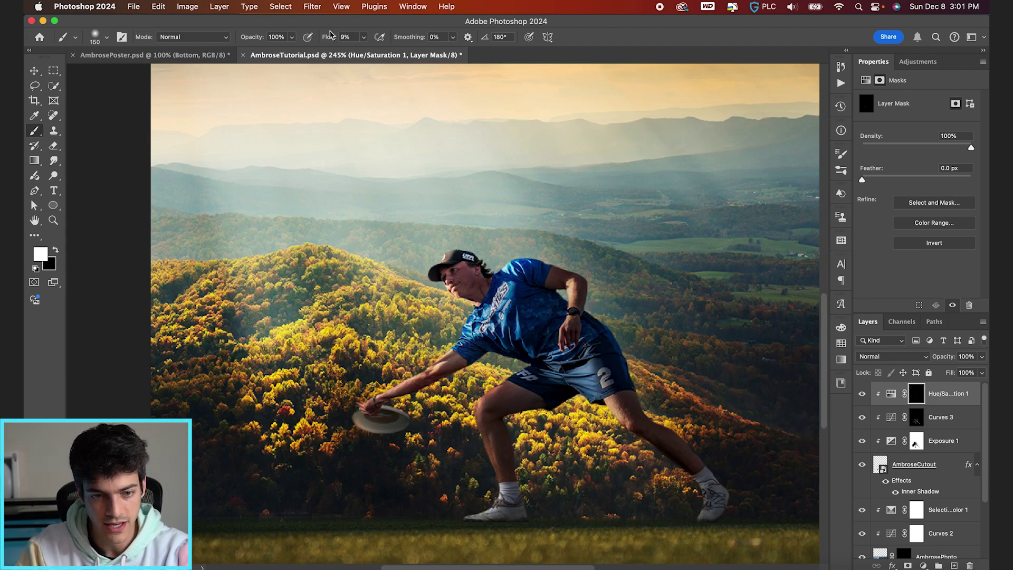
drag(456, 318, 432, 328)
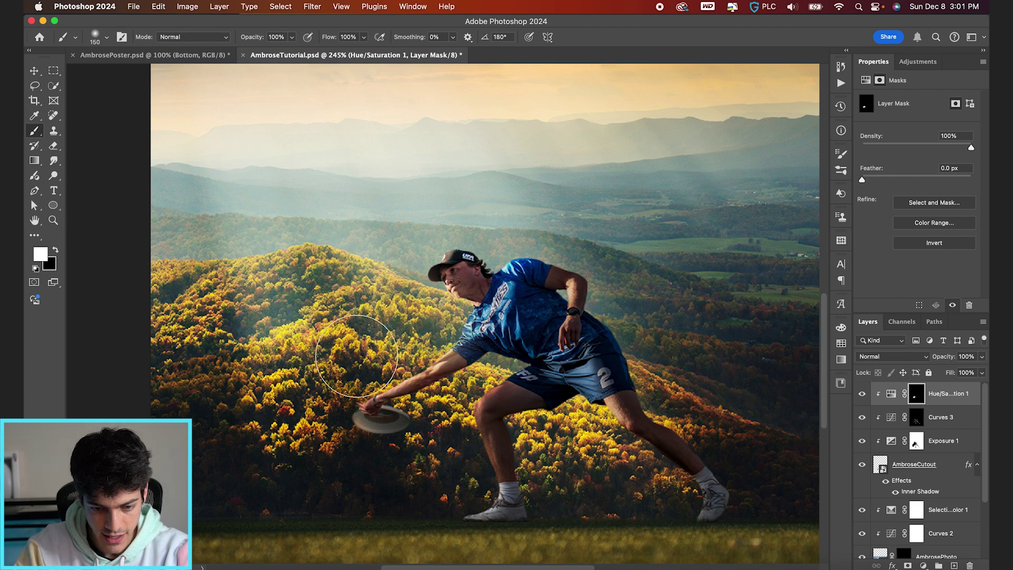
drag(356, 358, 342, 375)
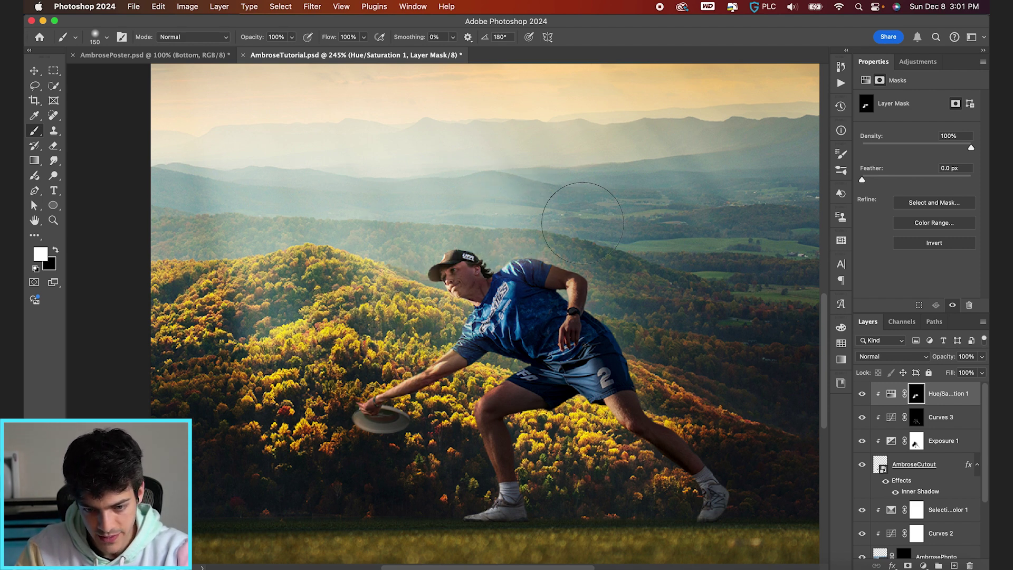
- Paint white on the Hue/Saturation 1 mask along the light-facing edge of the front leg with an 80-pixel brush
key(bracketleft)
key(bracketleft)
key(bracketleft)
key(bracketleft)
key(bracketleft)
key(bracketleft)
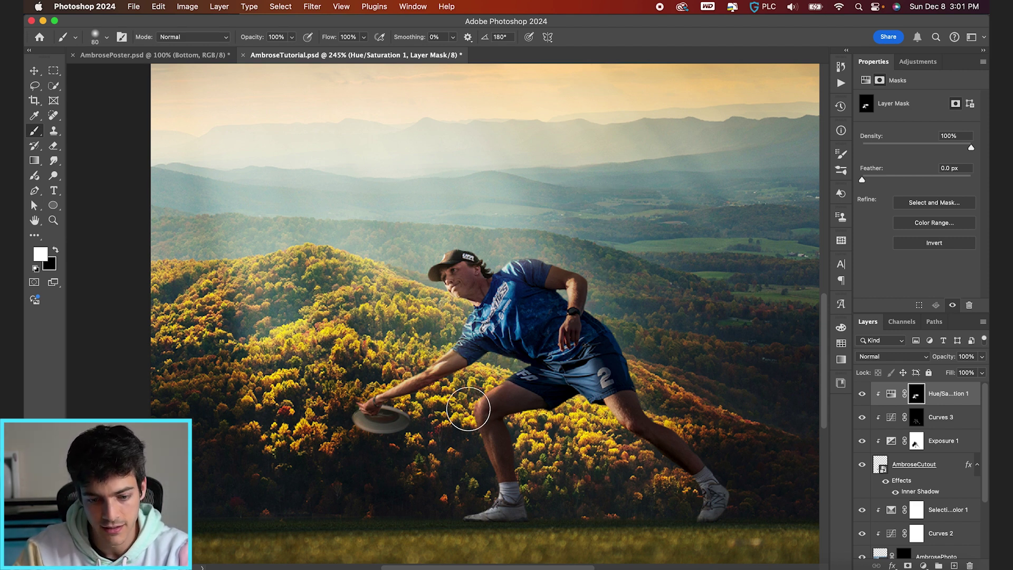
key(bracketright)
key(bracketright)
drag(460, 423, 472, 485)
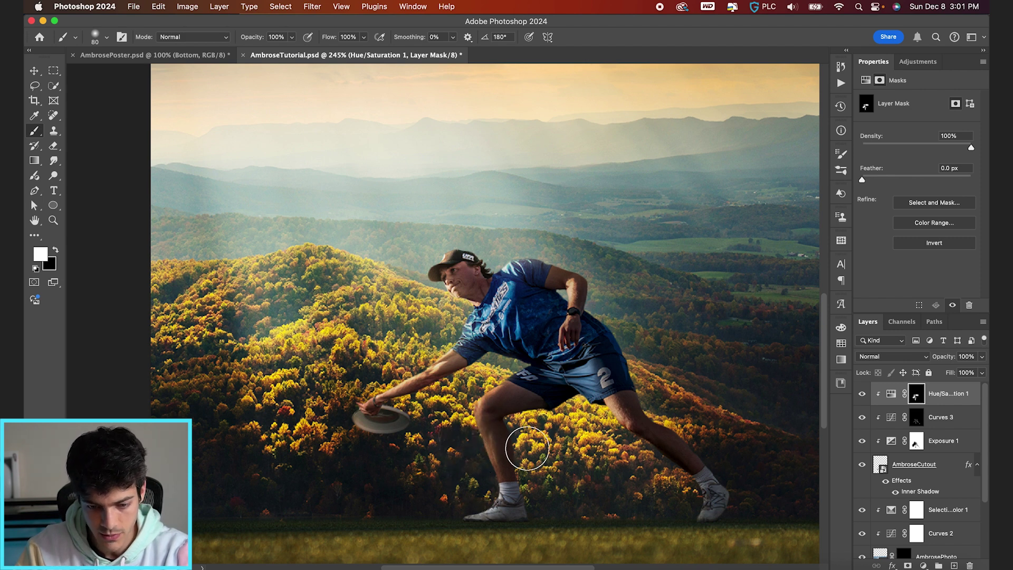
- Compare the athlete with the Hue/Saturation 1 glow hidden and shown, and view the whole poster
key(v)
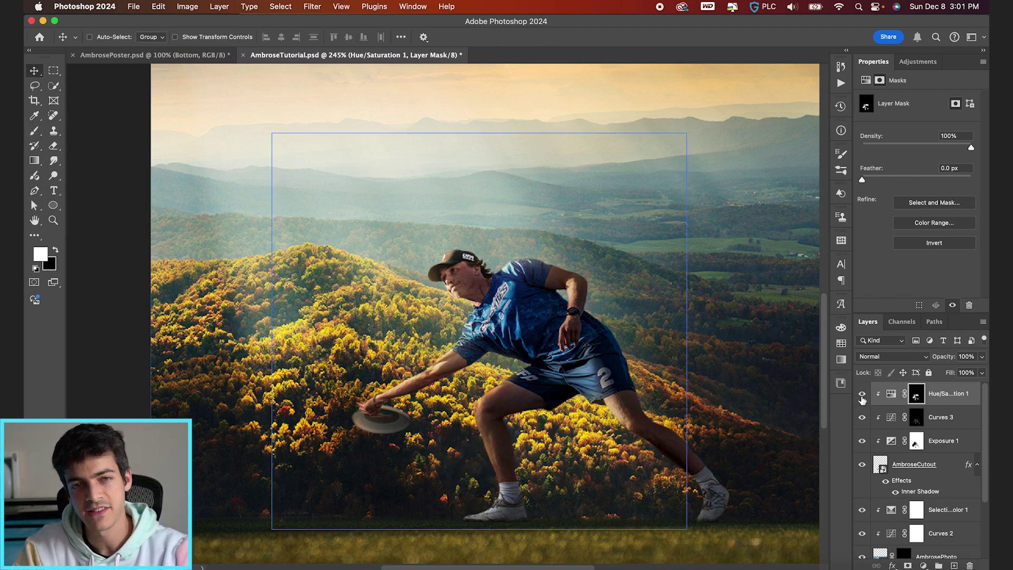
click(862, 395)
click(862, 395)
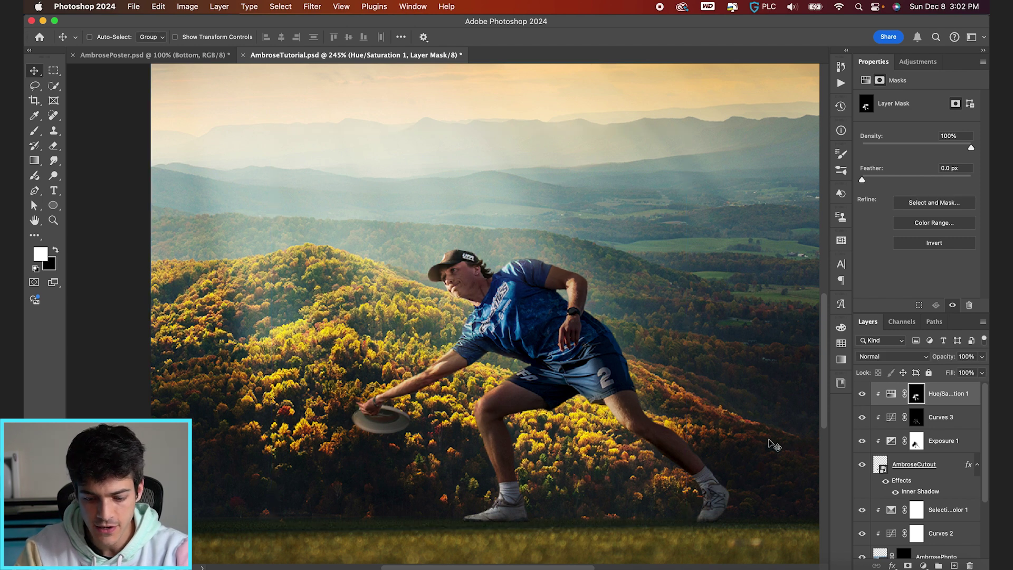
key(super+0)
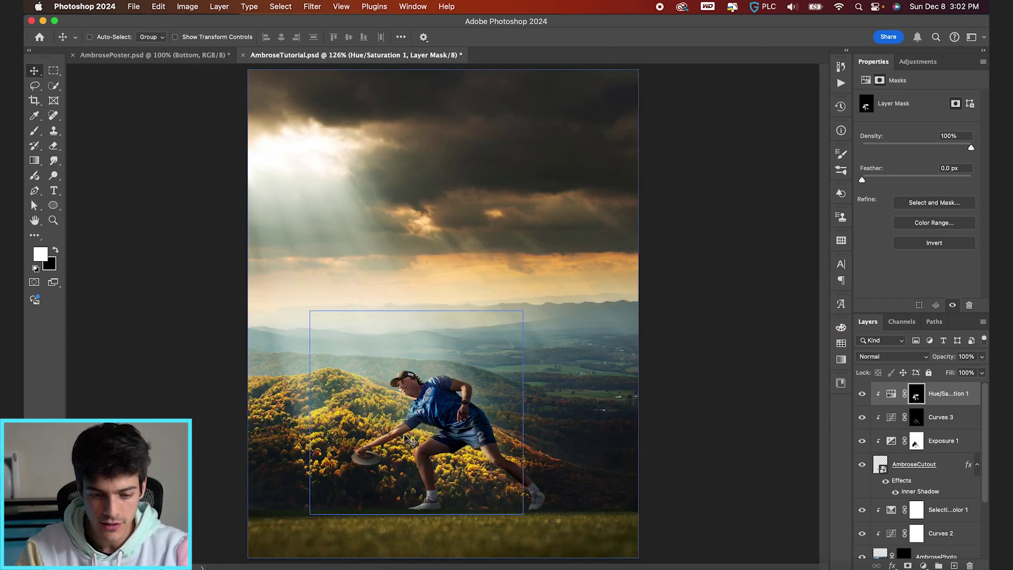
- Select the AmbroseCutout layer and inspect how the athlete blends with the landscape
super+click(466, 424)
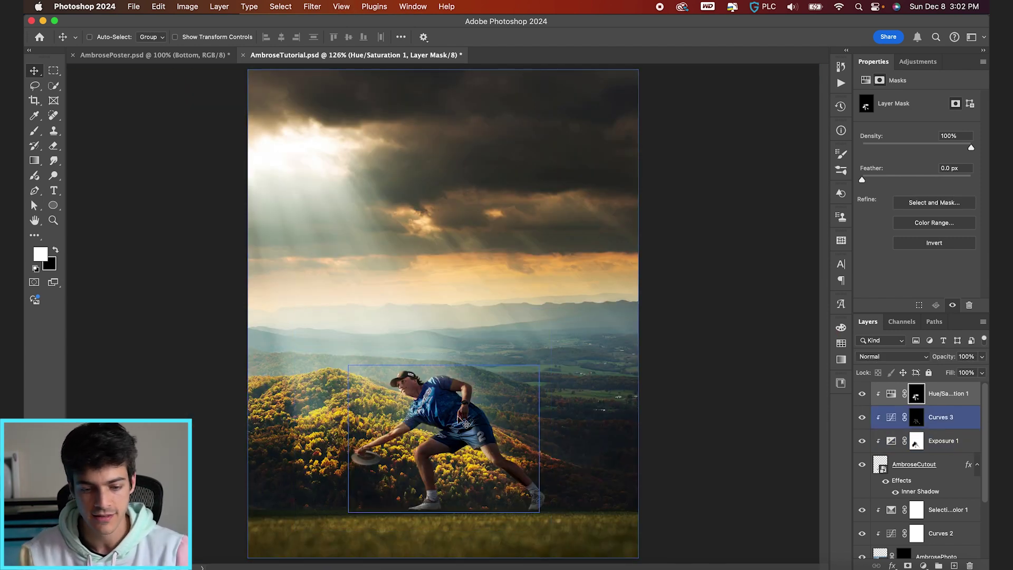
super+click(467, 434)
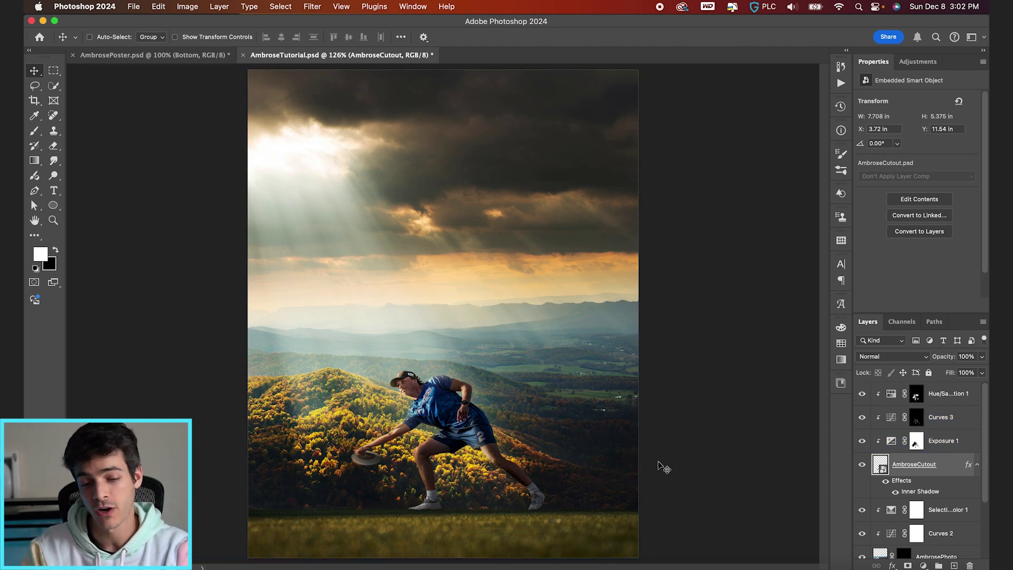
scroll(438, 475, up, 5)
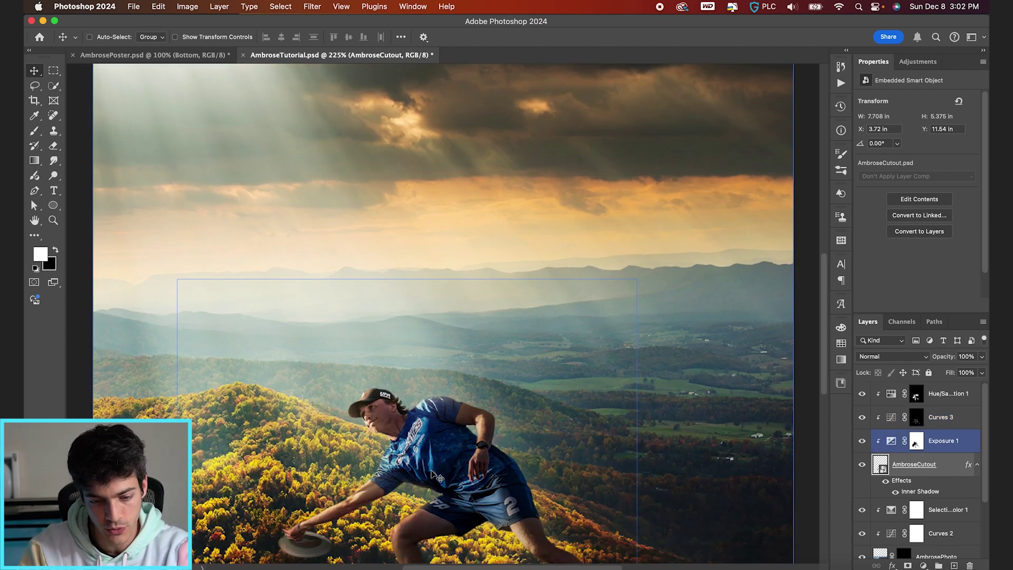
scroll(438, 477, down, 3)
scroll(684, 218, right, 2)
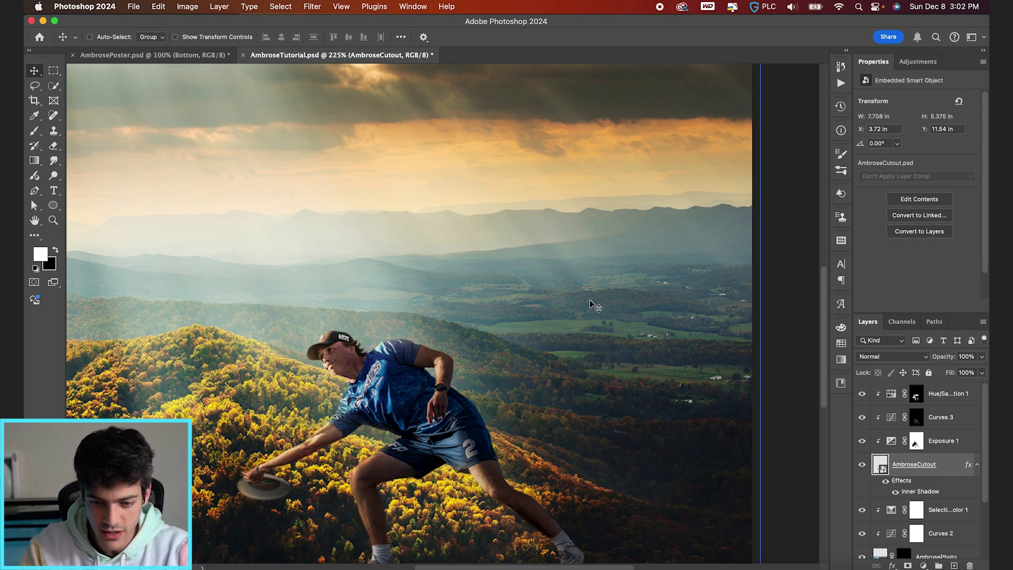
scroll(558, 304, down, 1)
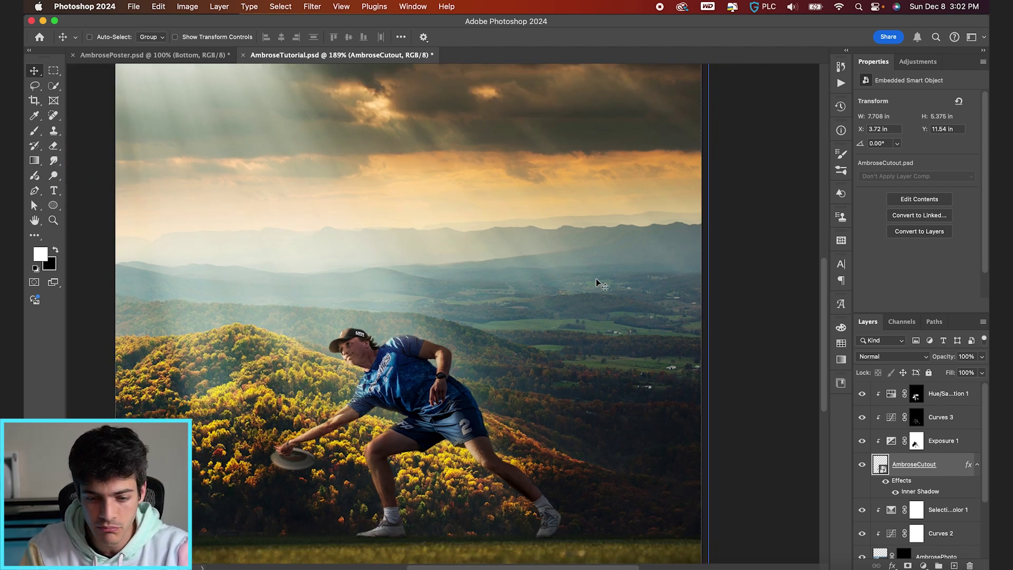
scroll(521, 328, down, 2)
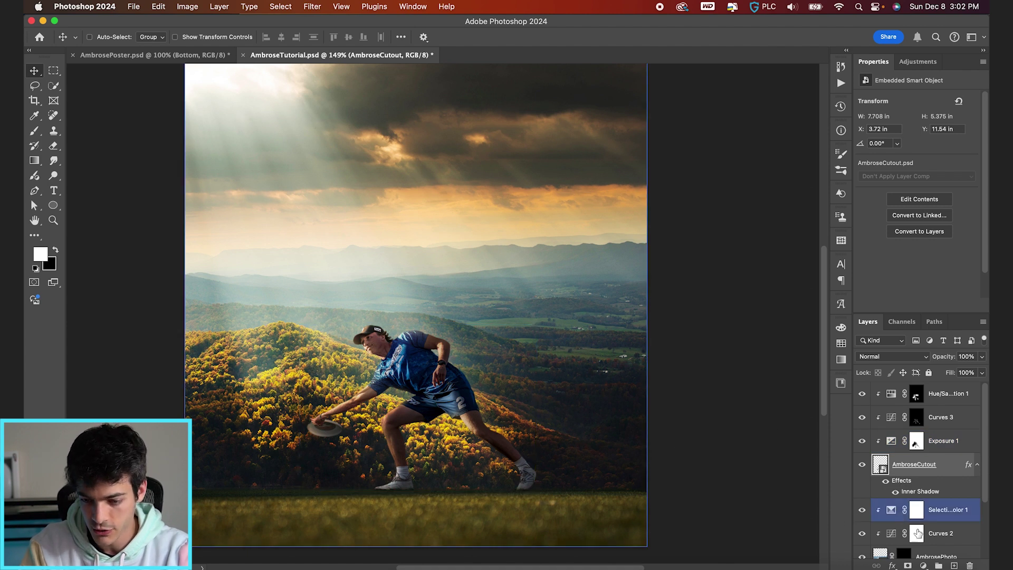
- Add a Selective Color adjustment above Hue/Saturation 1 and clip it to the athlete's layer stack
click(924, 566)
mouse_move(926, 567)
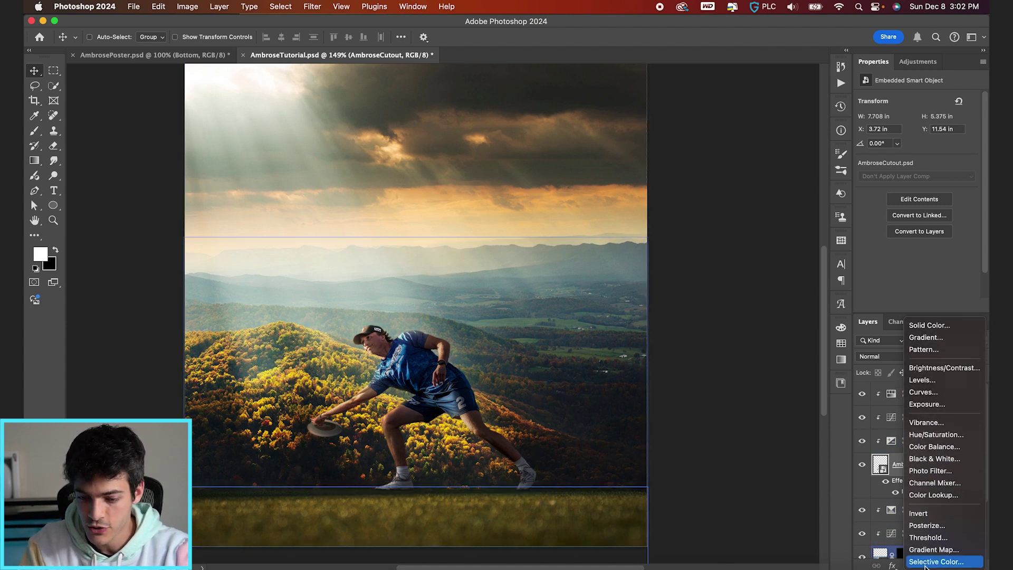
click(929, 562)
drag(892, 467, 894, 402)
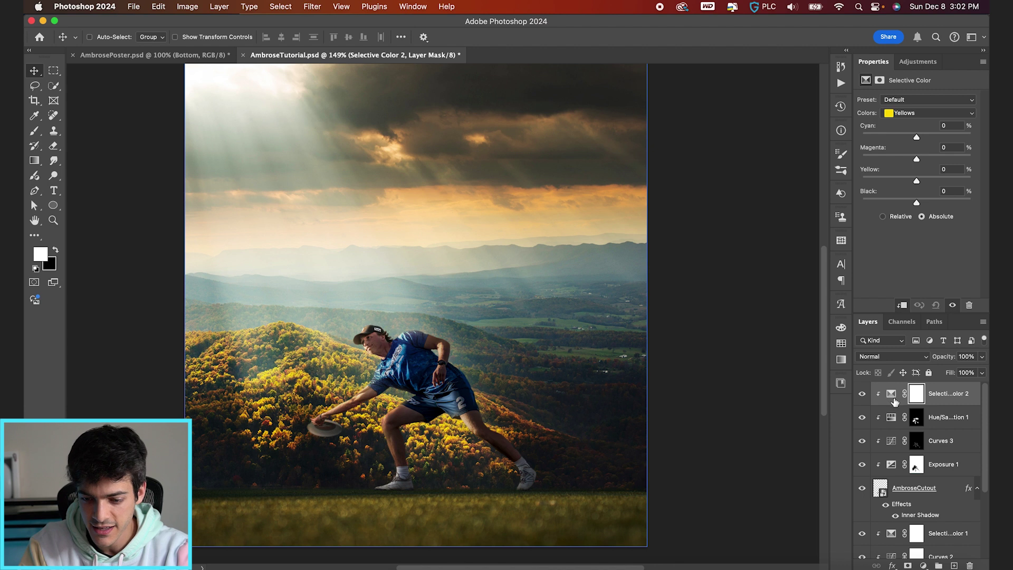
click(891, 393)
- Set the Blues of Selective Color 2 to Cyan 0, Magenta -40, Yellow +51 and Black -14
click(934, 113)
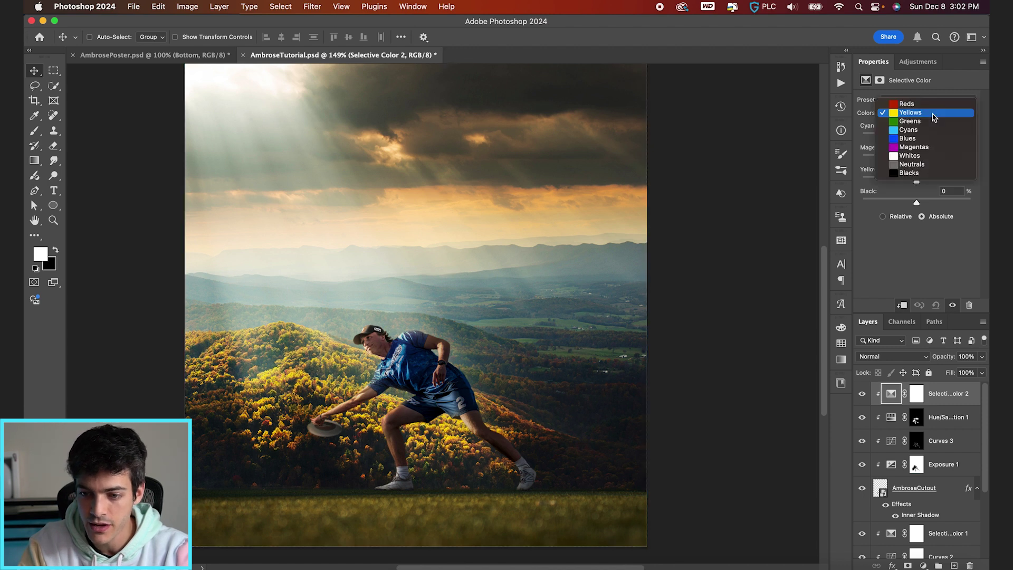
click(921, 139)
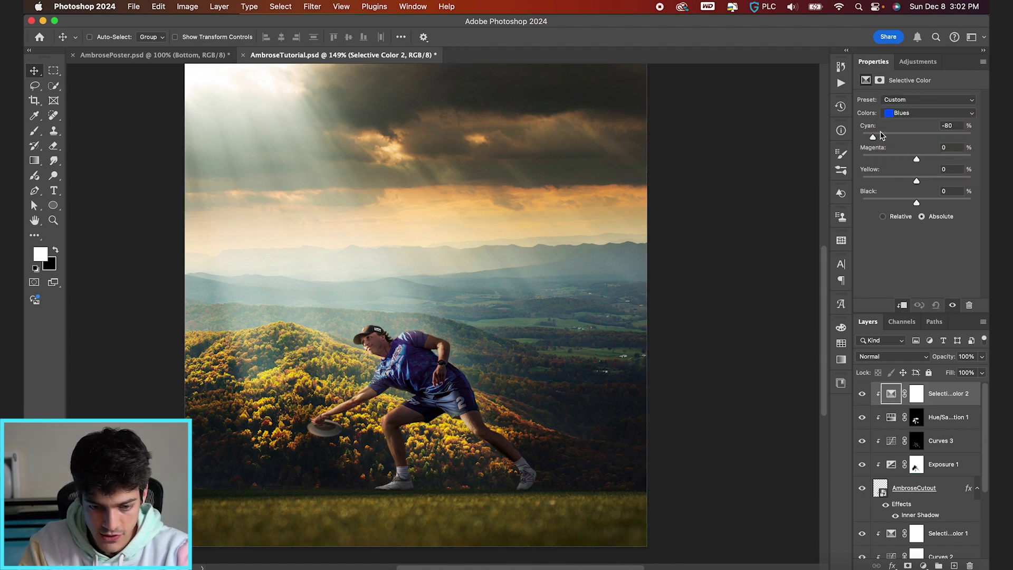
drag(917, 159, 910, 204)
scroll(462, 339, down, 1)
scroll(461, 337, down, 1)
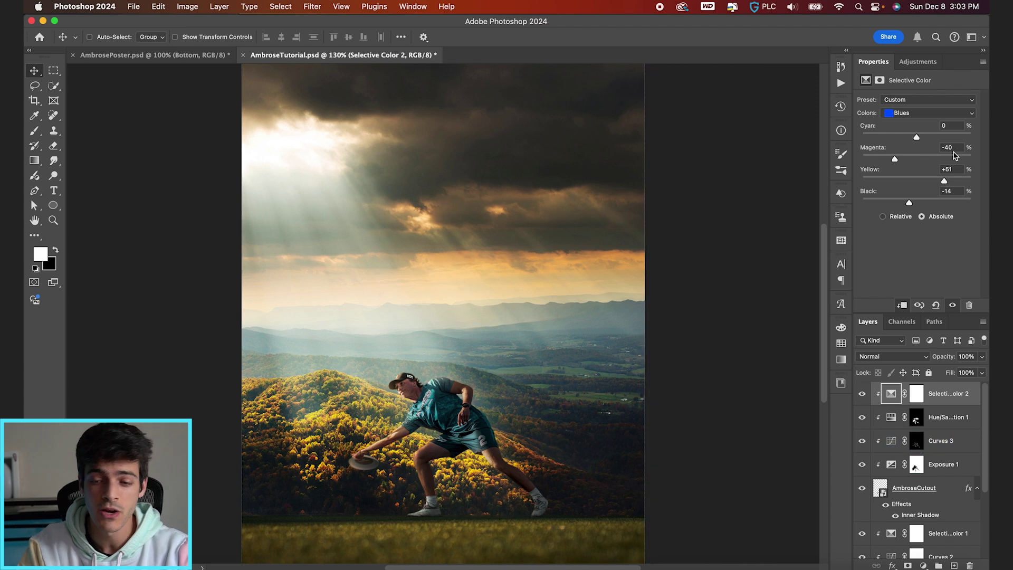
- Set the Reds of Selective Color 2 to Cyan -12, Magenta -7, Yellow +18 and Black -2
click(932, 113)
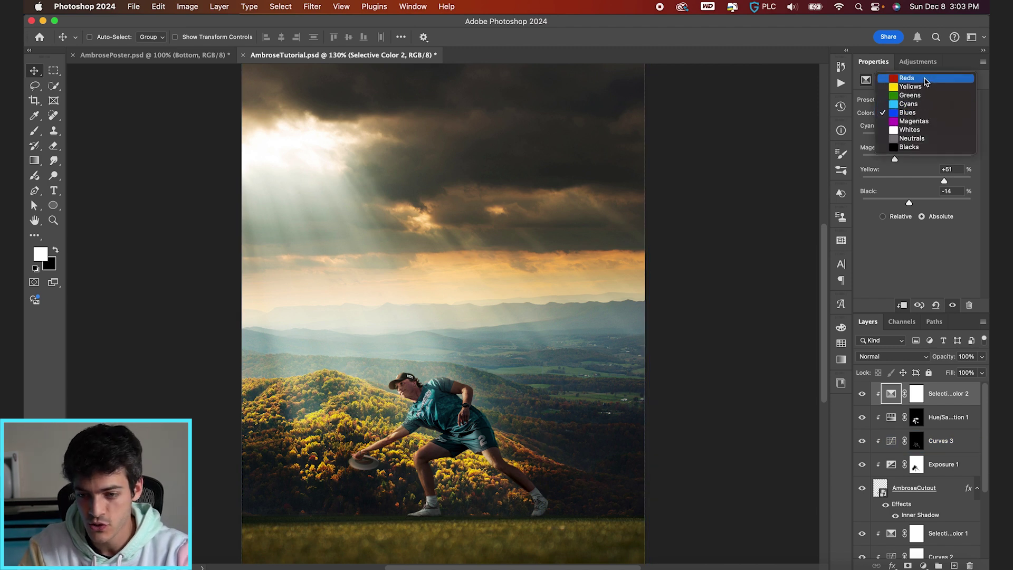
click(924, 79)
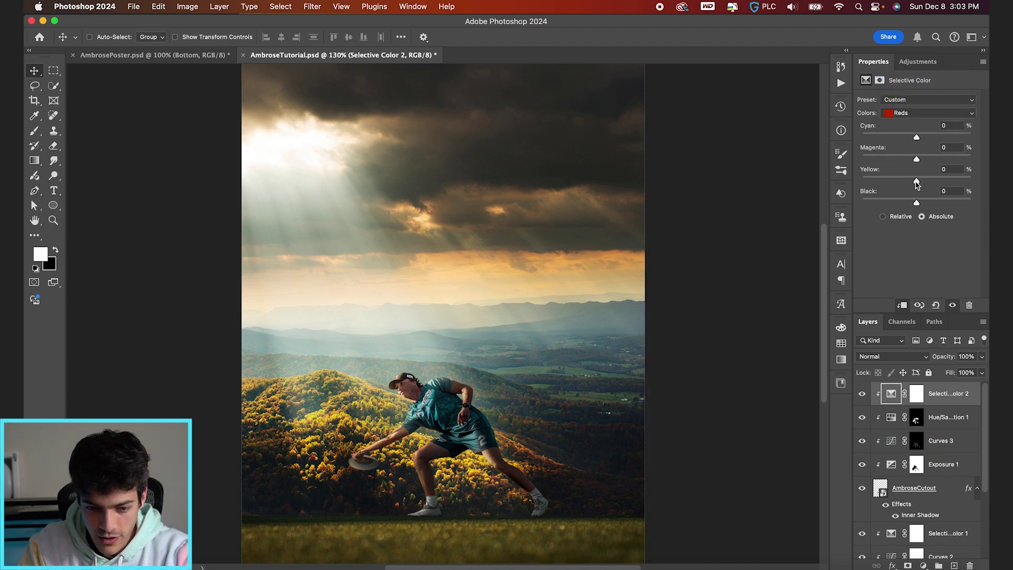
drag(917, 183, 924, 183)
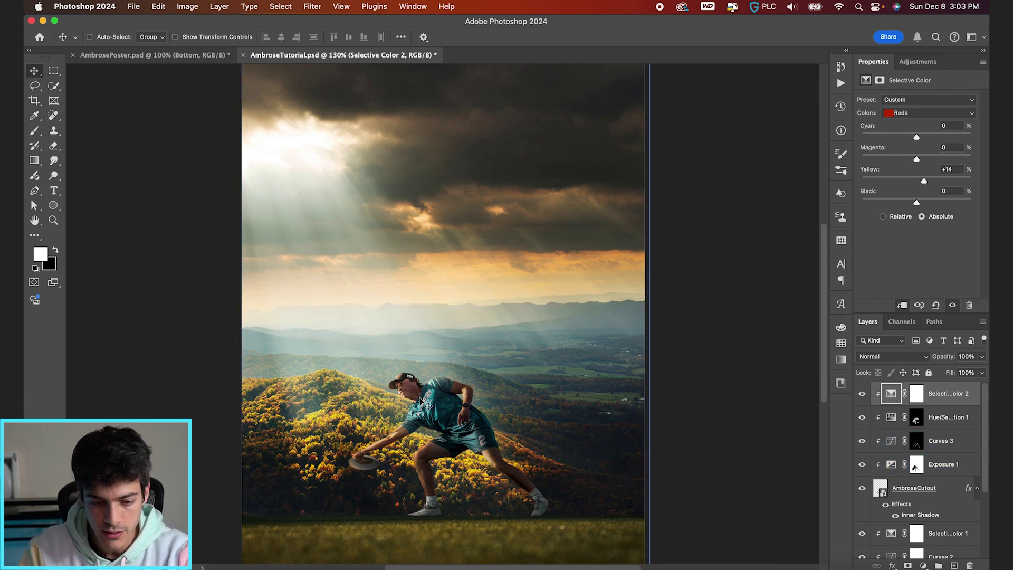
drag(918, 161, 917, 139)
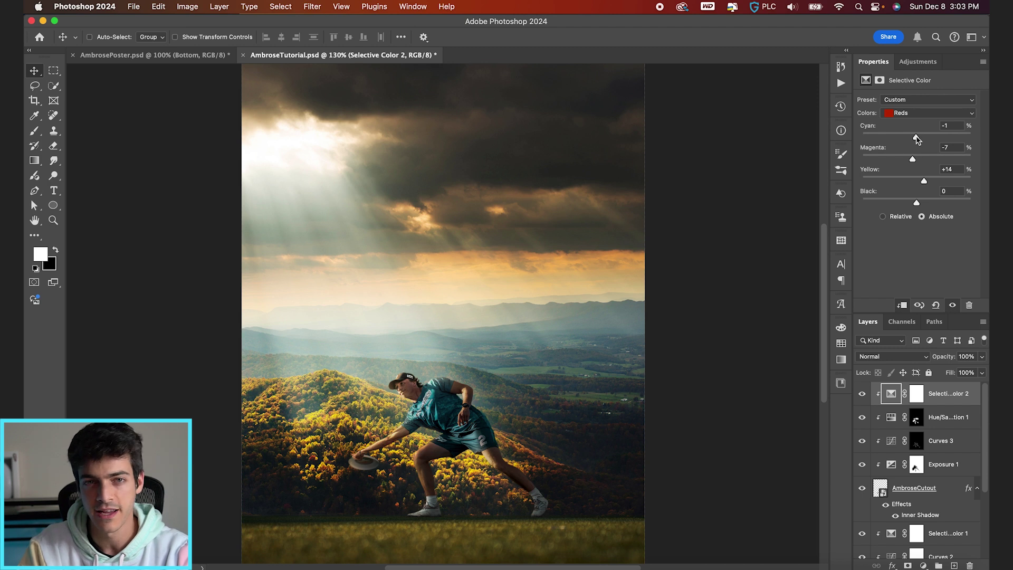
drag(916, 138, 903, 138)
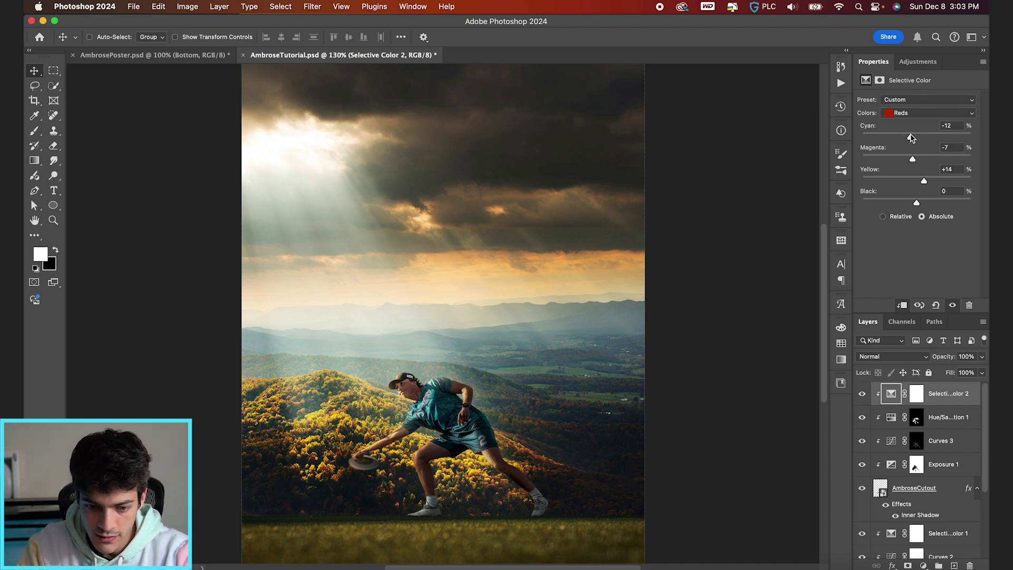
drag(916, 202, 926, 181)
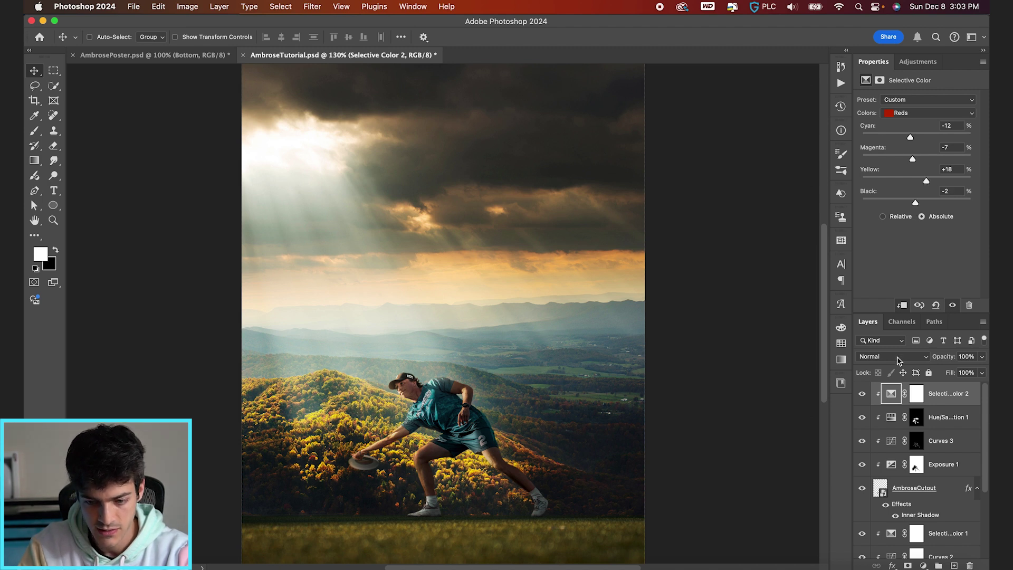
- Compare the athlete with Selective Color 2 hidden and shown, and inspect the color match up close
click(862, 396)
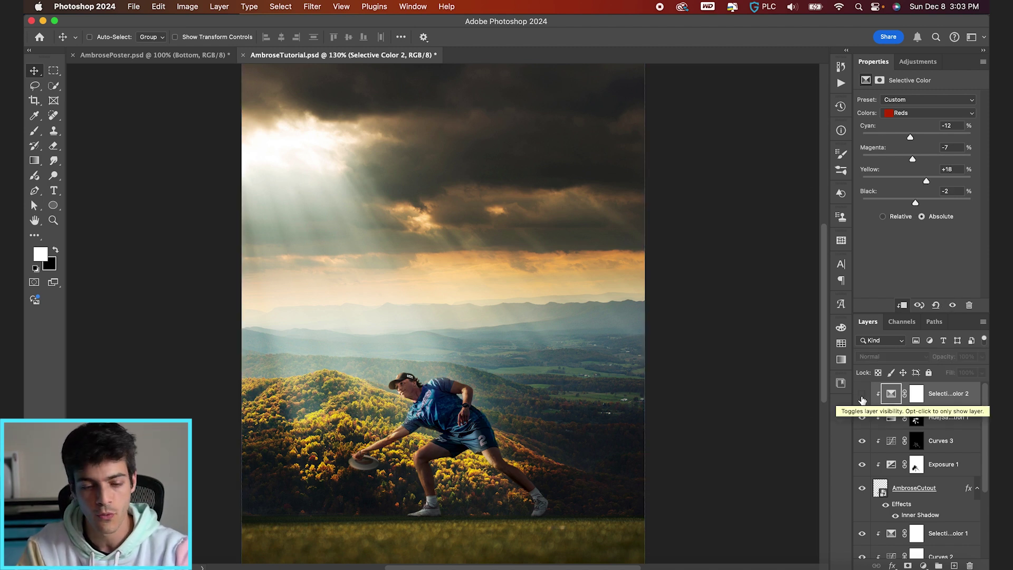
click(862, 396)
ctrl+click(475, 433)
ctrl+click(481, 435)
ctrl+click(606, 441)
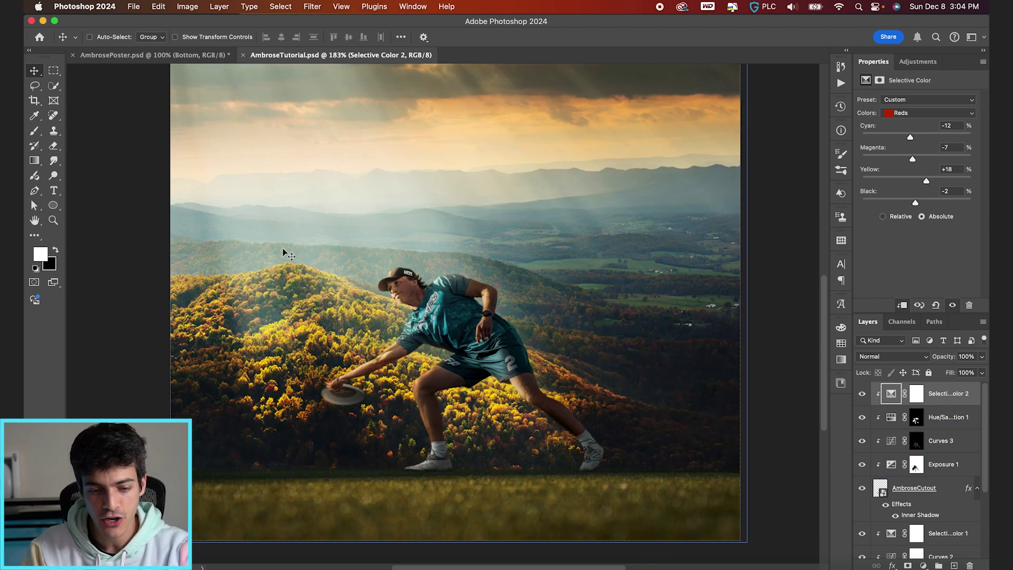
- Create a new top layer, fill it with black and set its blend mode to Color for a grayscale check
key(super+0)
key(super+shift+alt+n)
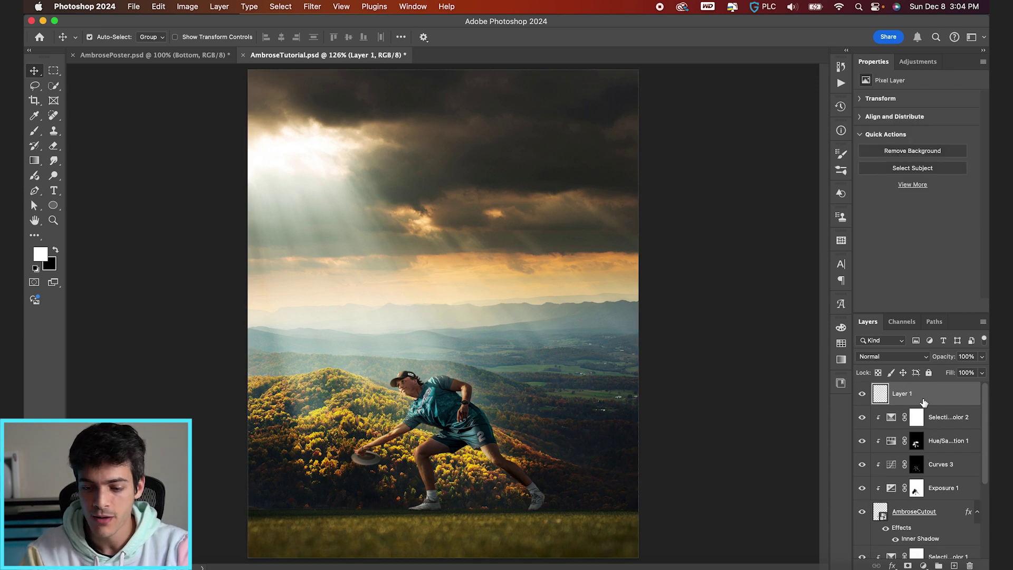
key(g)
key(shift+g)
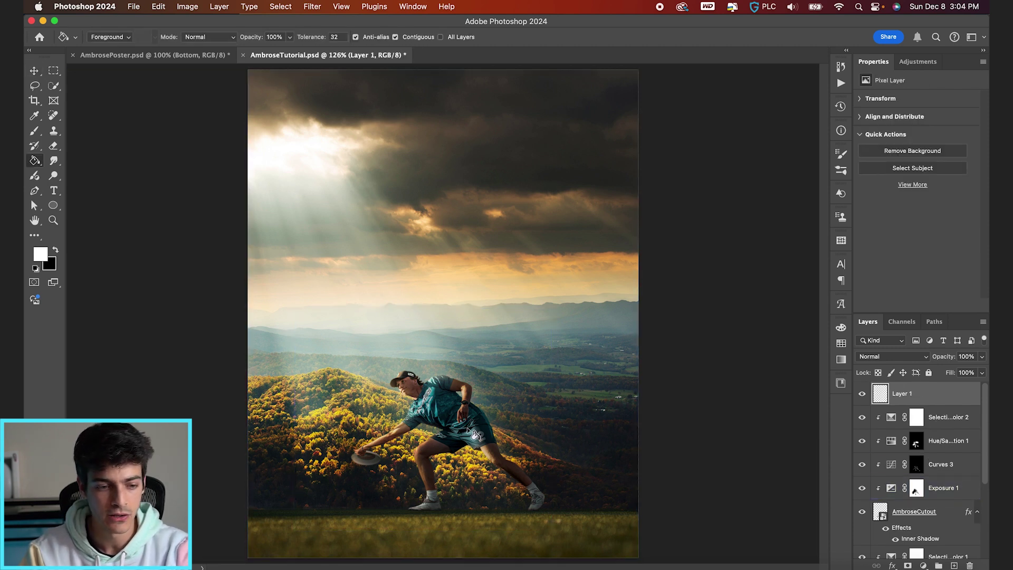
key(x)
click(400, 304)
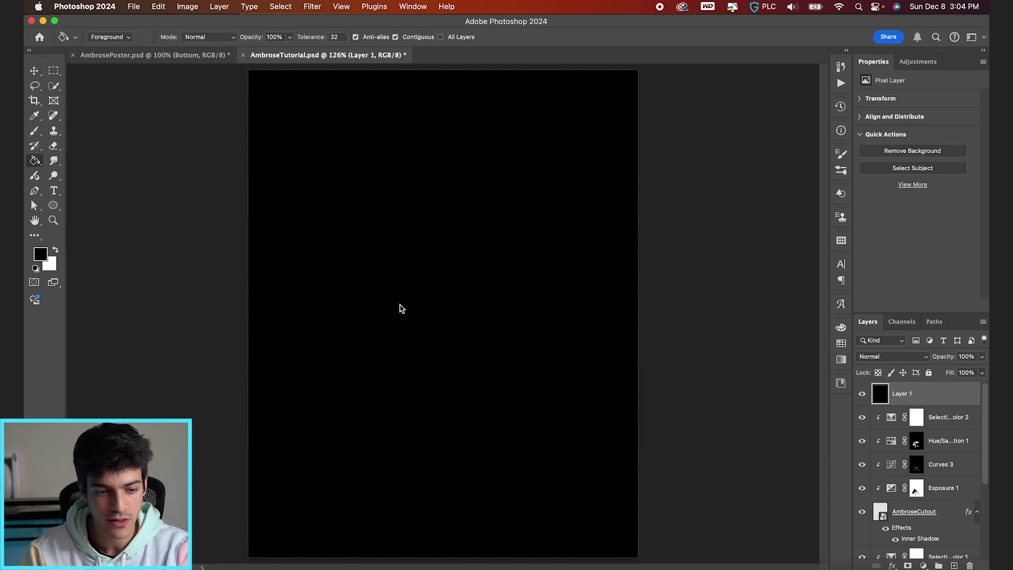
click(886, 356)
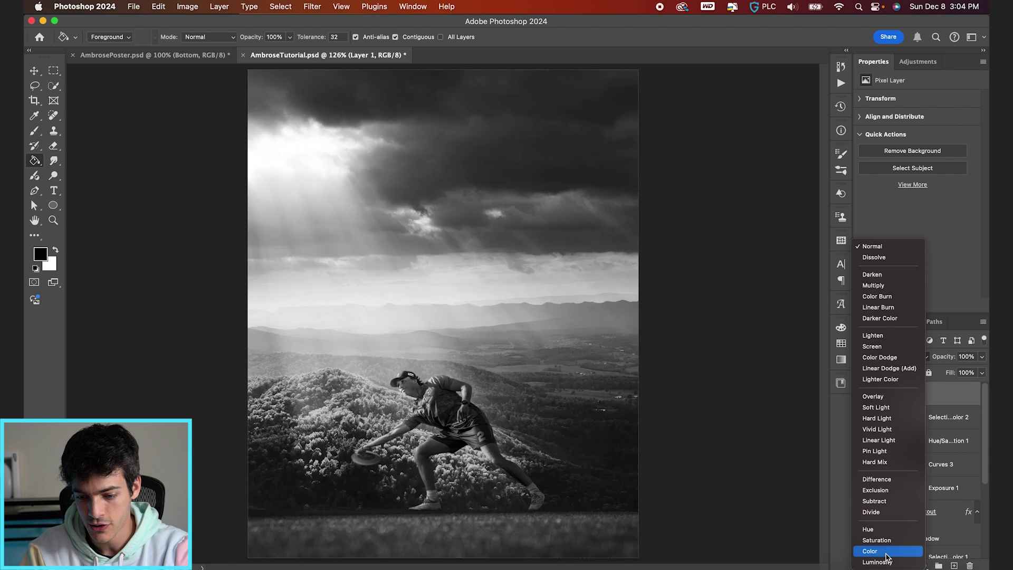
click(870, 551)
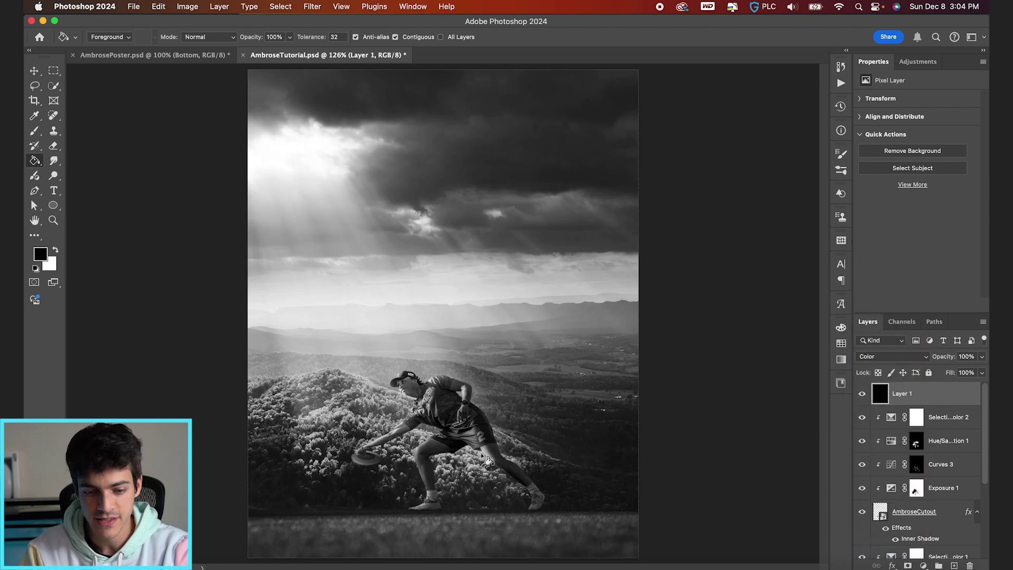
- Add a Curves adjustment above Selective Color 2 and clip it to the athlete's layer stack
key(v)
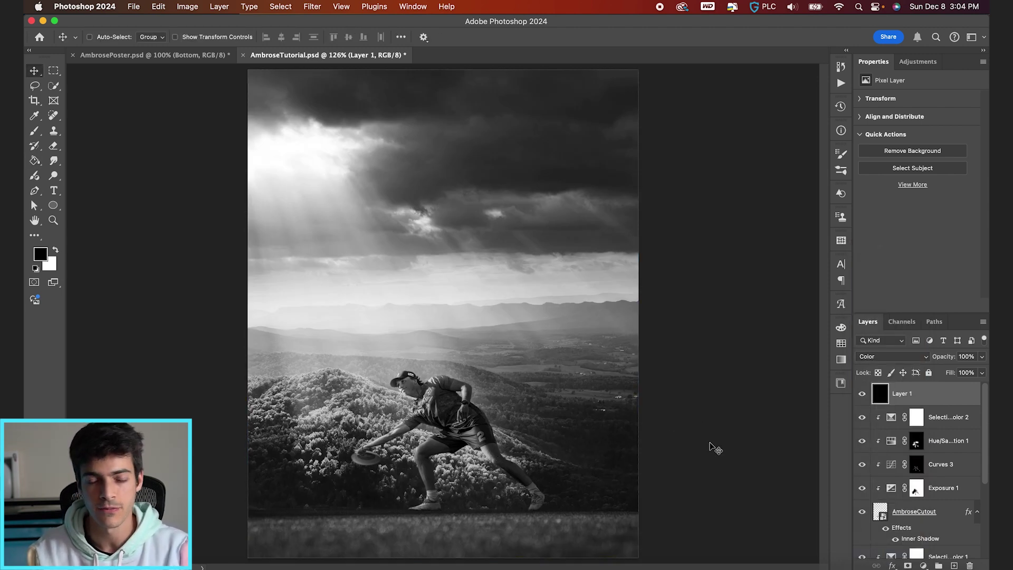
key(super+equal)
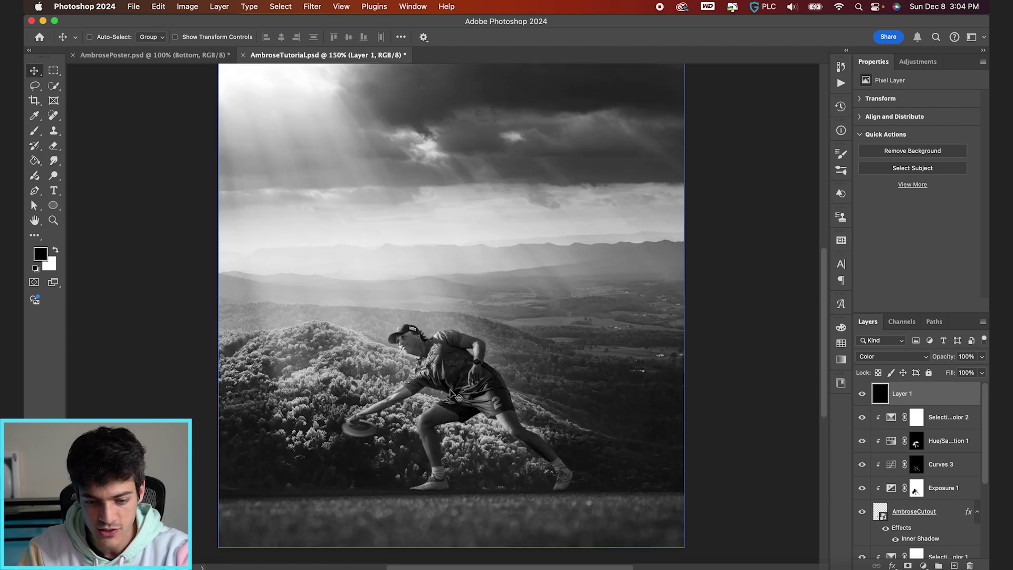
click(895, 425)
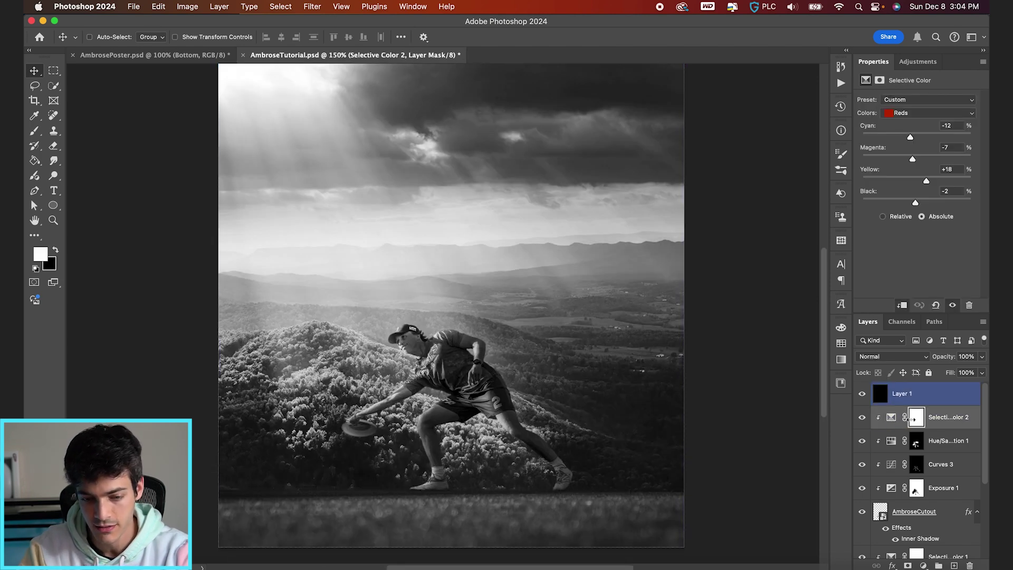
click(923, 565)
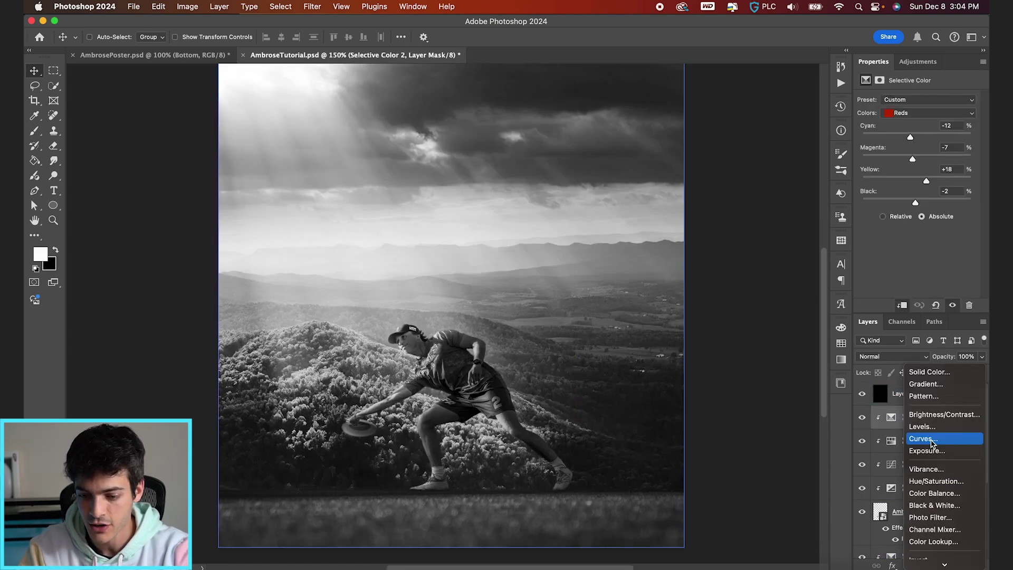
click(912, 436)
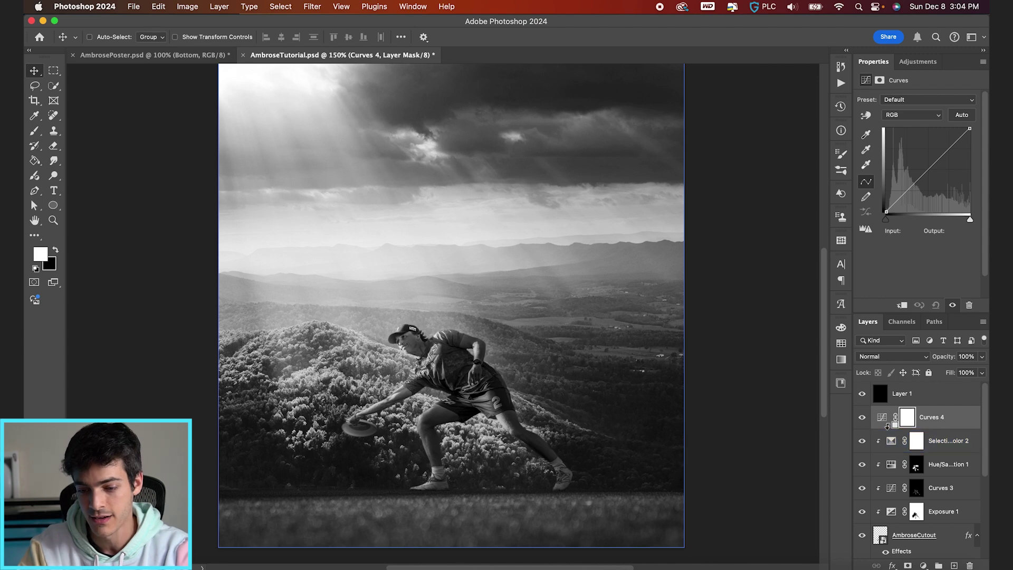
alt+click(891, 428)
click(891, 419)
click(885, 393)
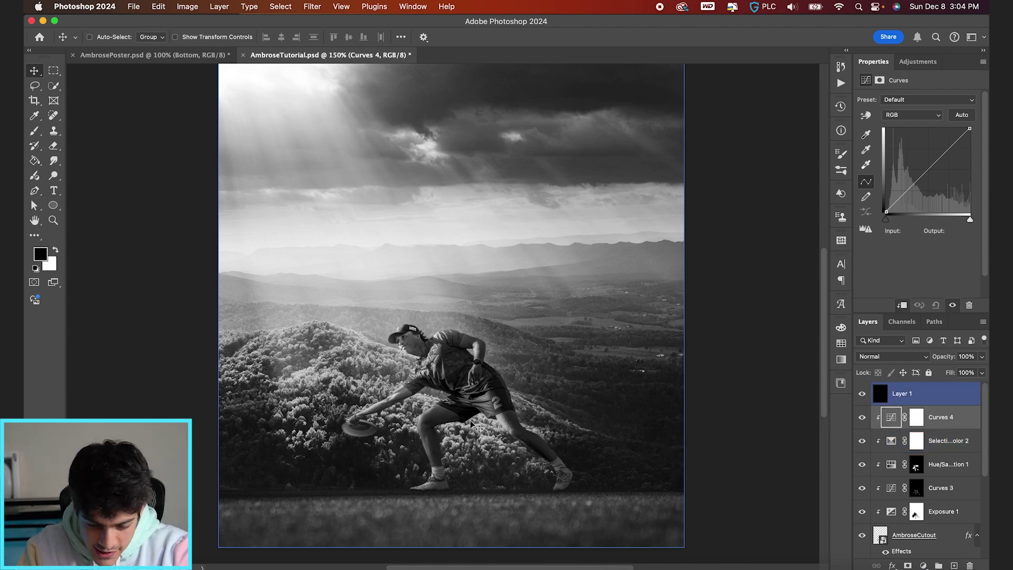
- Anchor the Curves 4 shadows at input 63, output 62, add a midtone point, and raise the black point to output 25
scroll(478, 430, up, 3)
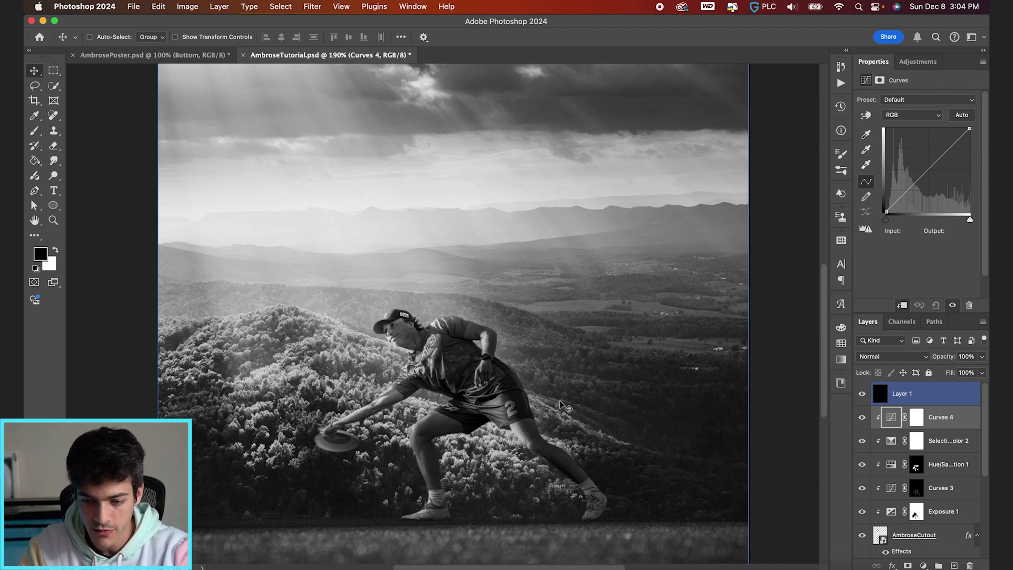
click(909, 180)
click(907, 191)
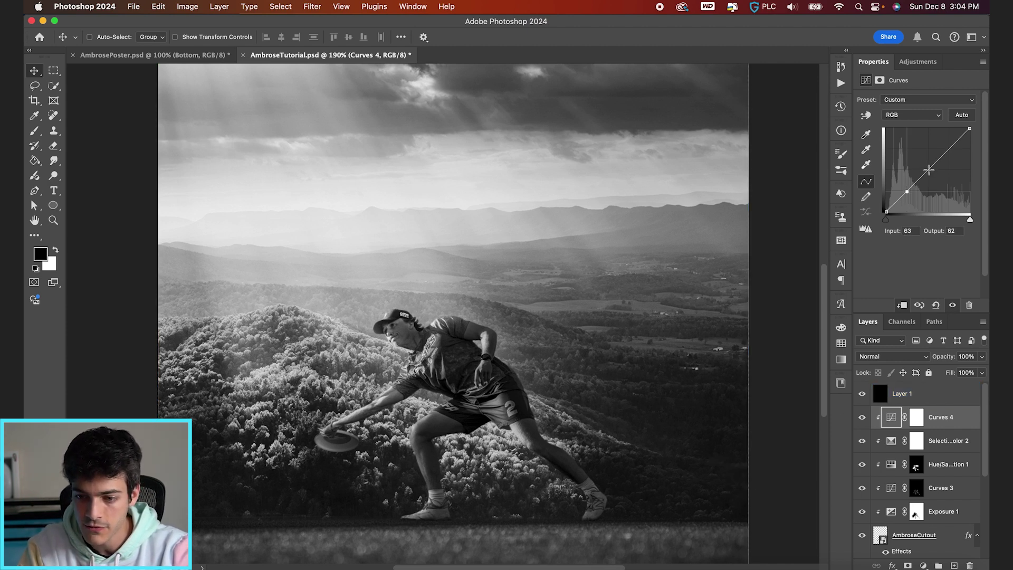
click(928, 170)
drag(887, 212, 886, 204)
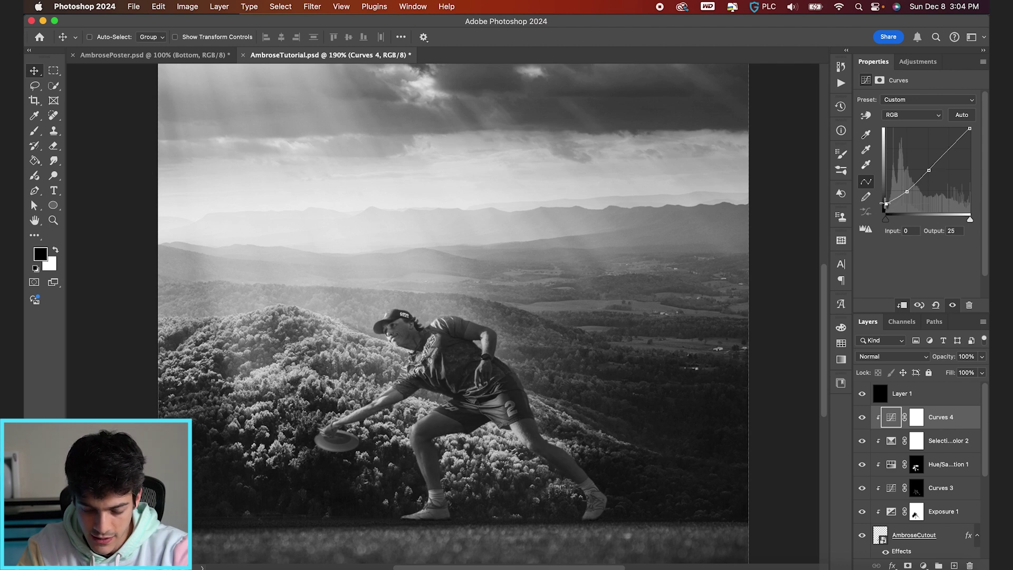
- Add a raised highlight point to Curves 4 and set its midtone point to input 136, output 149
key(super+minus)
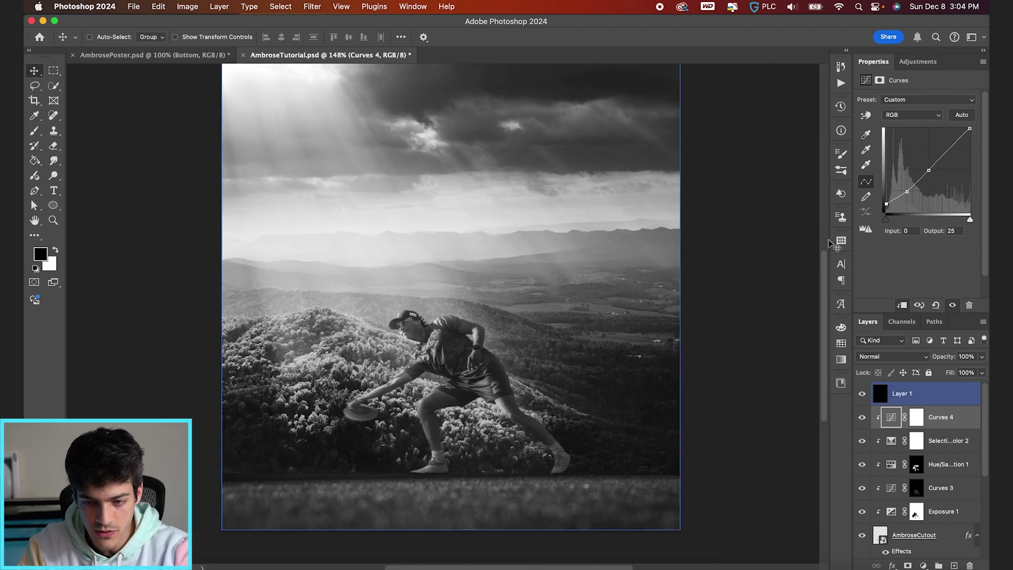
mouse_move(944, 153)
mouse_down()
mouse_move(942, 139)
mouse_move(931, 167)
mouse_up()
super+click(465, 361)
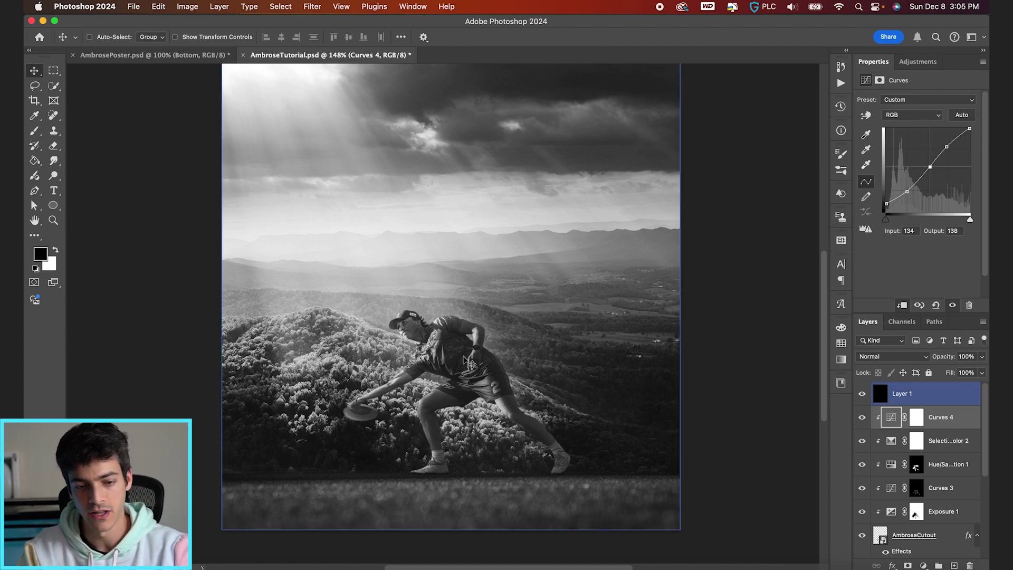
scroll(533, 317, down, 3)
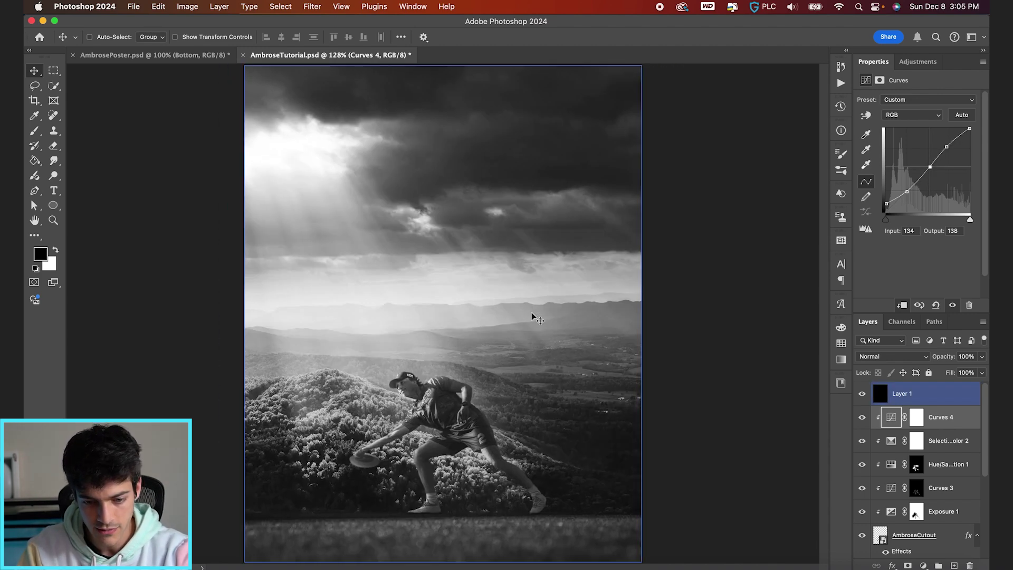
drag(929, 167, 931, 163)
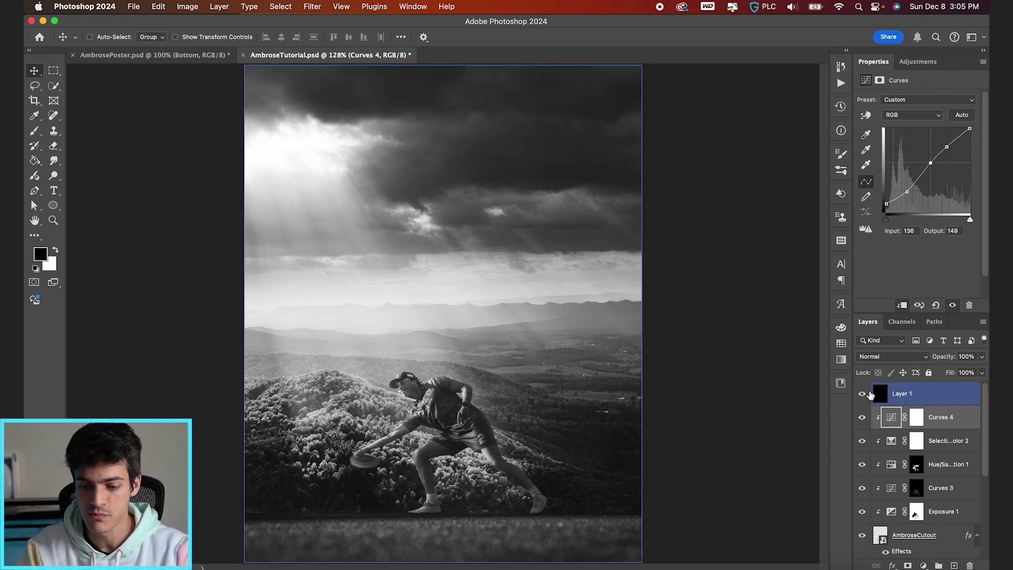
- Hide the black Layer 1 and compare the athlete in color with Curves 4 hidden and shown
click(862, 394)
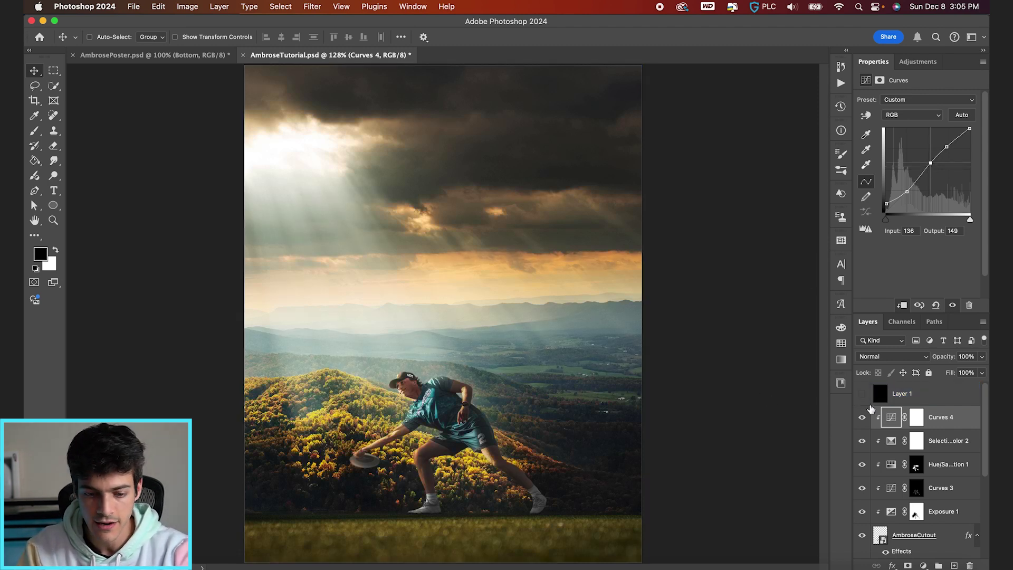
click(862, 418)
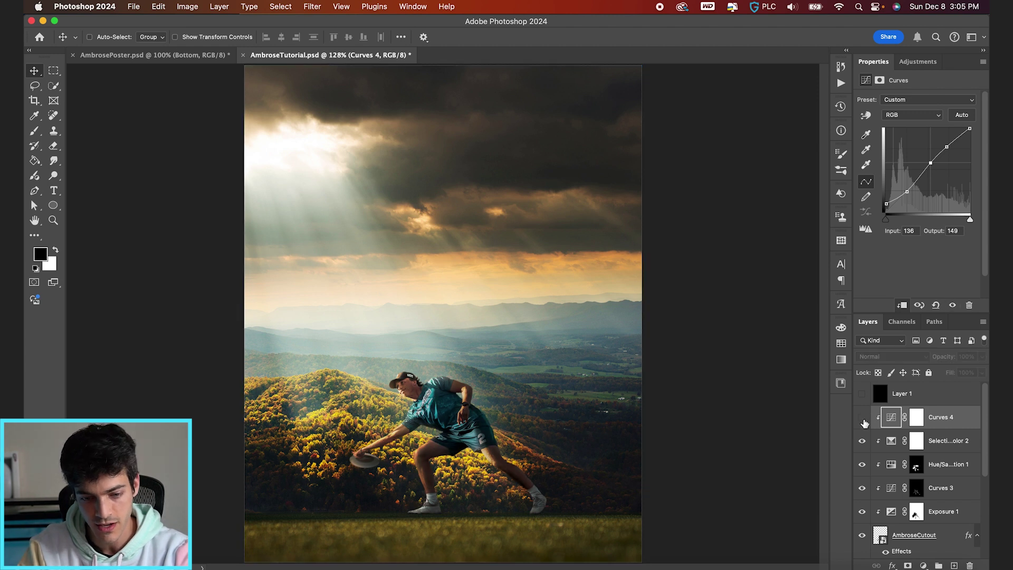
click(862, 418)
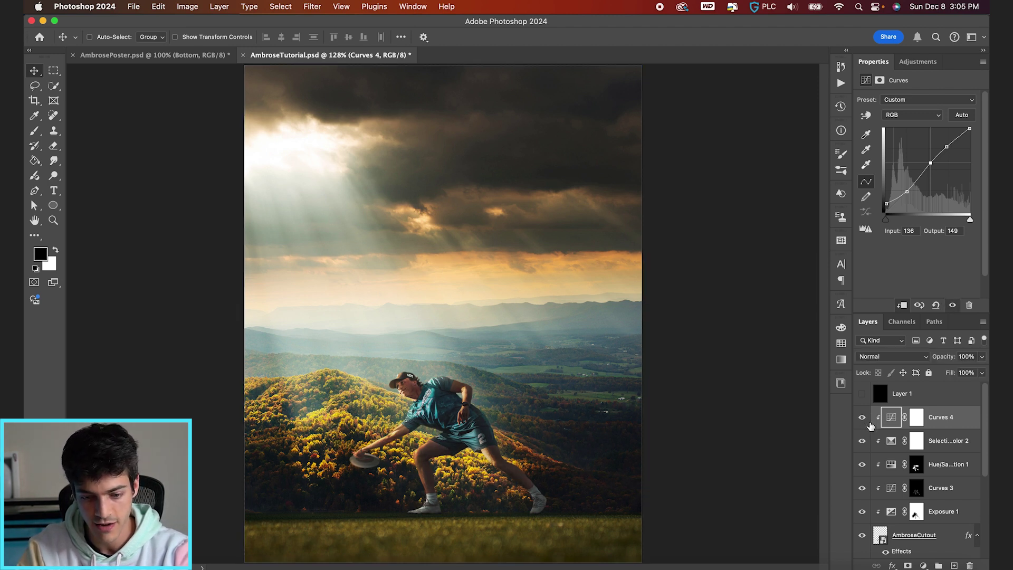
click(862, 417)
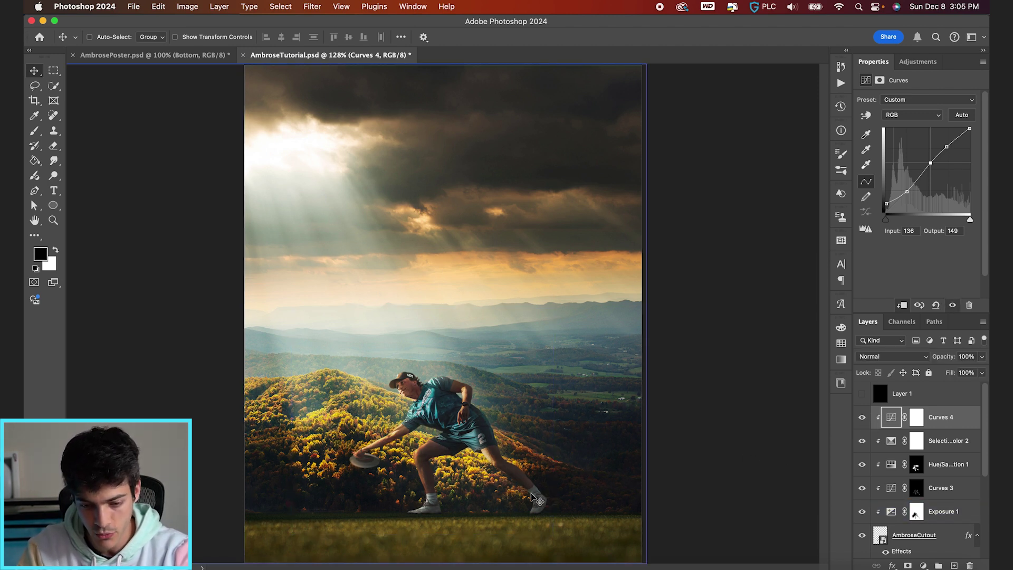
- Lower the black point of Curves 4 to output 20
click(886, 204)
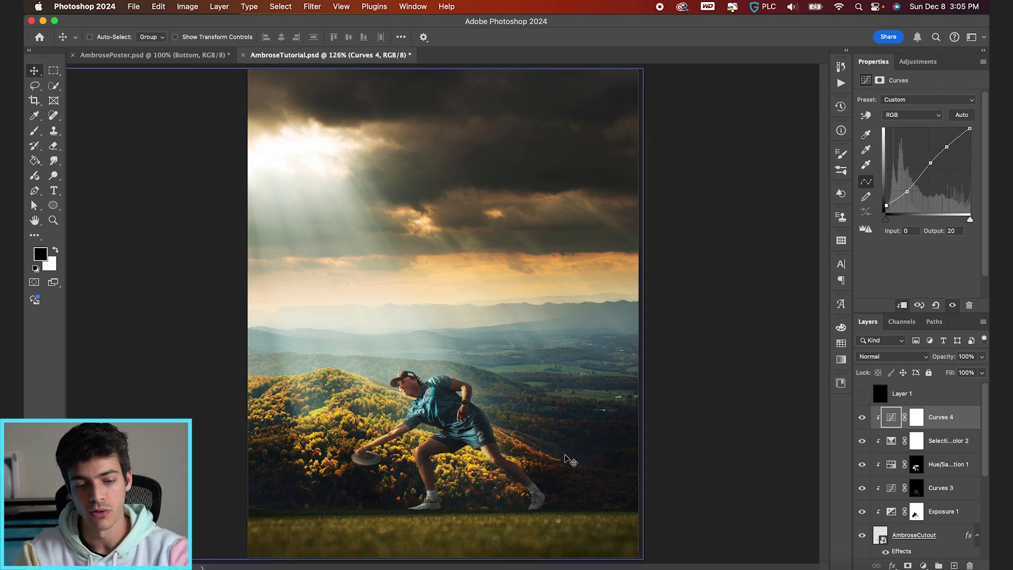
- Save the document and start a Tilt-Shift blur on the AdobeStock_227529880 background layer
key(super+s)
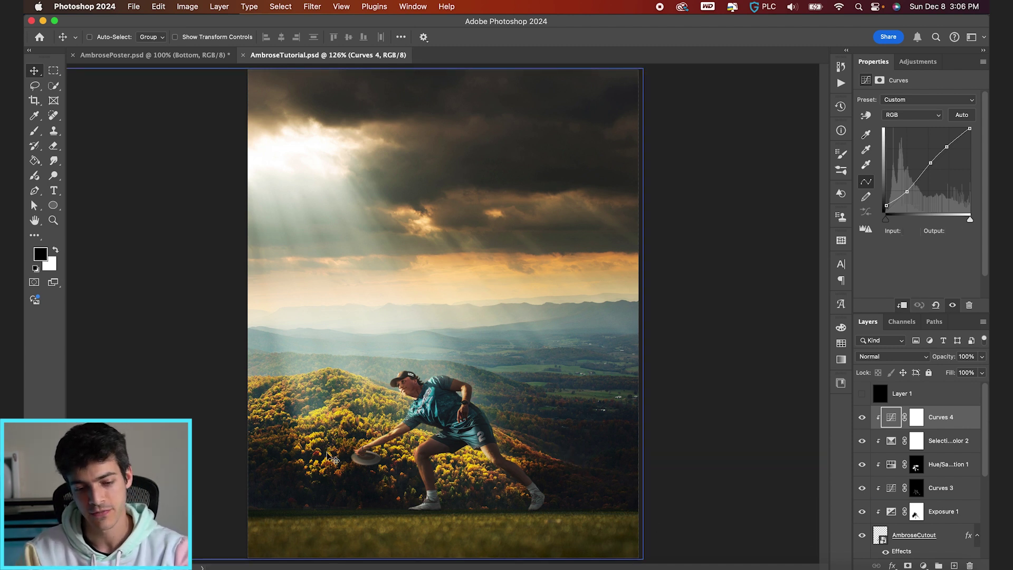
super+click(522, 469)
super+click(461, 535)
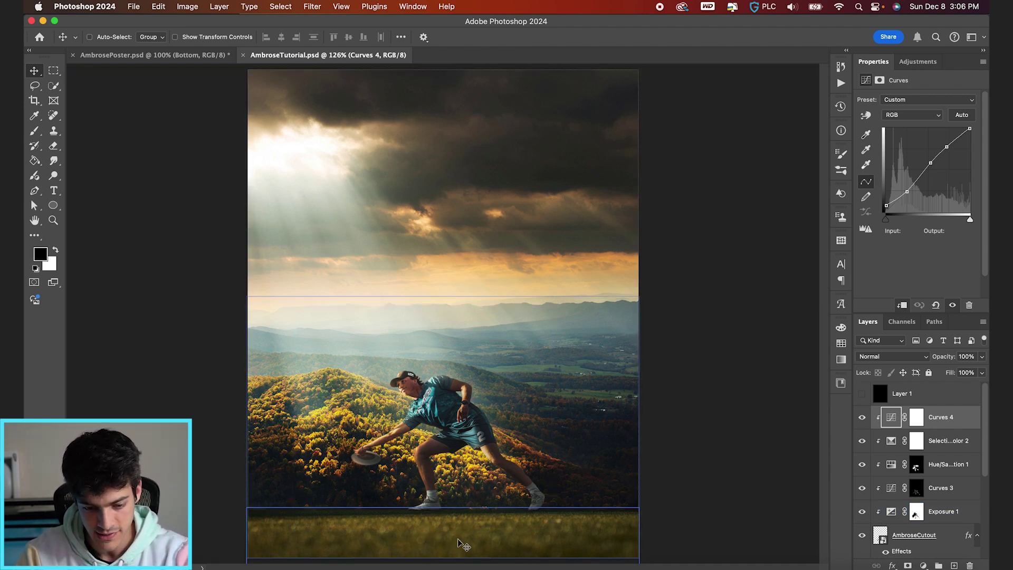
click(893, 460)
scroll(893, 460, down, 5)
click(882, 528)
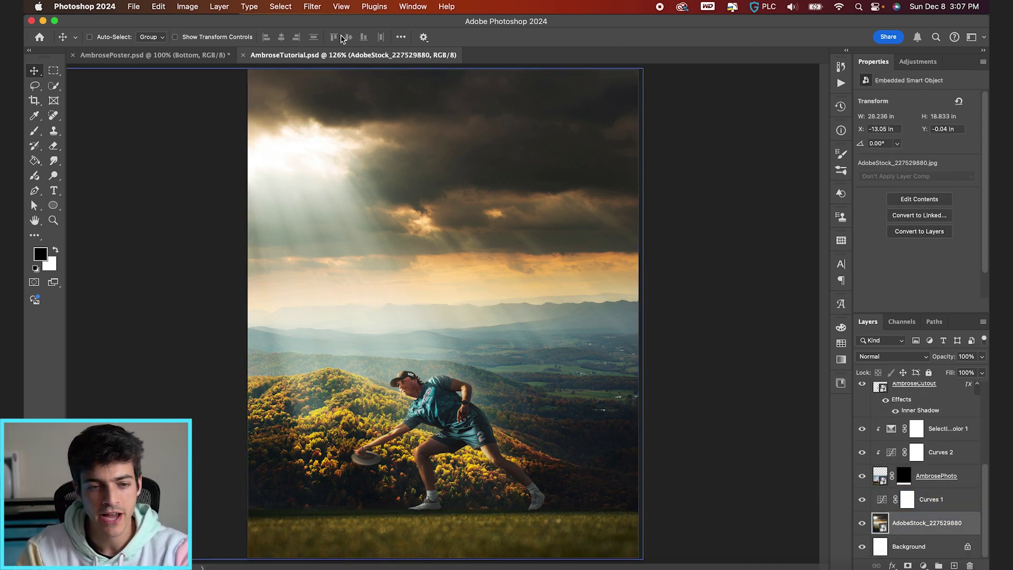
click(312, 6)
mouse_move(346, 150)
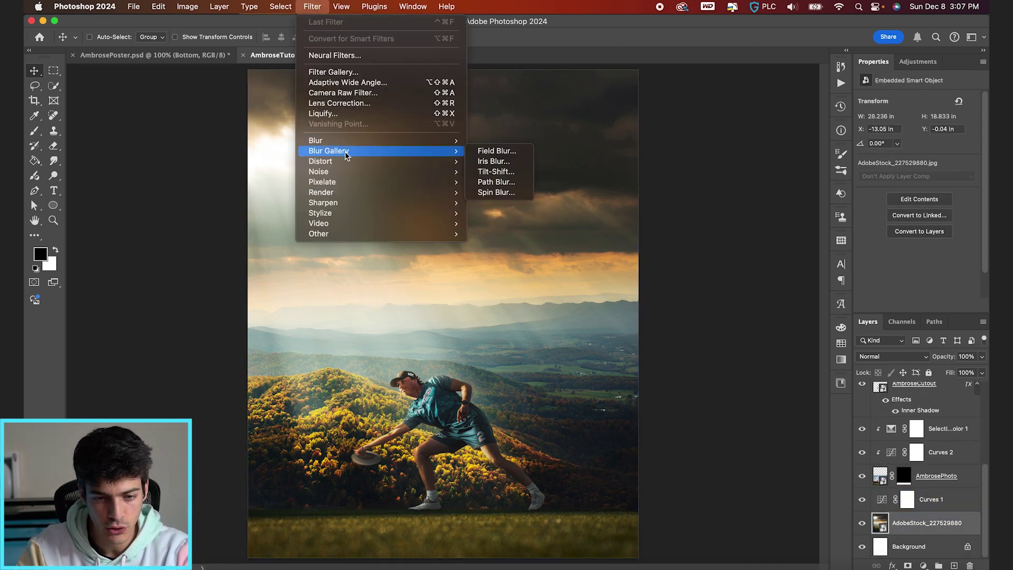
click(496, 172)
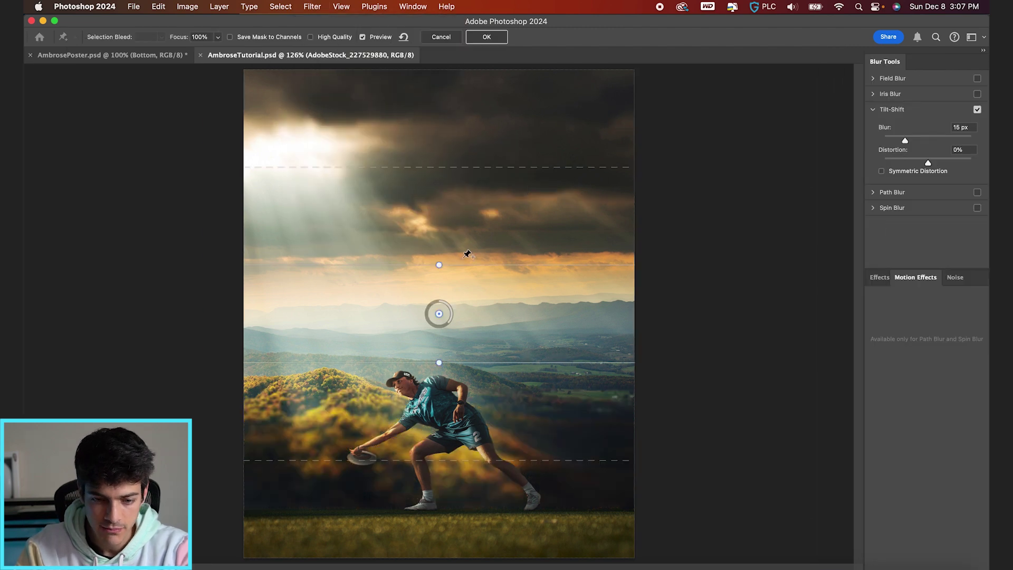
- Centre the tilt-shift focus at the athlete's feet, narrow the sharp zone, and extend the blur transition up to the distant mountains
drag(441, 330, 435, 513)
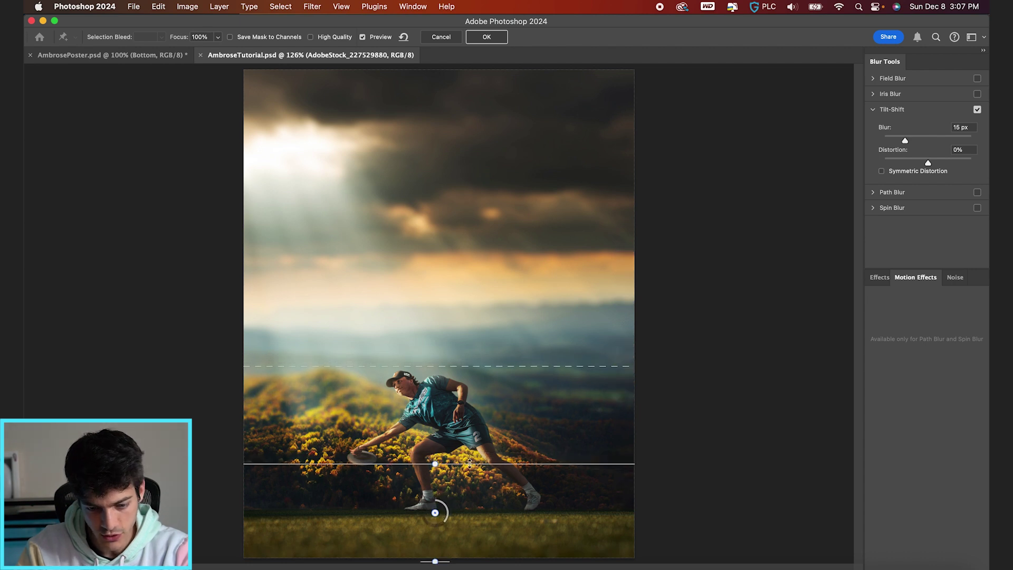
drag(470, 464, 447, 479)
scroll(470, 492, down, 3)
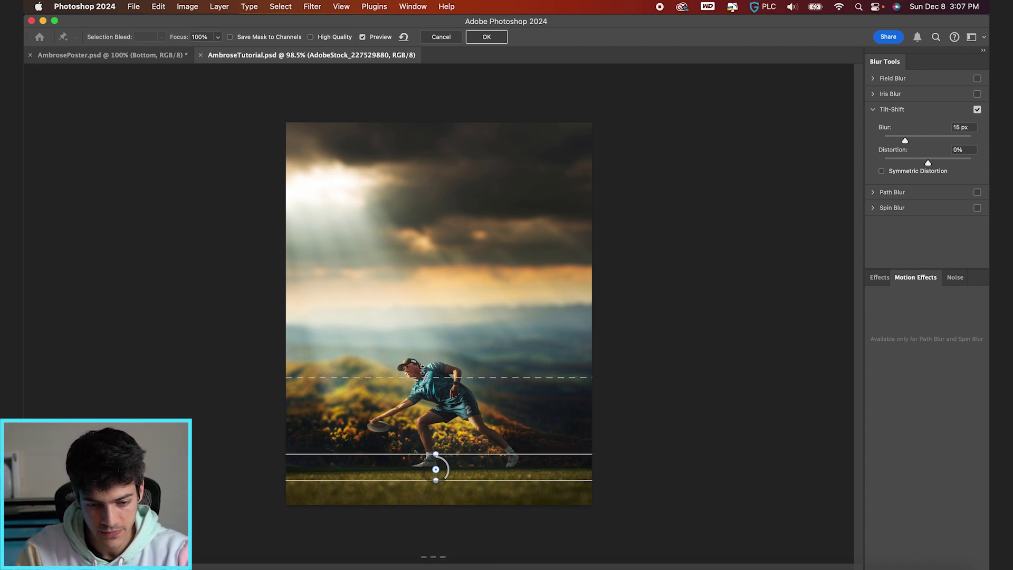
drag(423, 377, 423, 330)
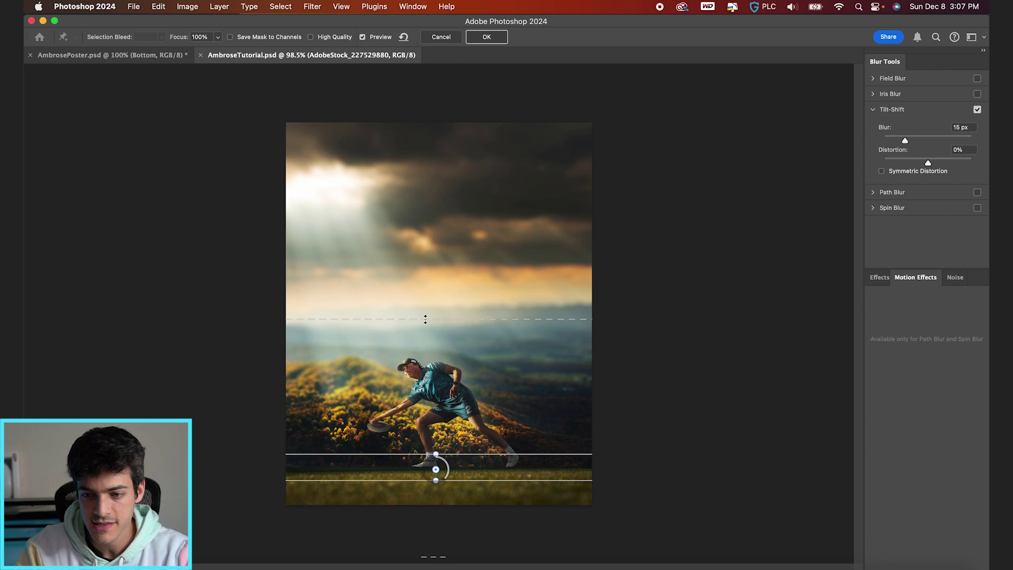
- Reduce the tilt-shift blur to 7 px, lower the sharp zone's upper edge to the grass line, and apply the filter
drag(904, 141, 900, 140)
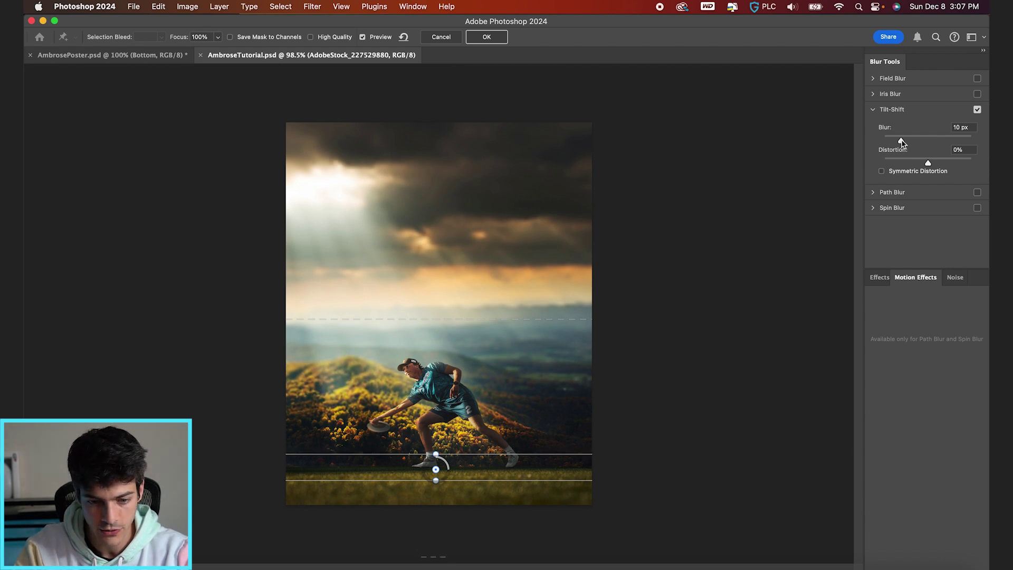
drag(450, 473, 448, 466)
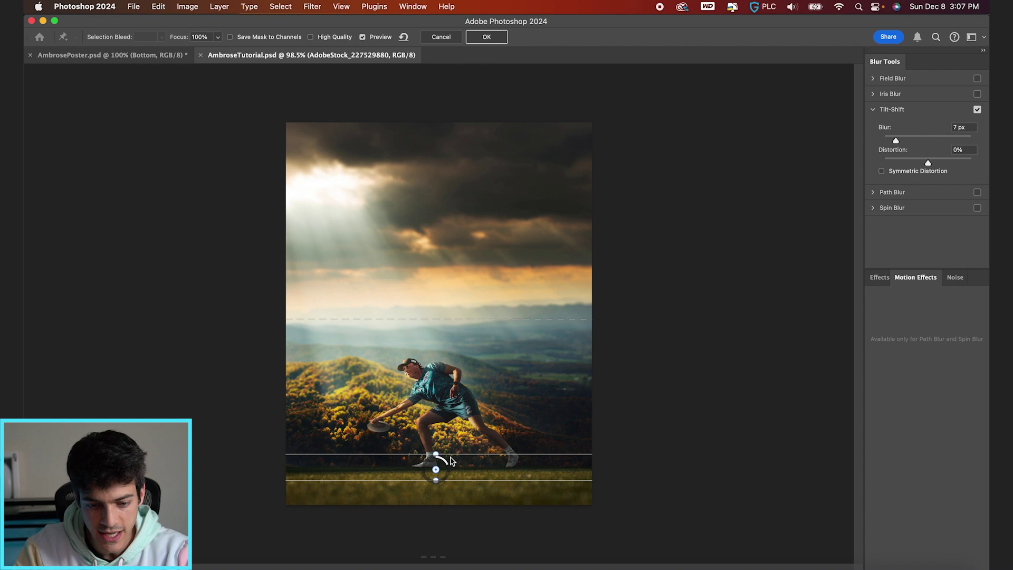
mouse_move(459, 449)
mouse_down()
mouse_move(459, 440)
mouse_move(459, 467)
mouse_up()
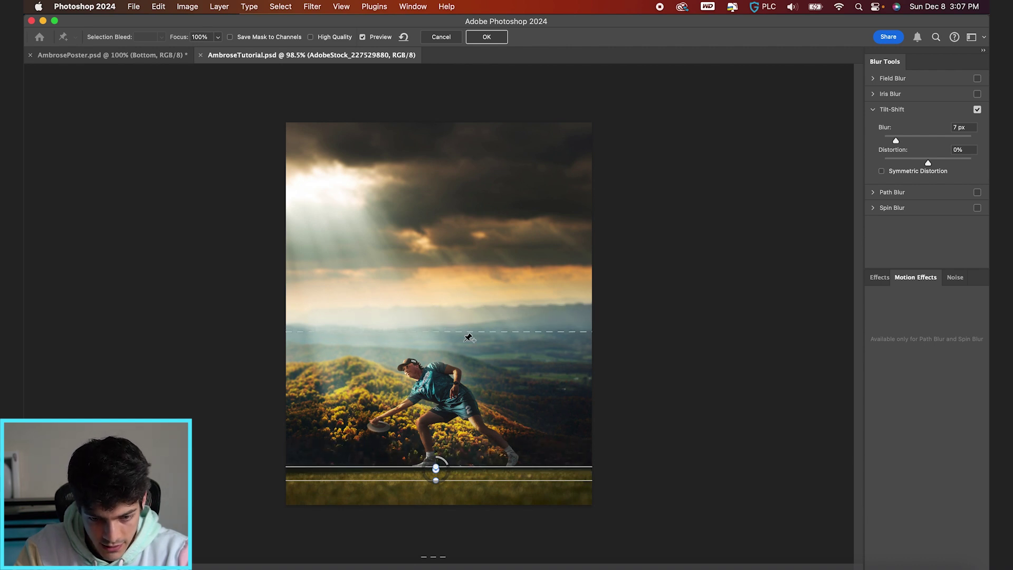
key(Return)
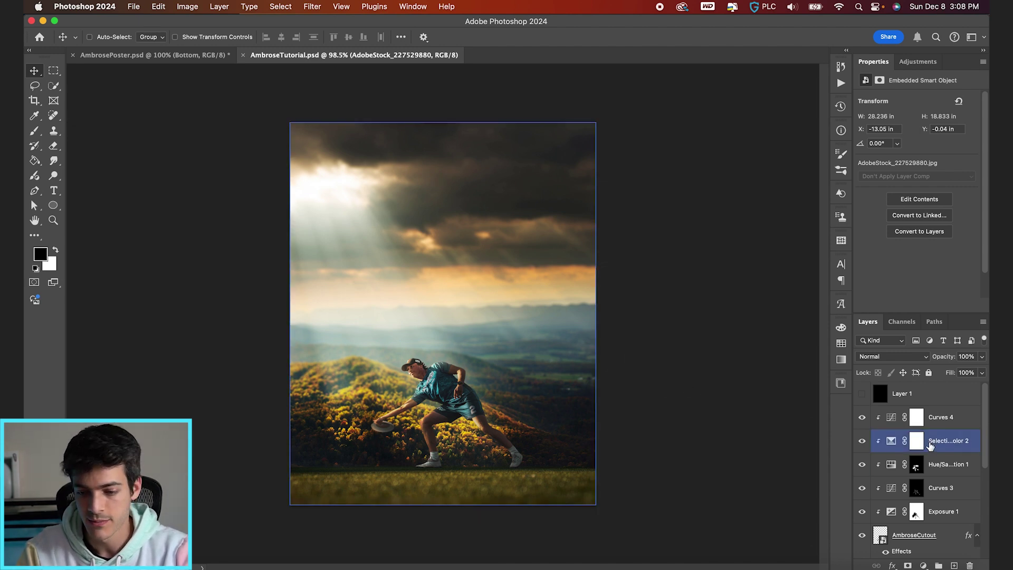
- Add a Curves adjustment layer above Curves 4 with a midtone point and a shadow point at input 62, output 56
click(892, 420)
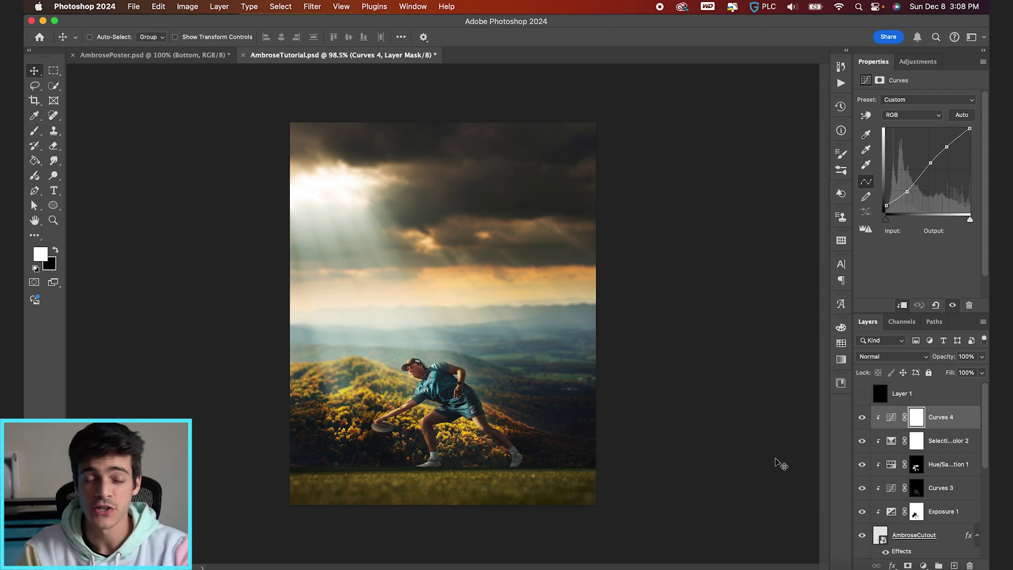
click(924, 566)
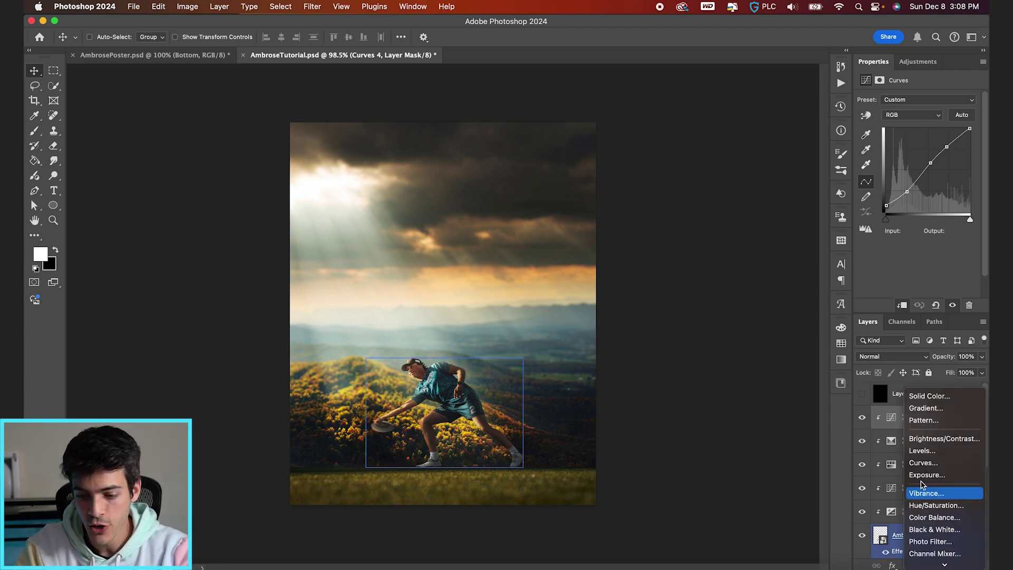
click(929, 459)
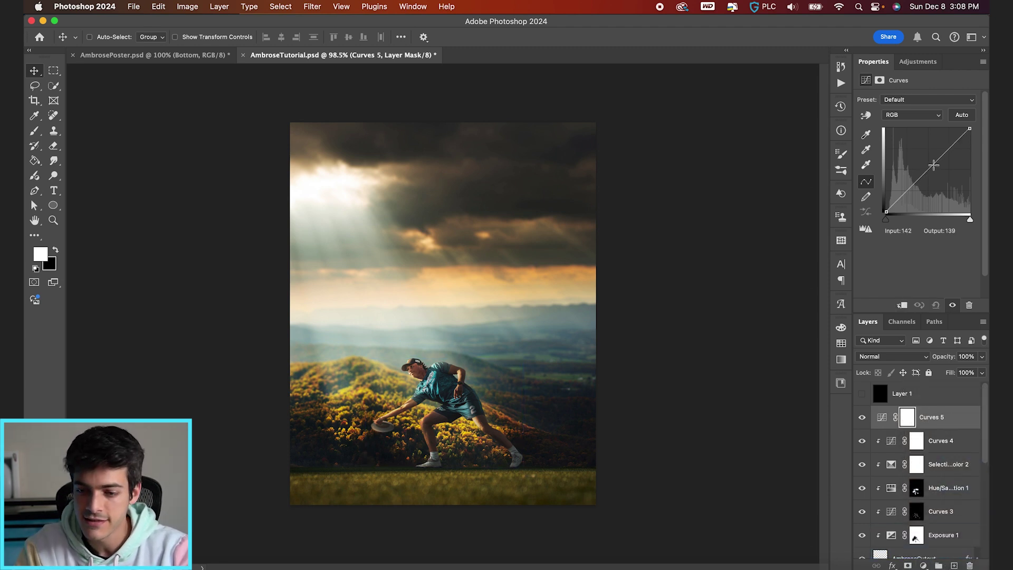
click(927, 169)
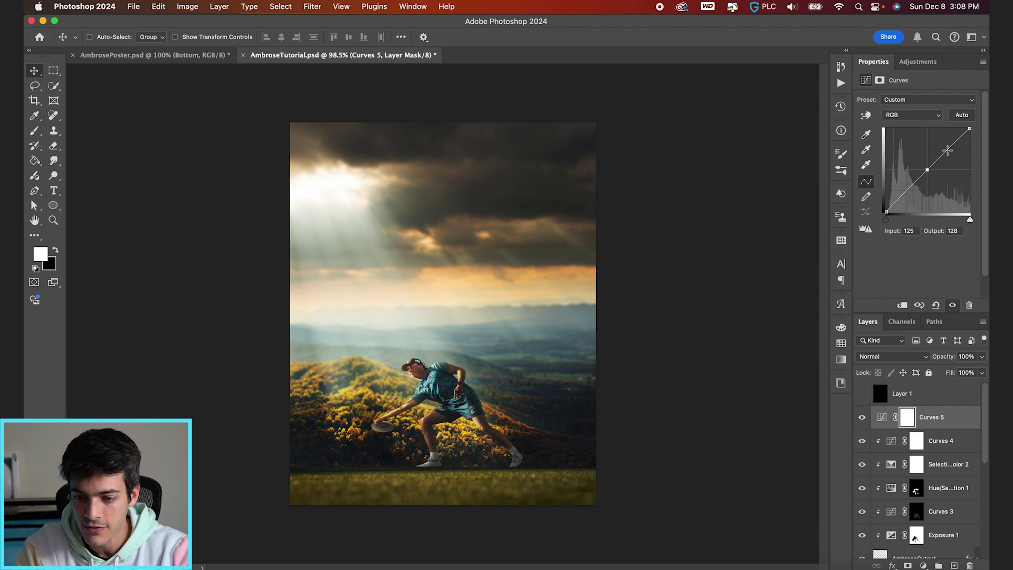
click(907, 191)
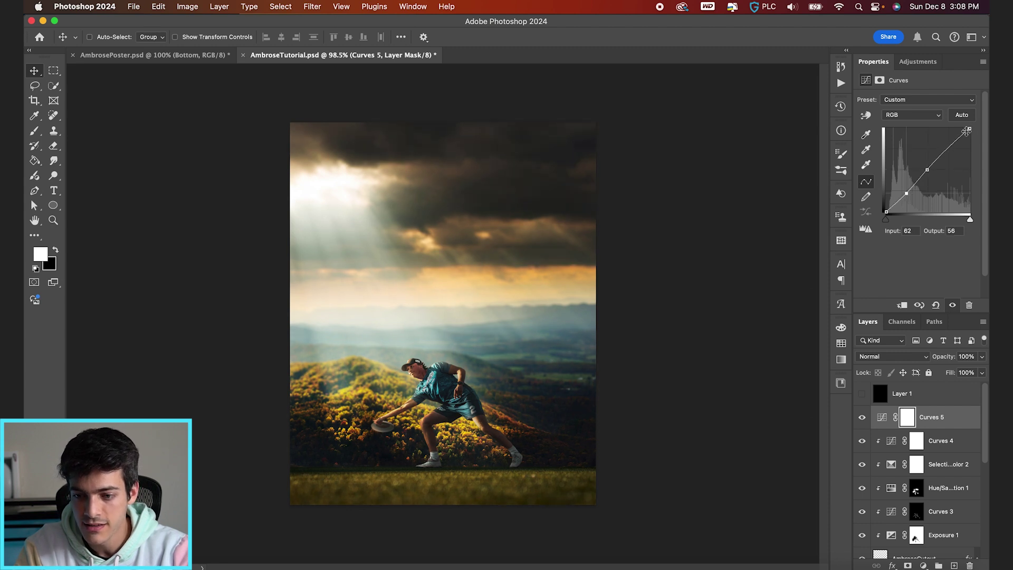
- Lower the Curves 5 white point, move the midtone point to input 150, output 121, and raise the shadow point to output 61
drag(969, 129, 972, 143)
drag(927, 169, 934, 173)
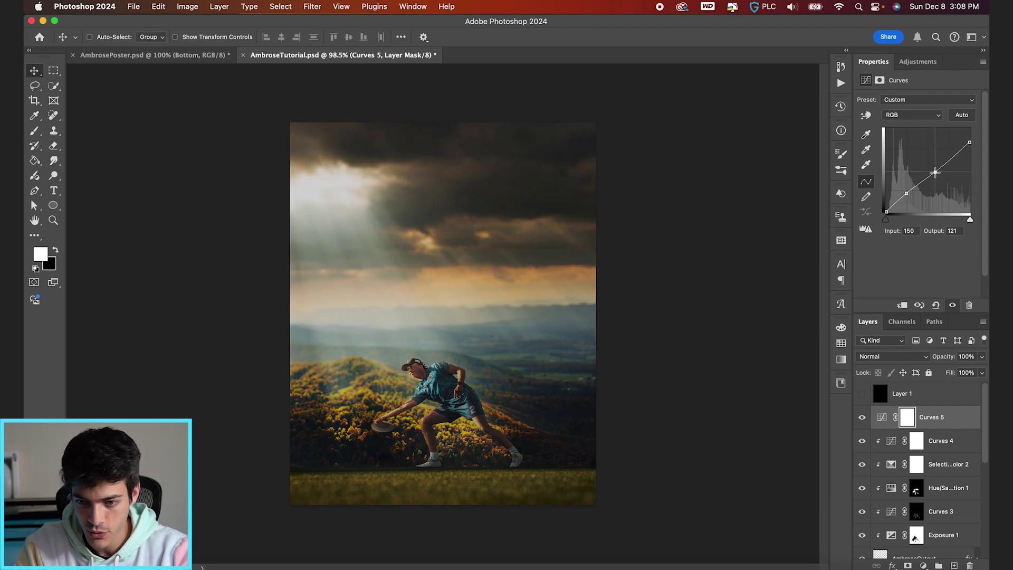
click(907, 192)
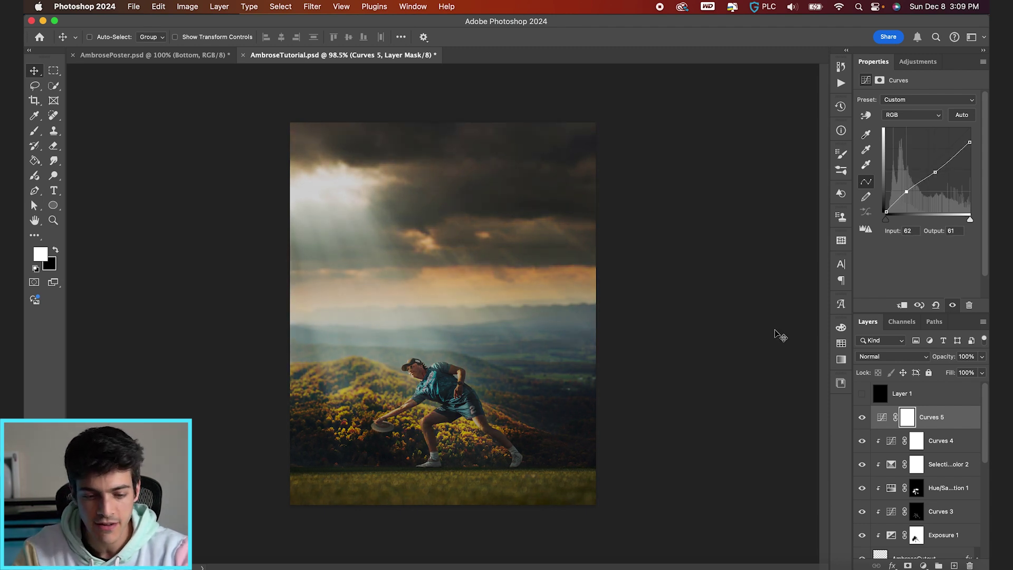
- Raise the Curves 5 black point to output 12, lift the midtone point slightly, and leave the white point at output 213
drag(886, 210, 885, 206)
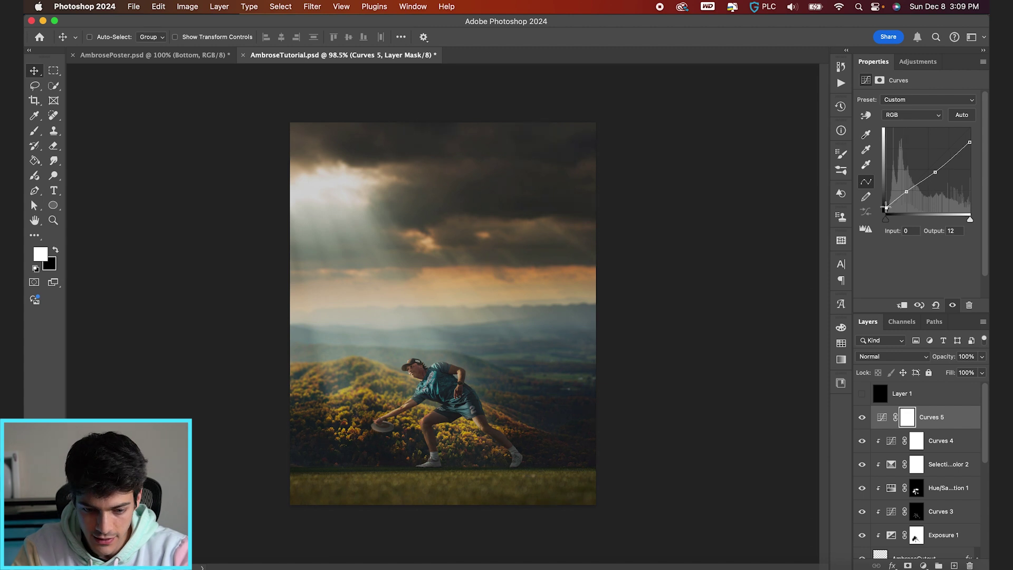
drag(935, 172, 971, 143)
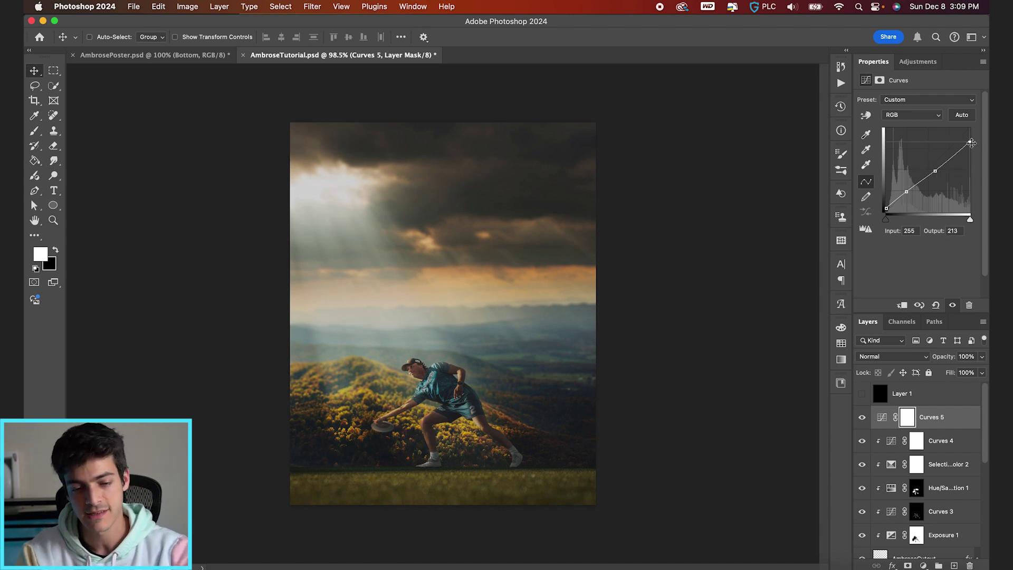
click(882, 417)
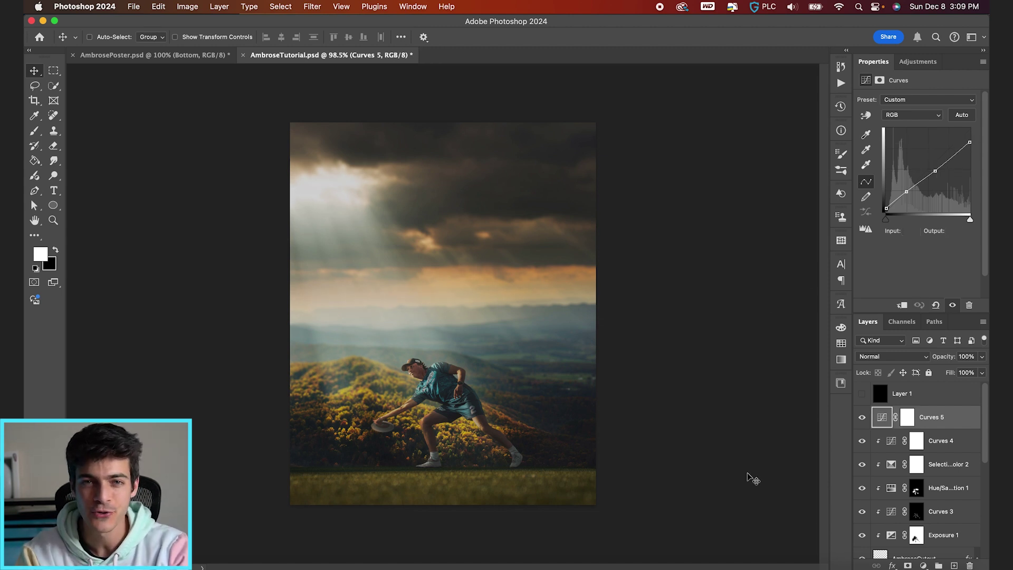
- Create a new layer above Curves 5 and add the athlete's first name in capitals as white Arial Bold text
key(super+shift+alt+n)
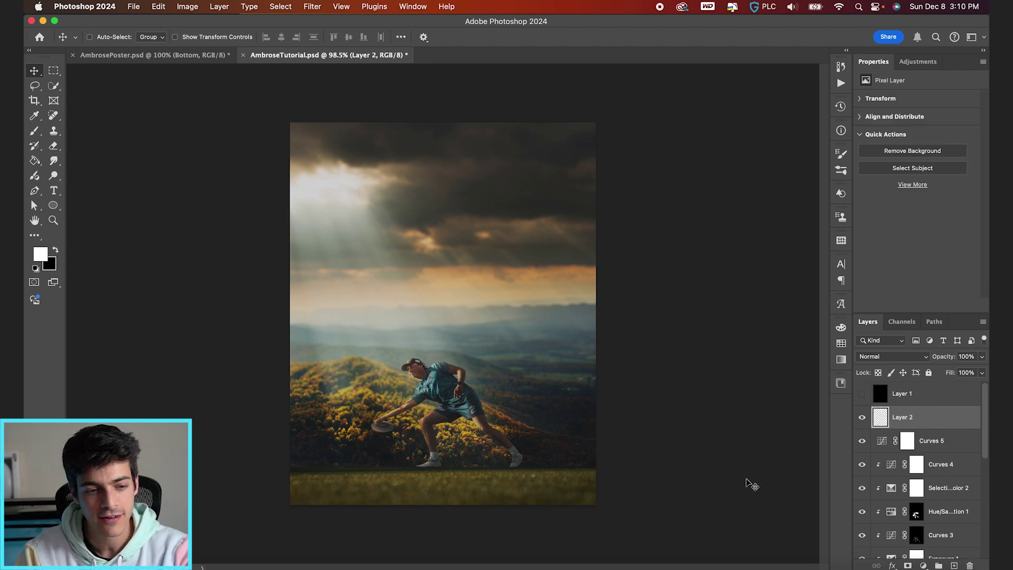
key(t)
click(354, 200)
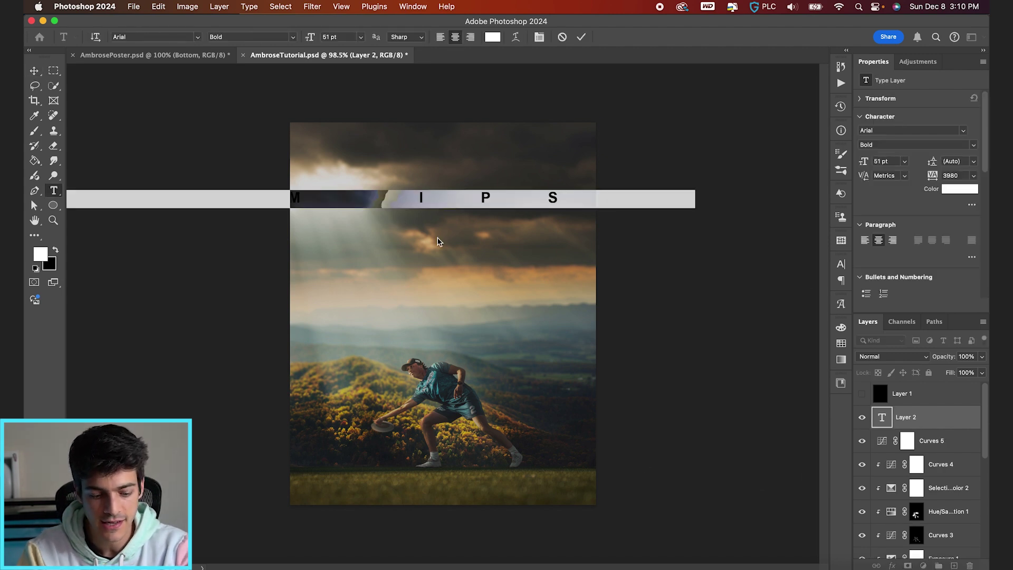
text(LUKAS)
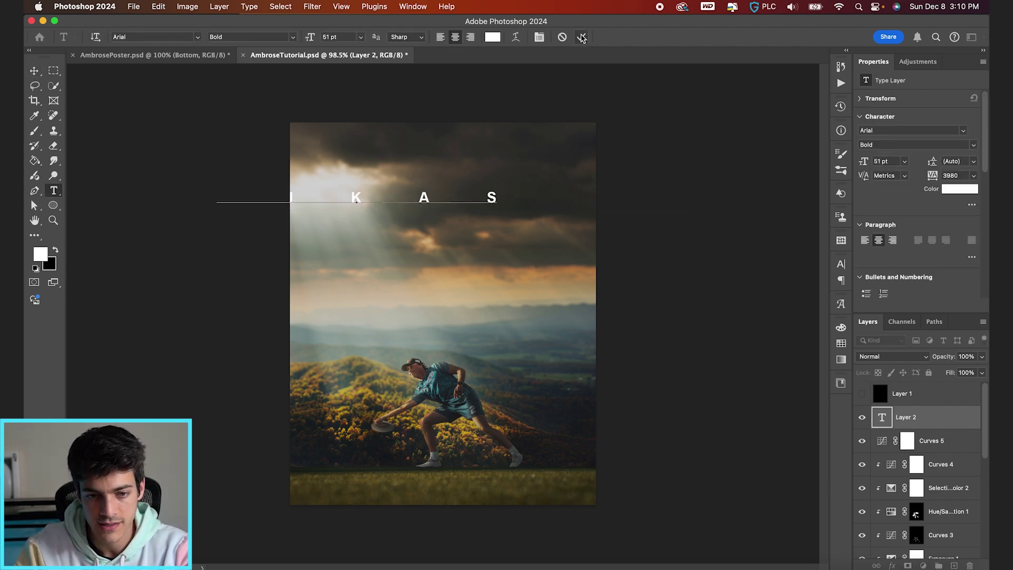
click(581, 37)
- Scale the first-name text down within the poster, move it near the top, and set its font size to 14 pt
key(v)
key(super+t)
drag(498, 191, 524, 165)
key(Return)
key(t)
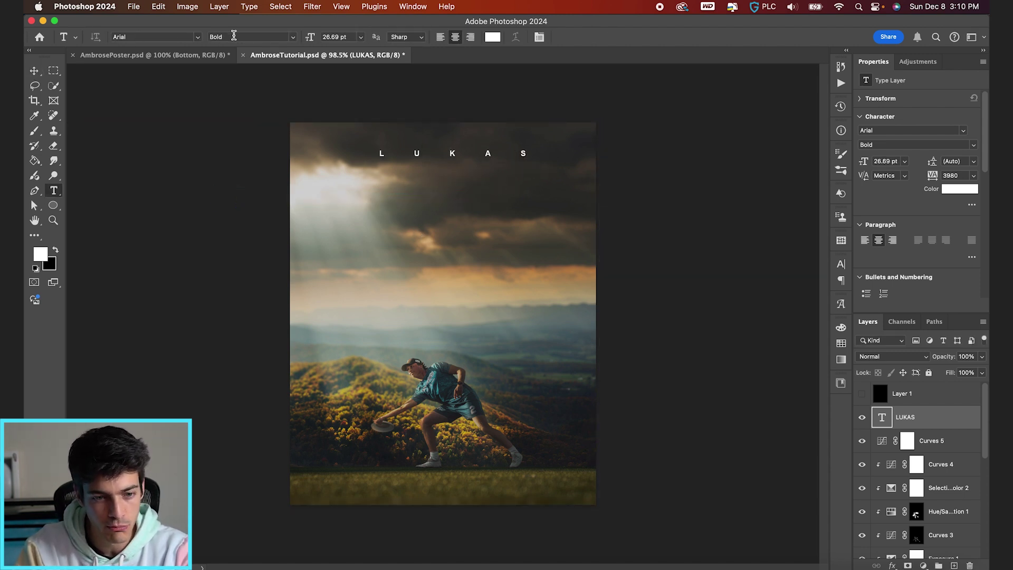
click(332, 39)
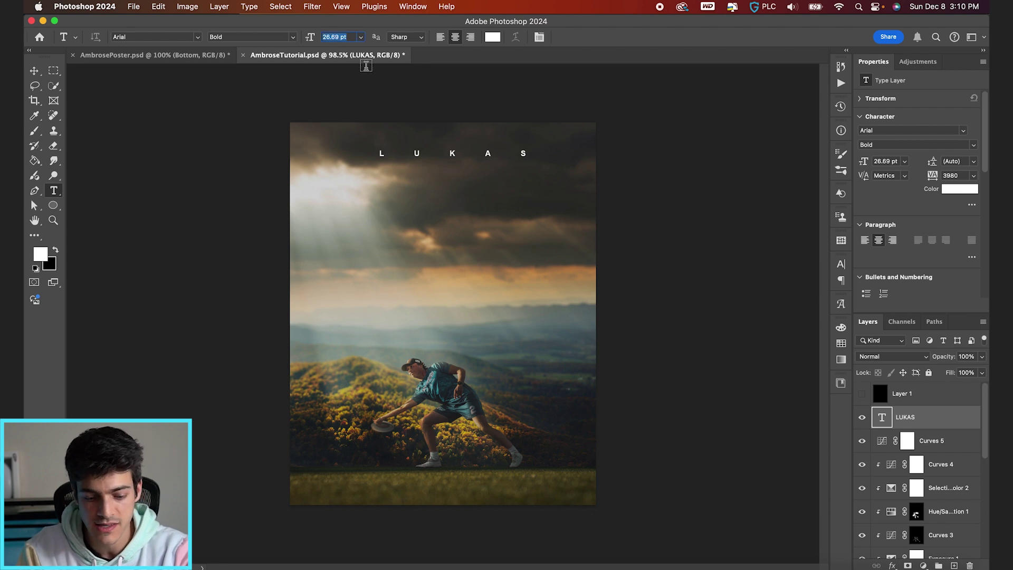
text(14)
key(Return)
- Move the first-name text closer to the top edge using the grid and centre it horizontally on the canvas
key(v)
scroll(476, 186, up, 5)
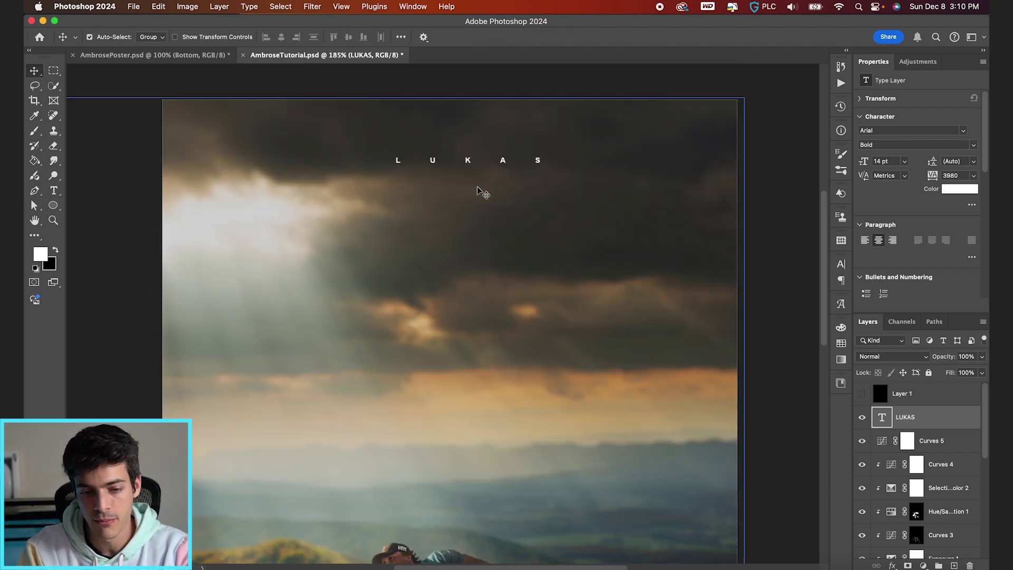
key(super+apostrophe)
drag(489, 191, 466, 174)
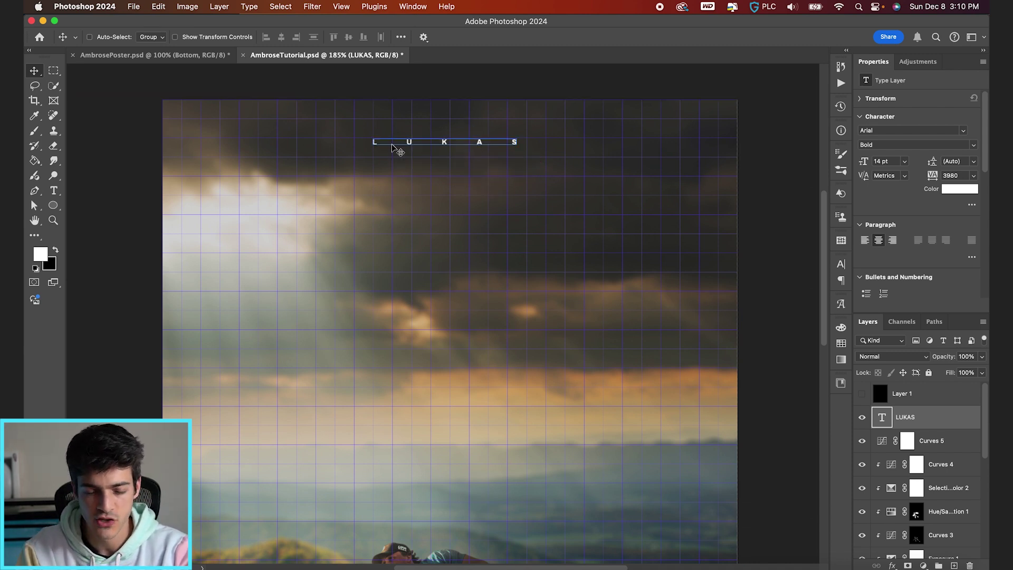
key(super+a)
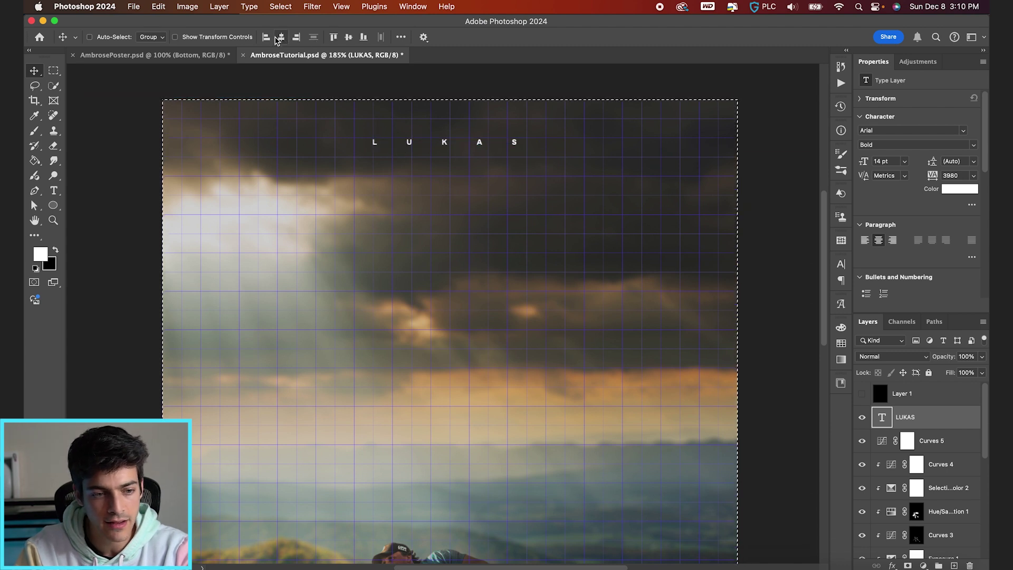
click(296, 37)
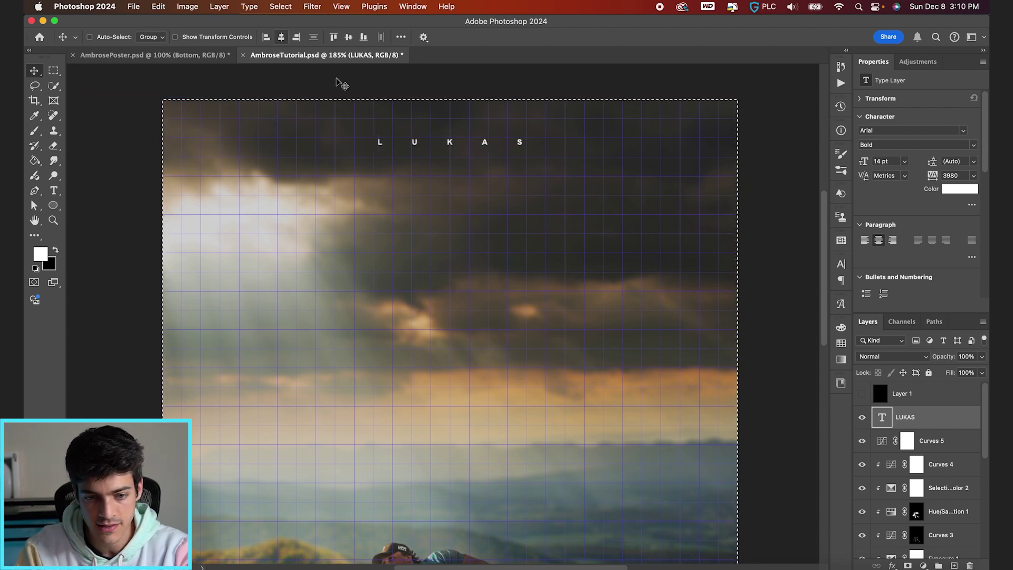
key(super+apostrophe)
key(super+d)
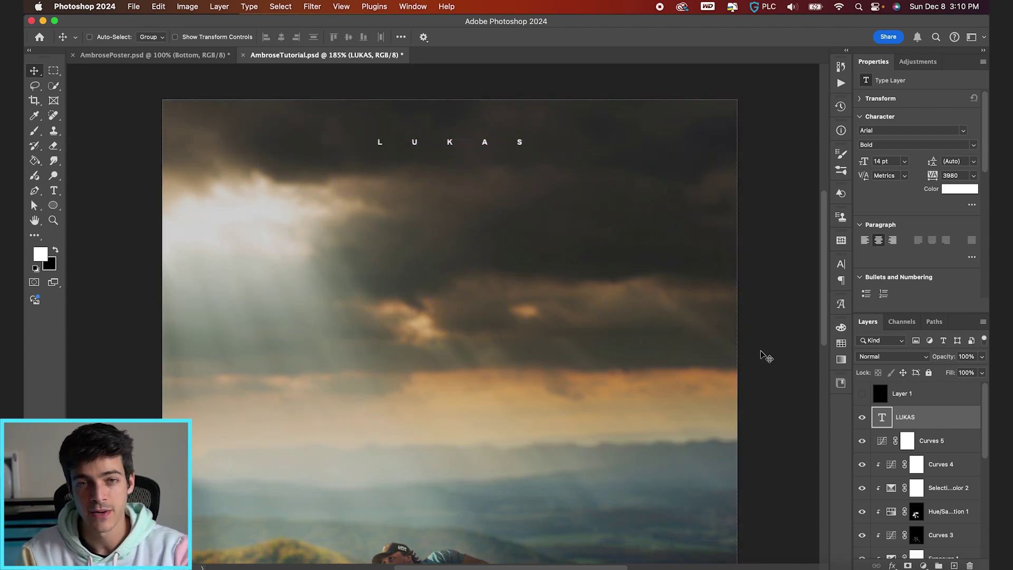
- Duplicate the first-name text layer, move the copy below the original, and replace its text with the athlete's last name
key(super+j)
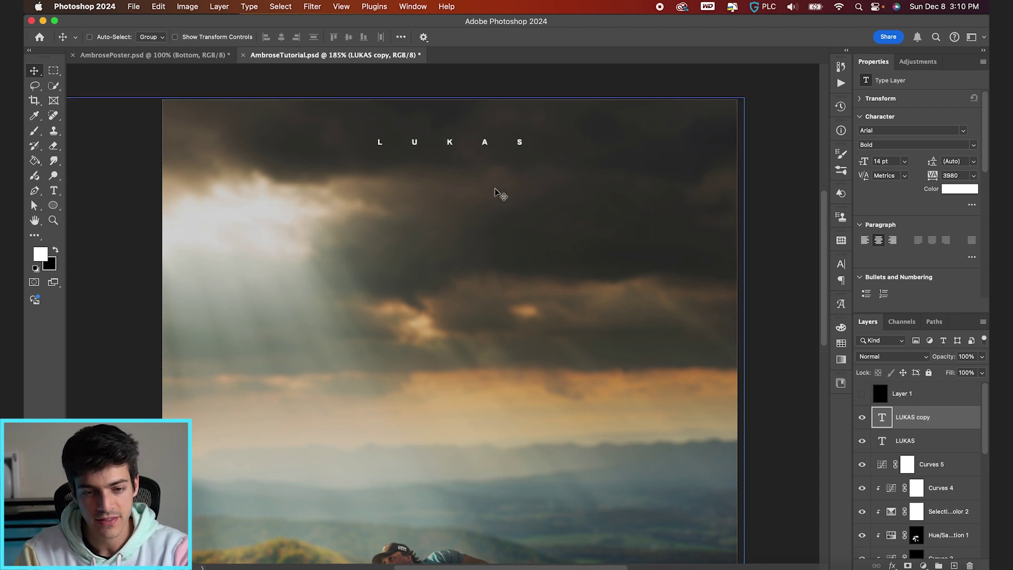
drag(480, 143, 483, 194)
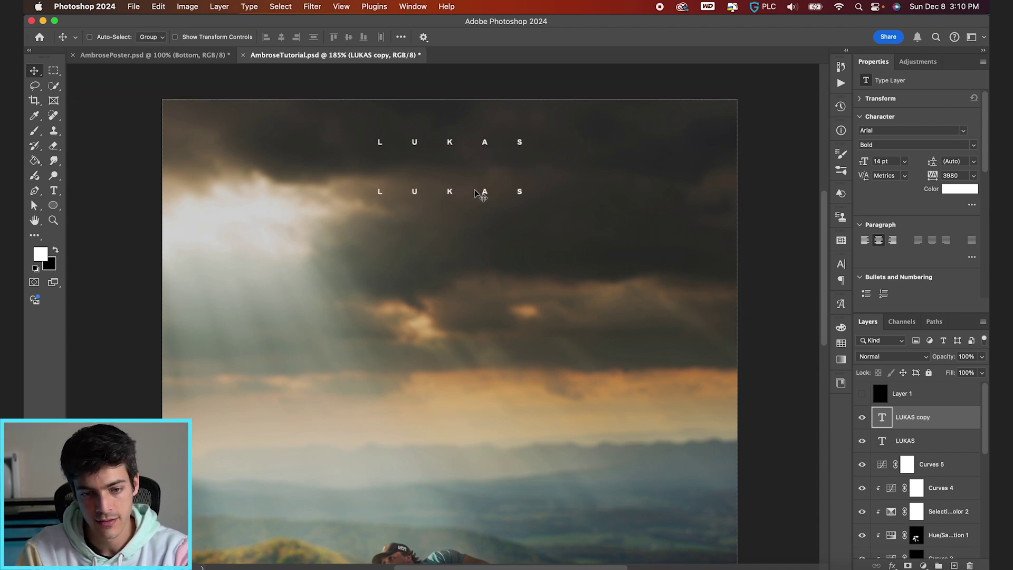
double_click(485, 193)
key(super+a)
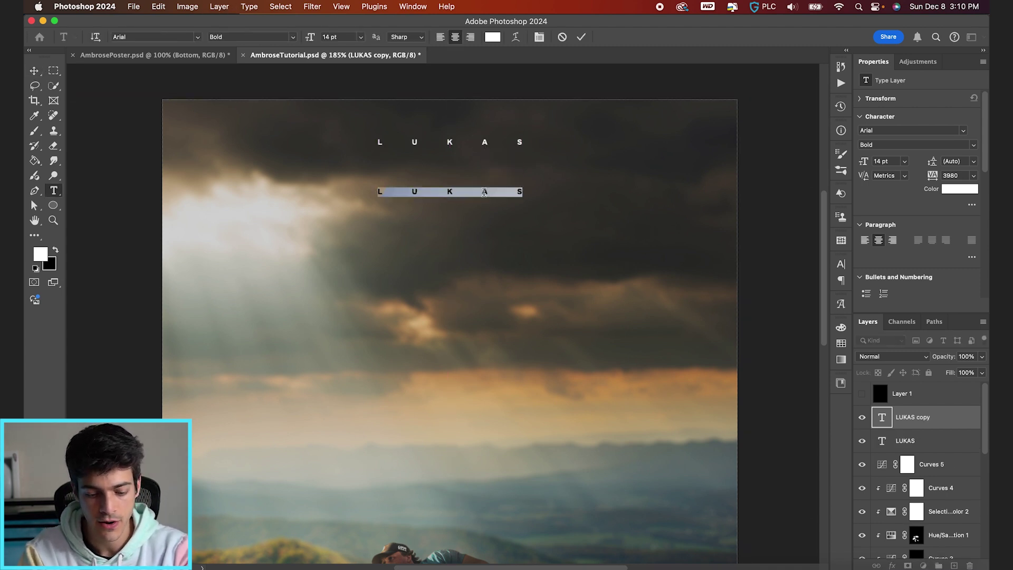
text(AMBROSE)
- Change the last-name text to the Fleur Display font and turn off All Caps
key(super+a)
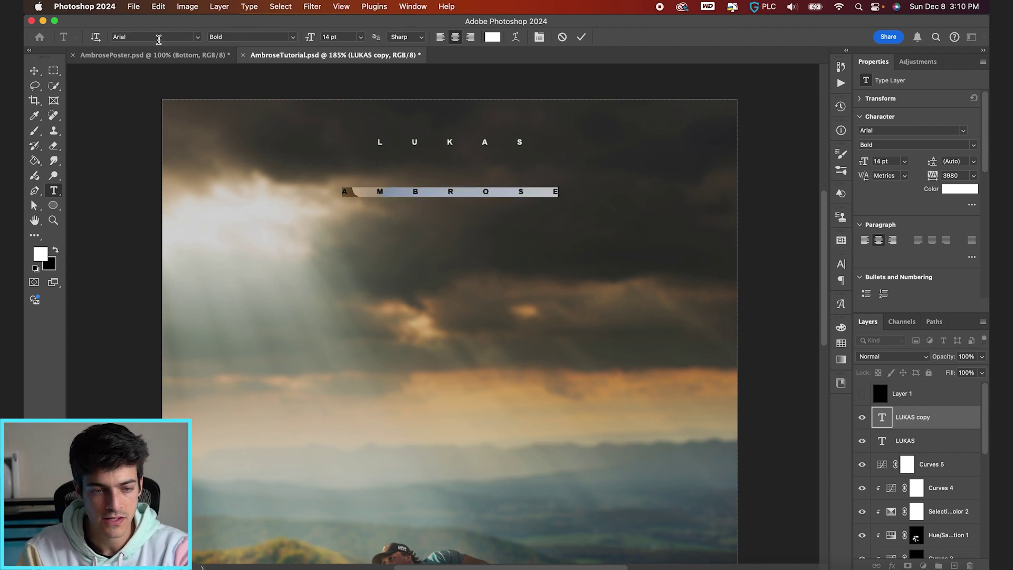
text(Fleur)
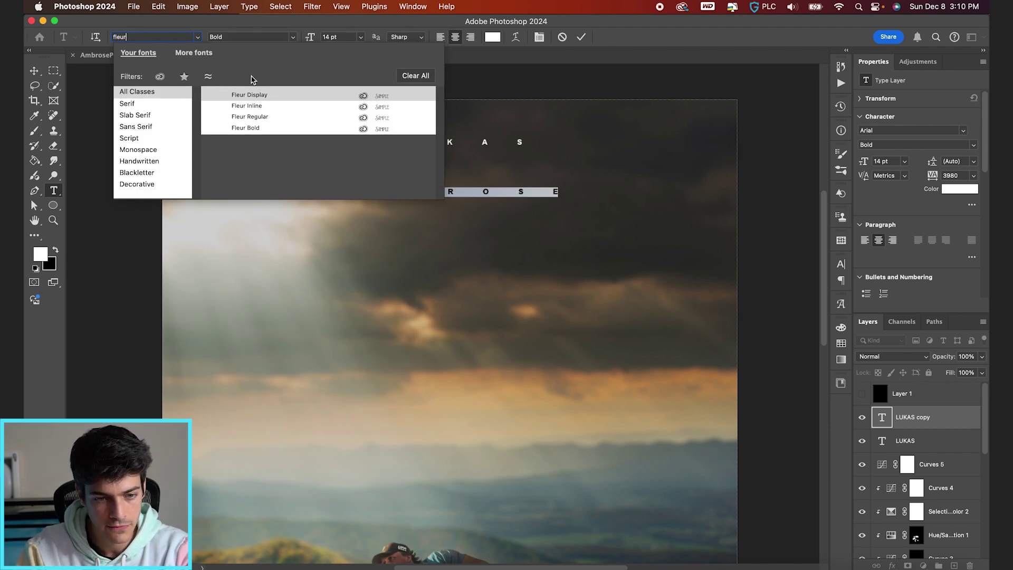
click(257, 97)
click(539, 37)
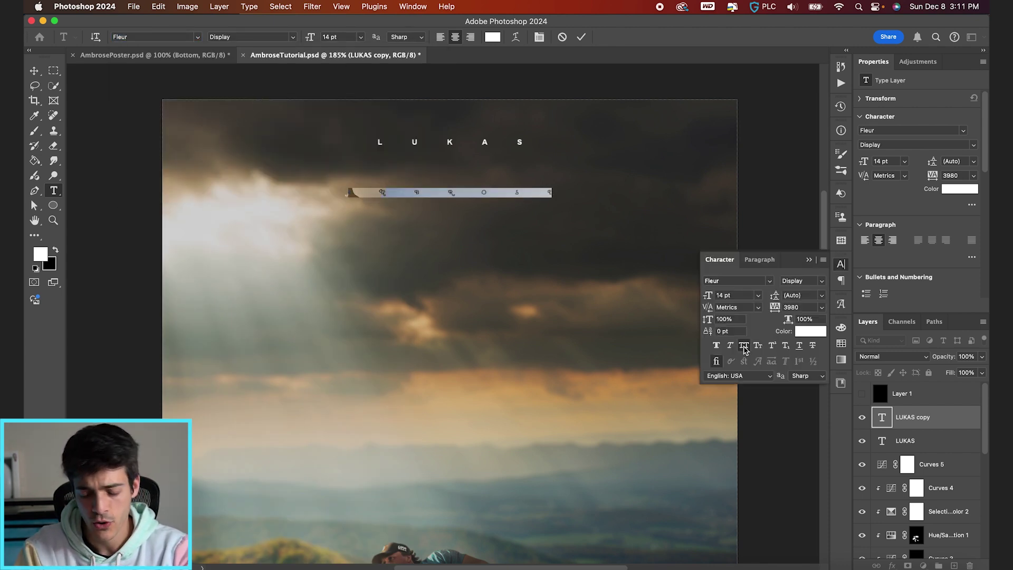
click(743, 345)
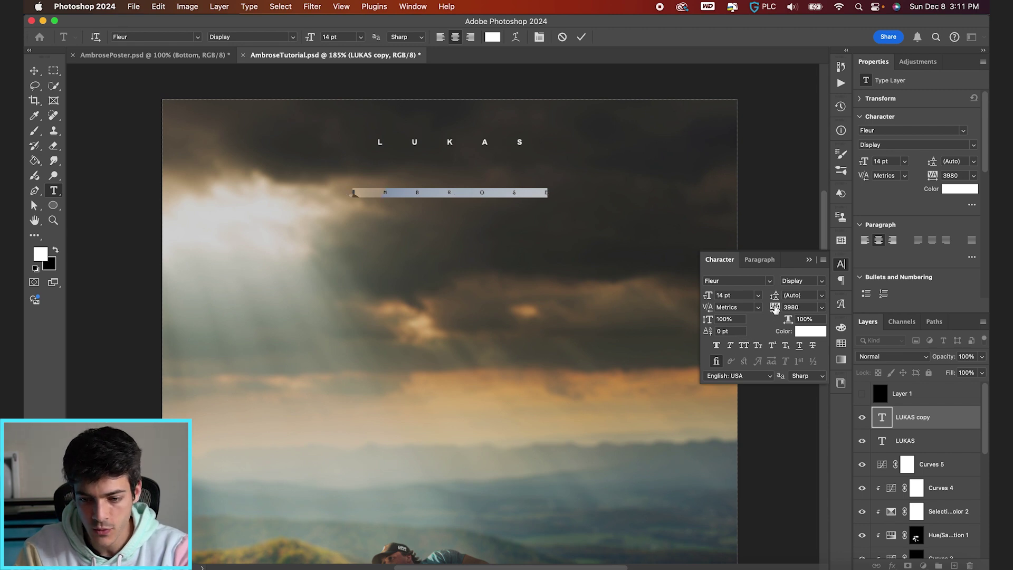
- Set the last-name text's tracking to 0 and its font size to 358 pt
drag(775, 309, 760, 309)
double_click(793, 307)
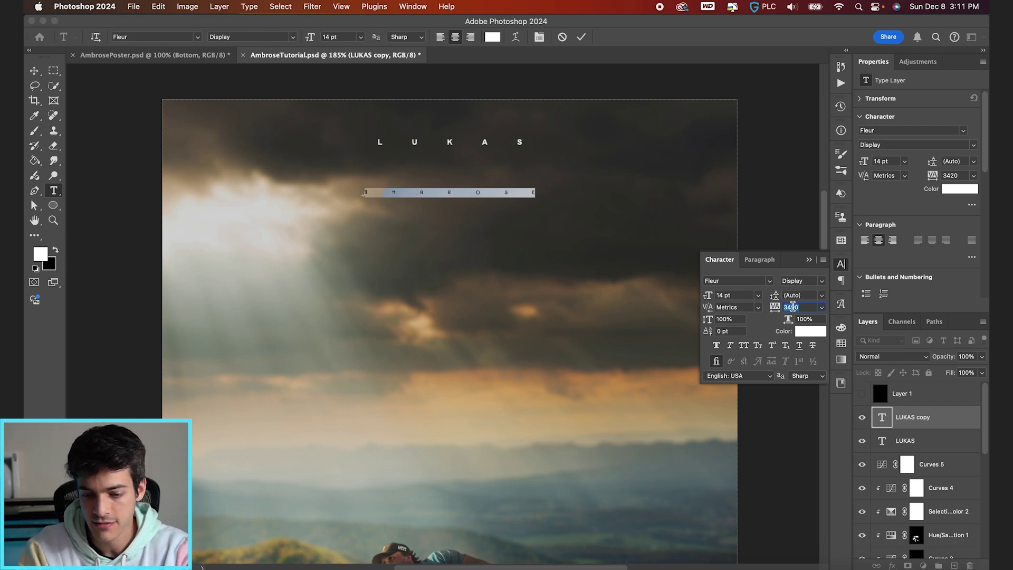
text(0)
key(Return)
drag(710, 296, 775, 294)
click(581, 38)
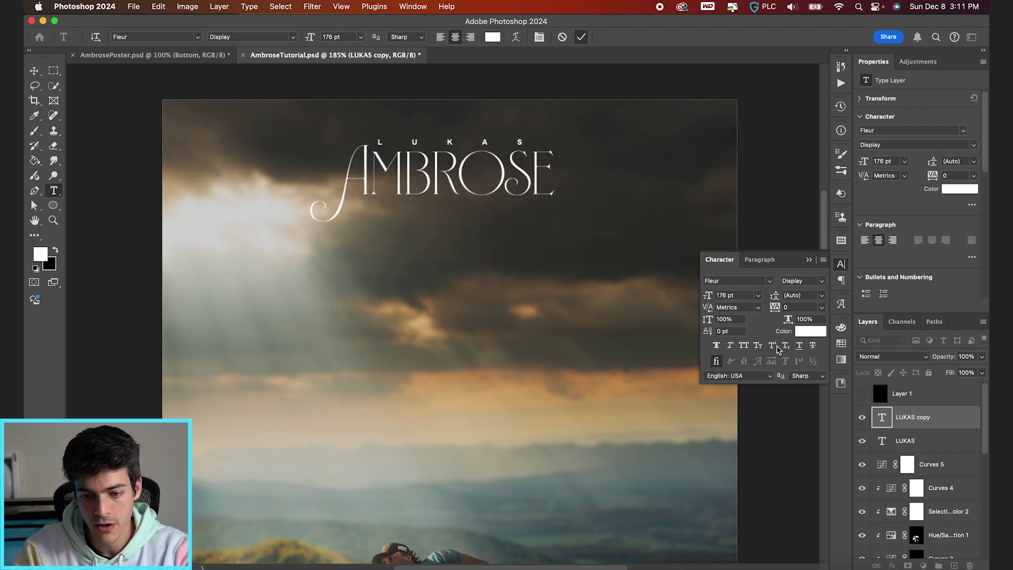
click(708, 296)
text(358)
key(Return)
- Move the last-name text down beneath the first name and centre it horizontally on the canvas
key(v)
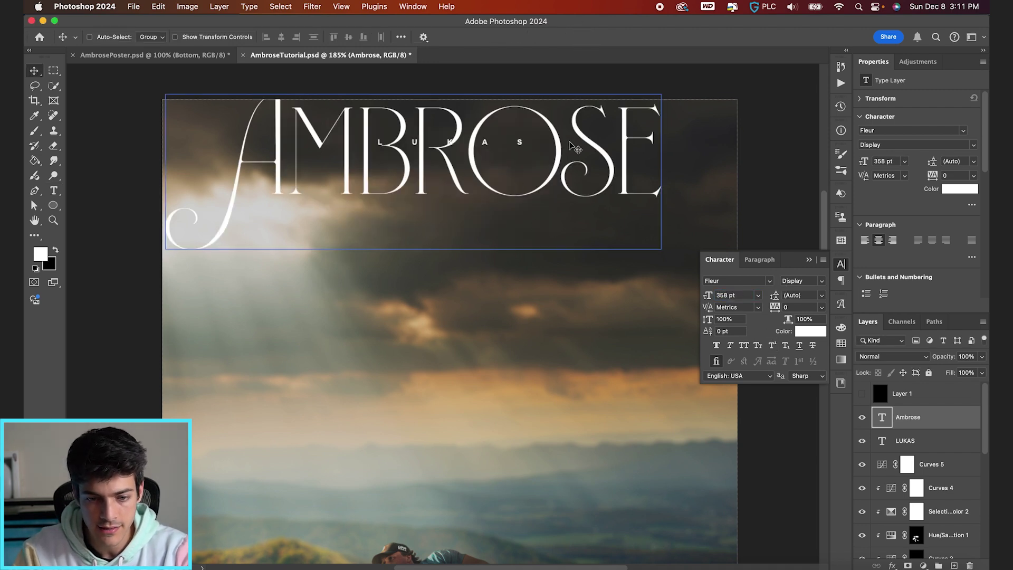
drag(609, 269, 608, 330)
key(super+a)
click(281, 37)
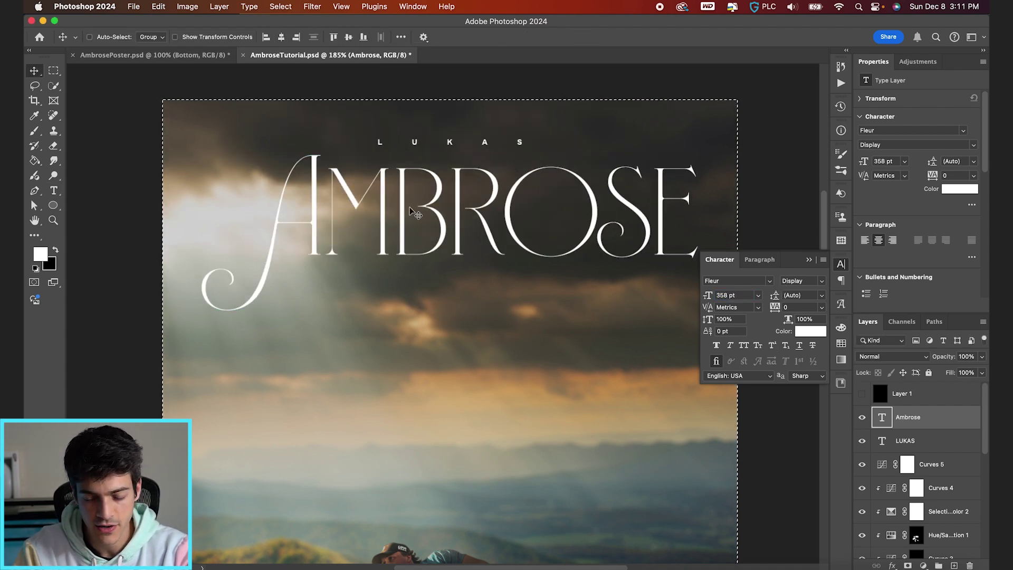
key(super+d)
- Using the grid as a guide, scale the last-name text up slightly to 359.83 pt
key(super+apostrophe)
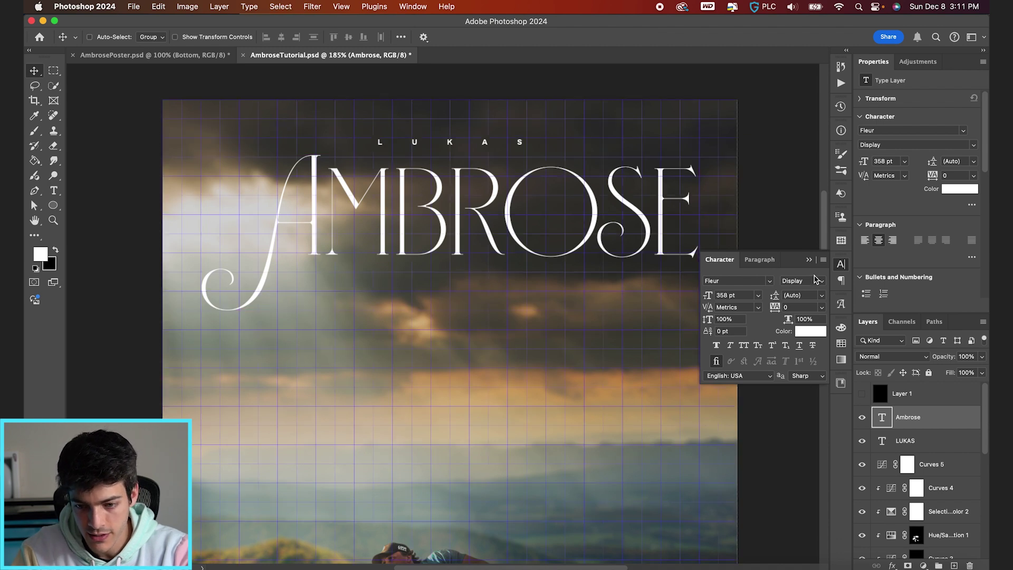
click(808, 261)
key(super+t)
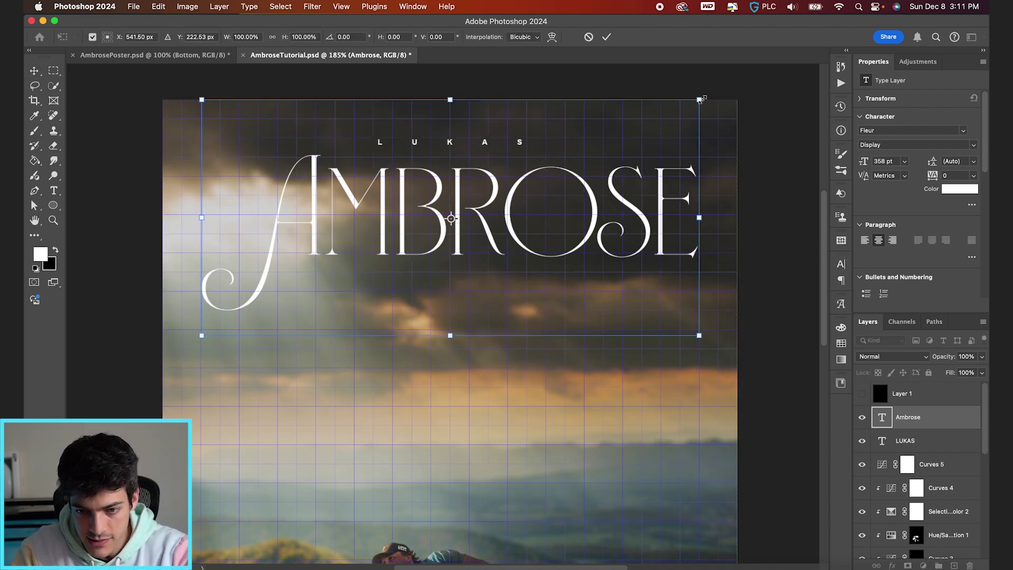
drag(705, 97, 702, 99)
key(Return)
key(super+0)
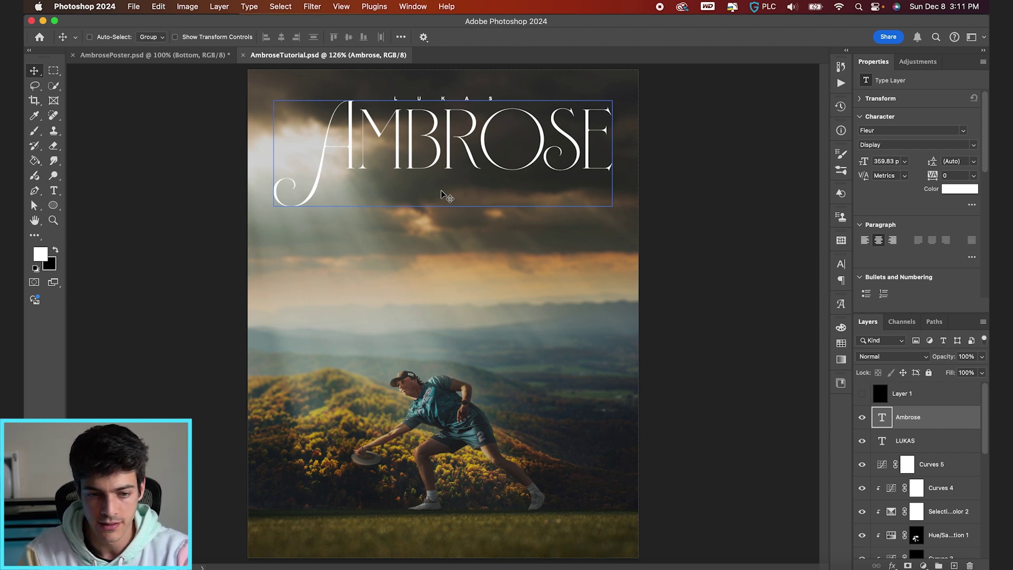
- Nudge the last-name text slightly left to balance it visually, checking its side margins against the grid
key(shift+Left)
key(shift+Left)
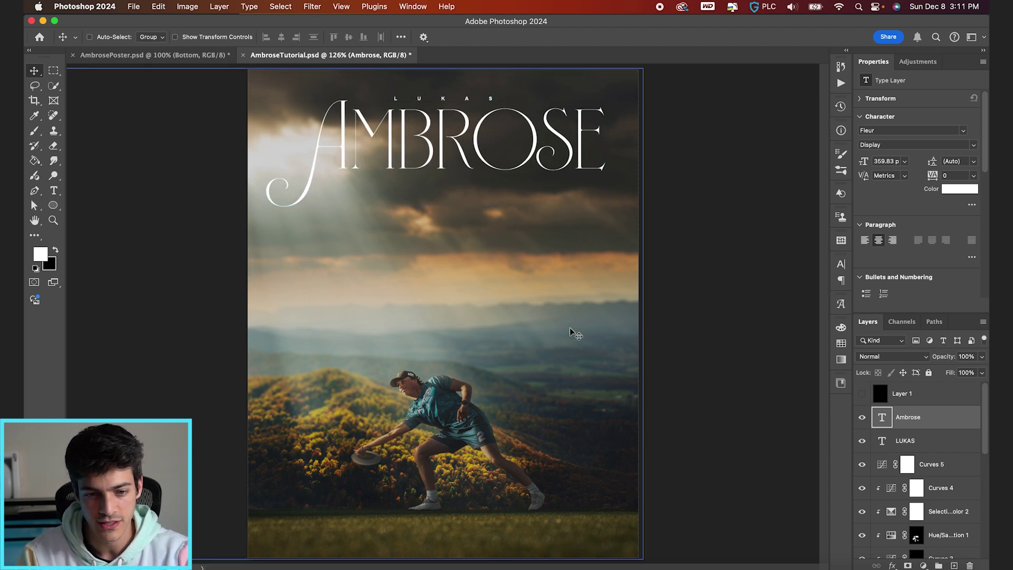
key(Left)
key(Left)
key(Left)
key(Left)
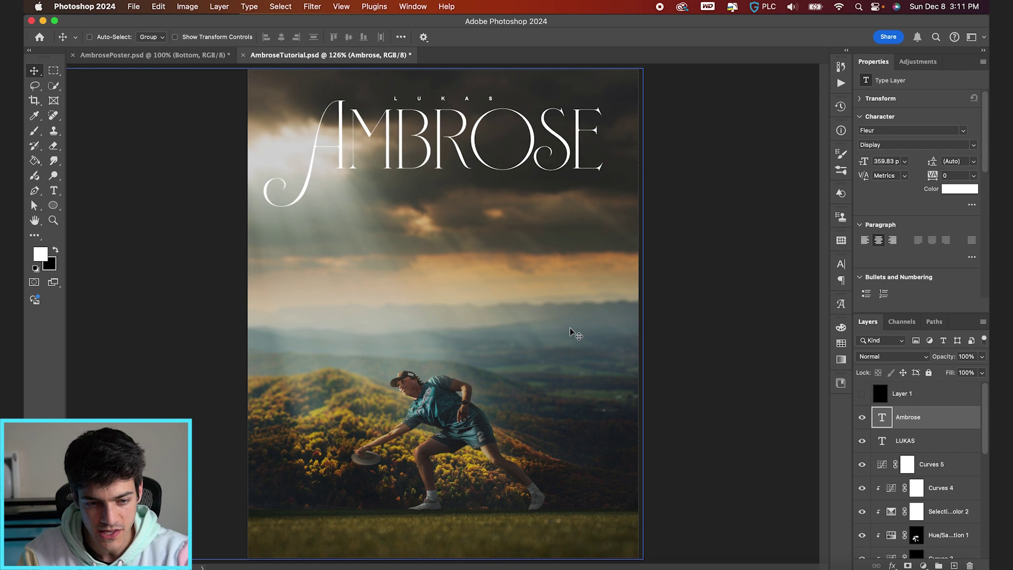
key(super+apostrophe)
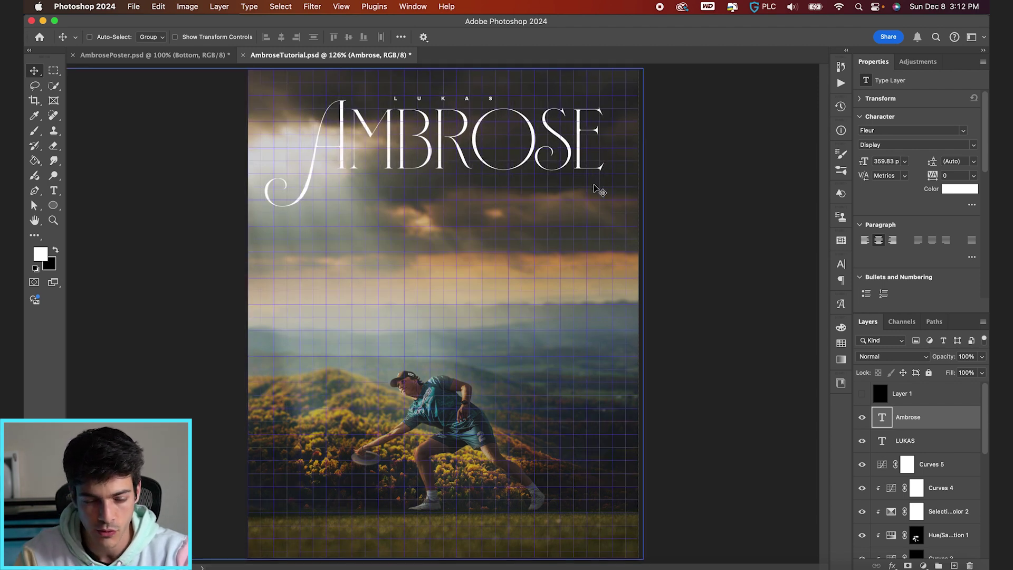
key(super+apostrophe)
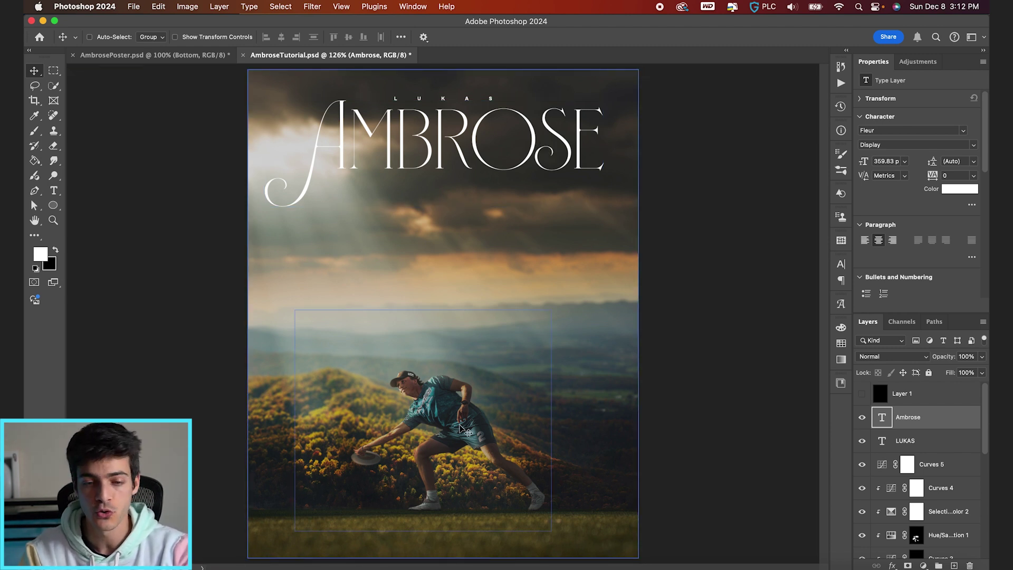
- Duplicate the last-name text layer, move the copy to the middle of the poster, and replace its text with 2
key(super+j)
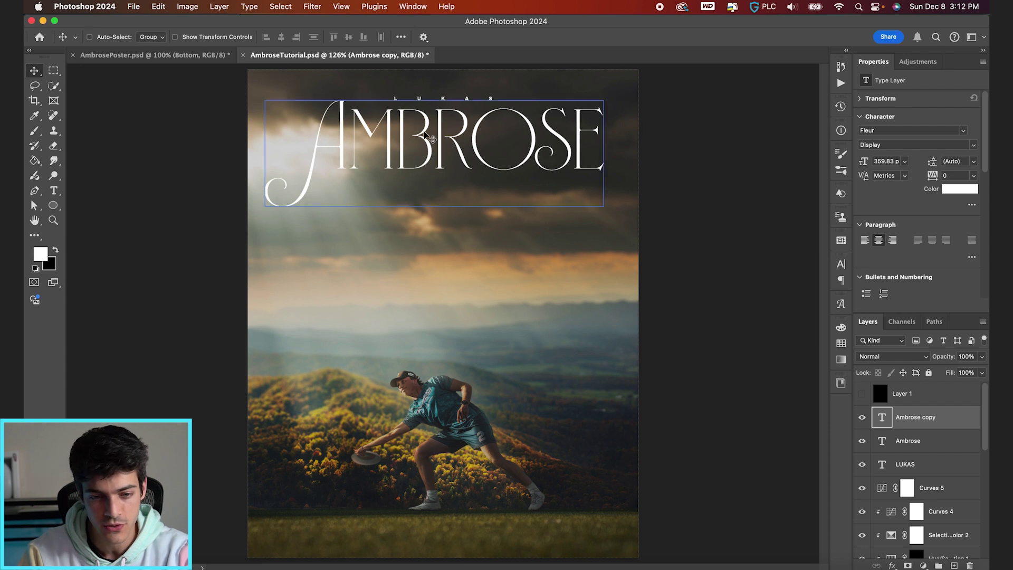
drag(448, 134, 449, 310)
key(t)
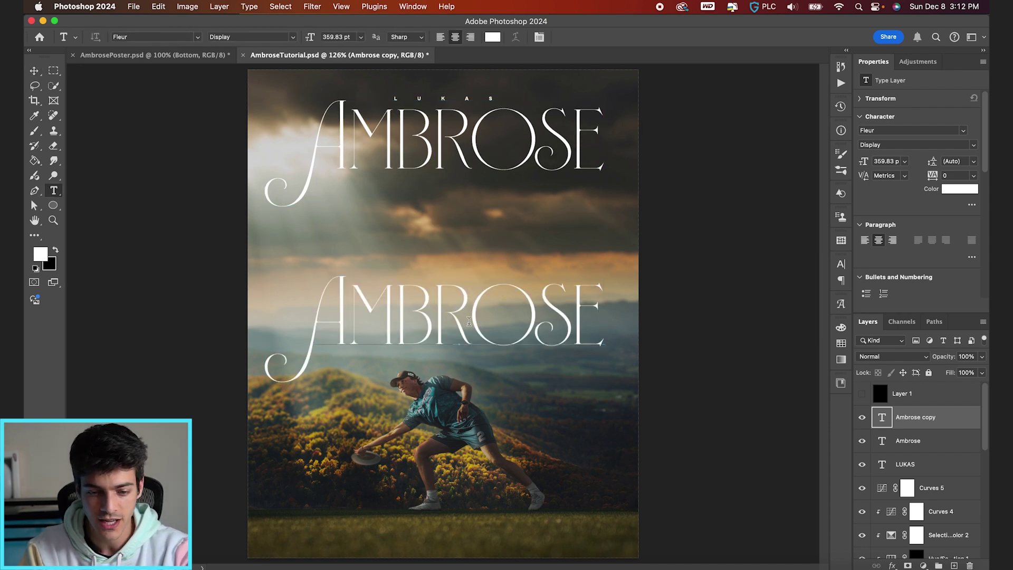
click(469, 320)
key(super+a)
text(2)
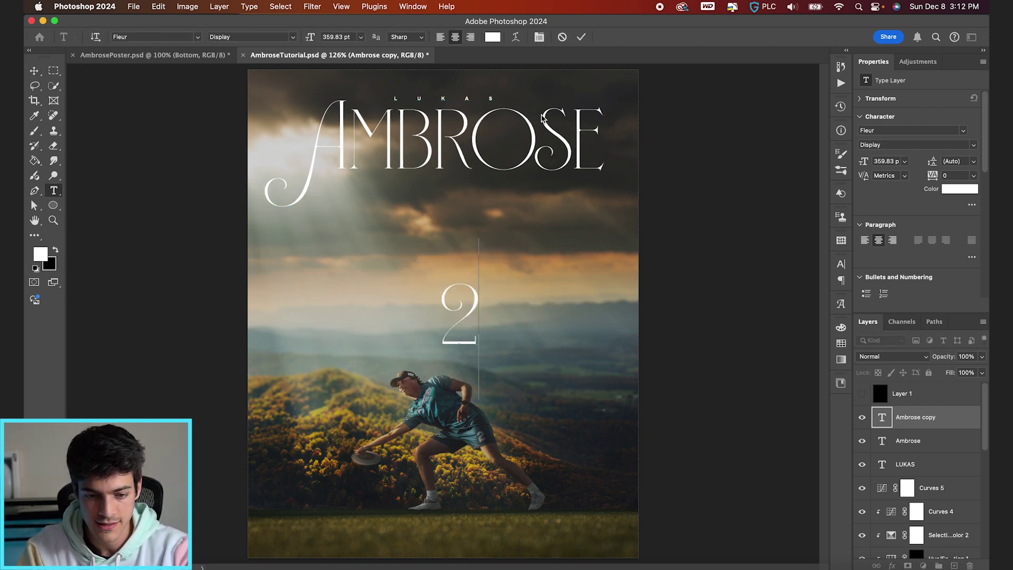
click(582, 37)
- Place the number 2 inside the letter O of the last name and scale it down to 332.72 pt
key(v)
scroll(506, 258, up, 5)
drag(469, 449, 539, 151)
key(super+t)
drag(548, 335, 543, 317)
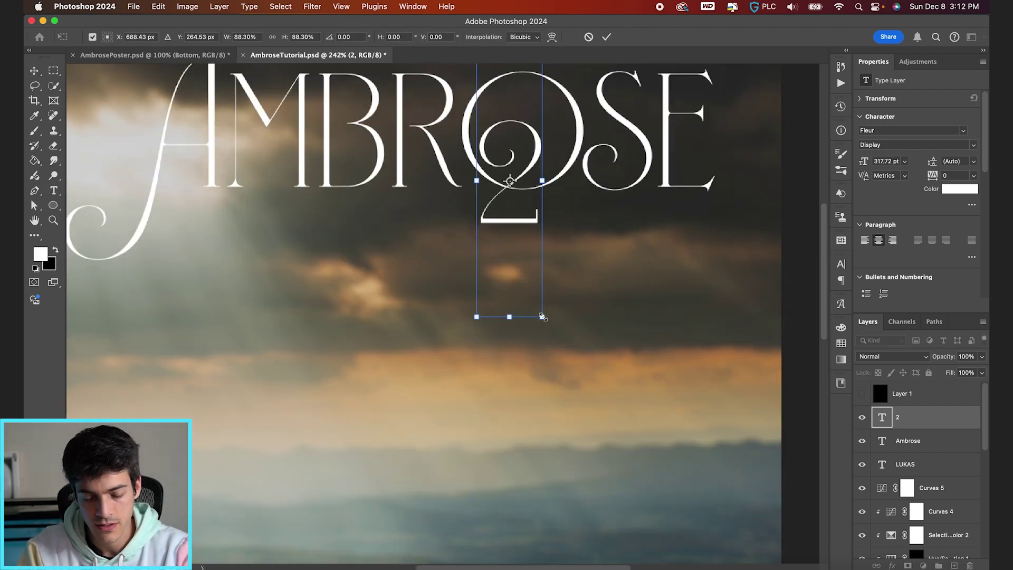
key(Return)
drag(549, 278, 561, 232)
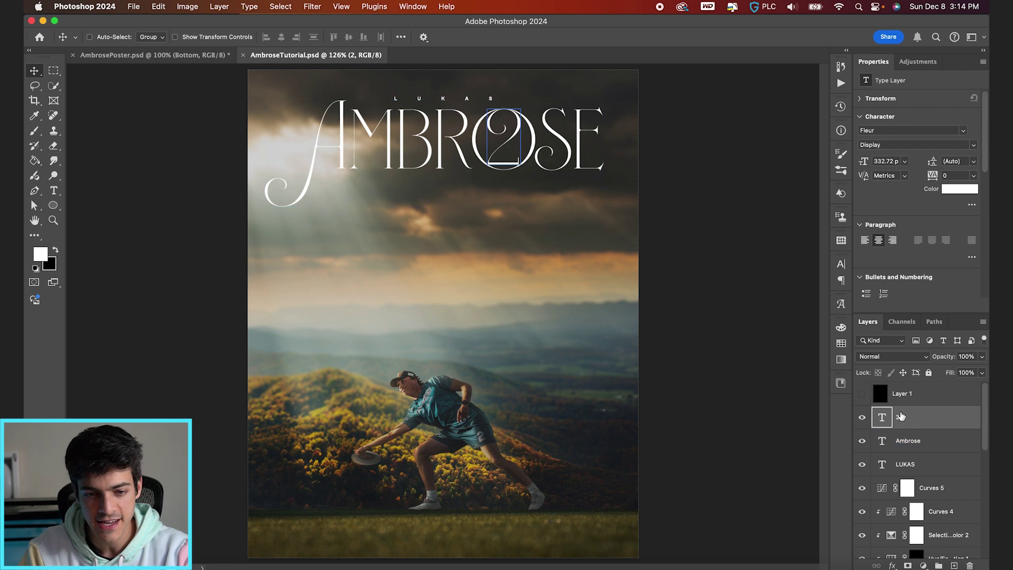
- Duplicate the number and last-name layers beneath the originals and convert the copies into one smart object
click(910, 449)
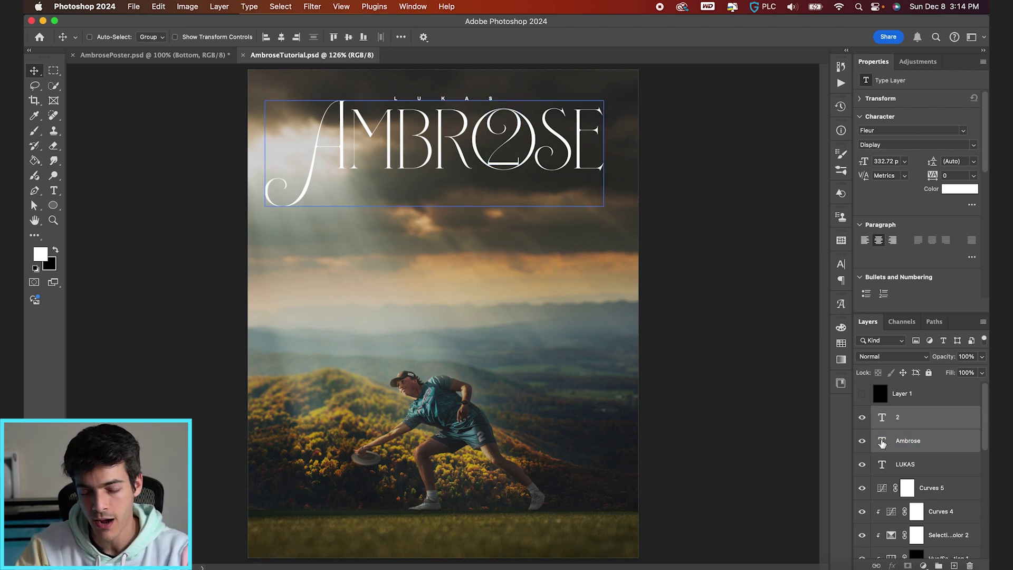
alt+drag(881, 443, 896, 458)
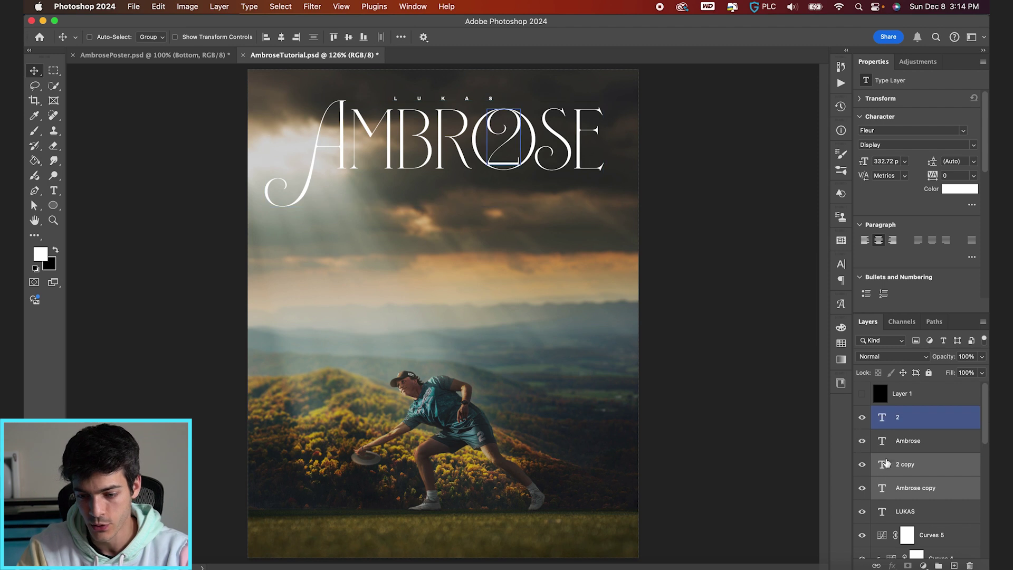
click(313, 6)
click(369, 47)
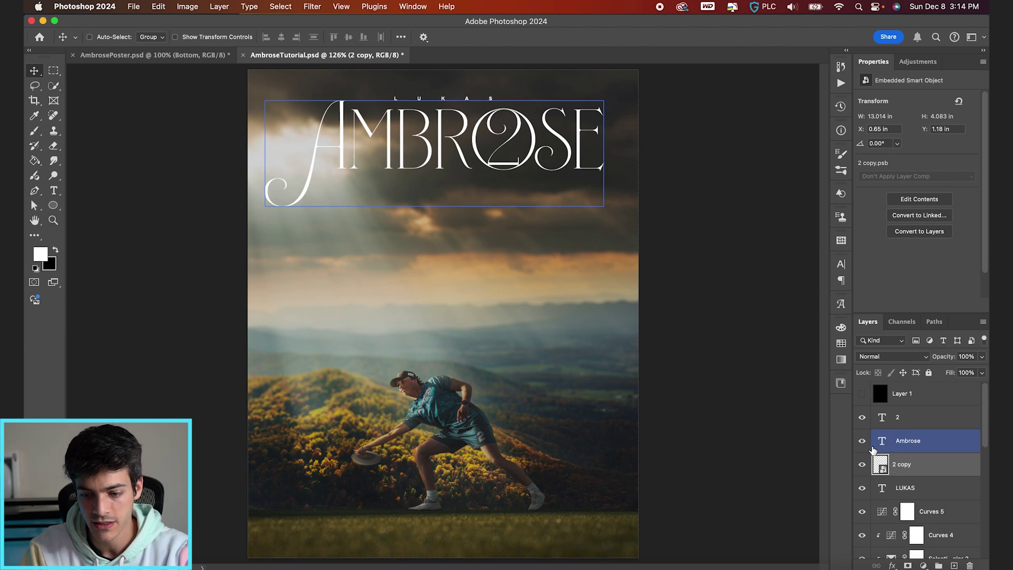
- Start a Motion Blur filter on the smart object holding the copied last name and number
click(313, 6)
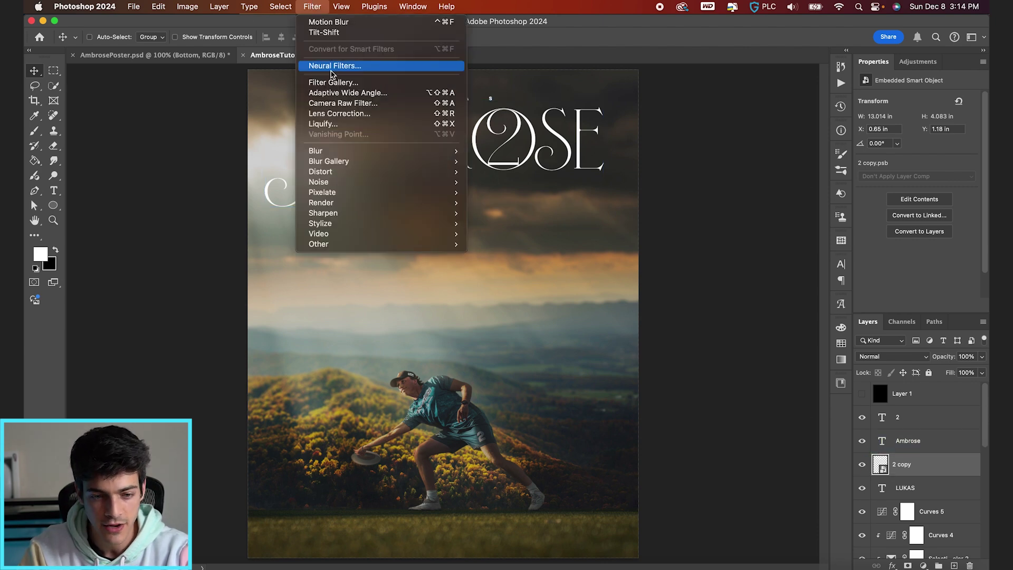
mouse_move(341, 153)
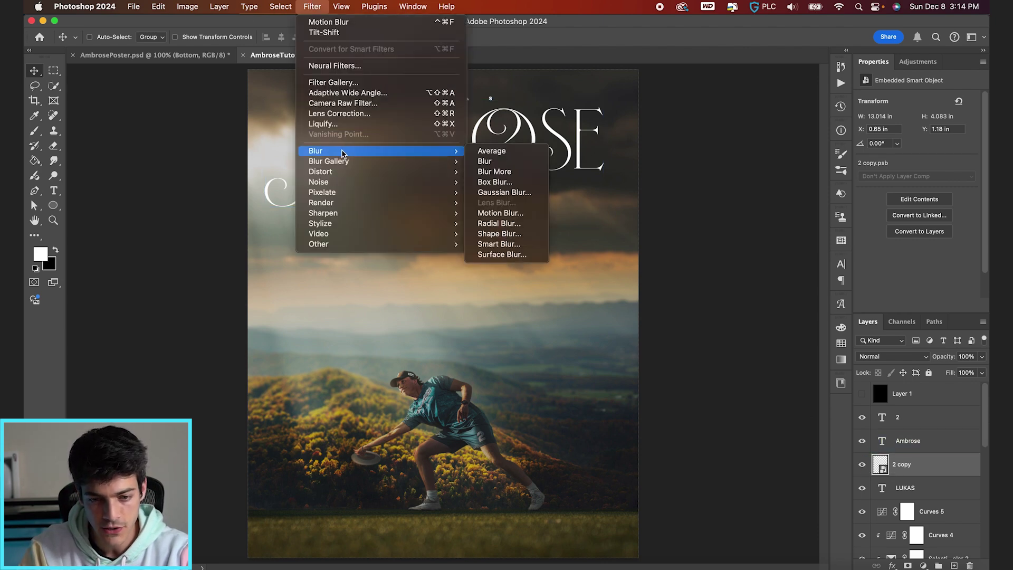
click(485, 214)
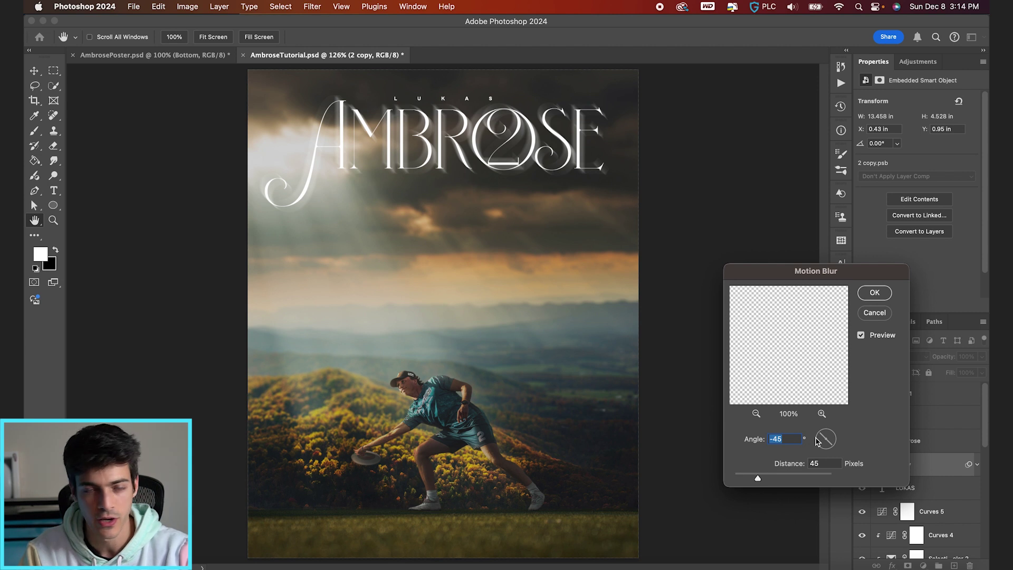
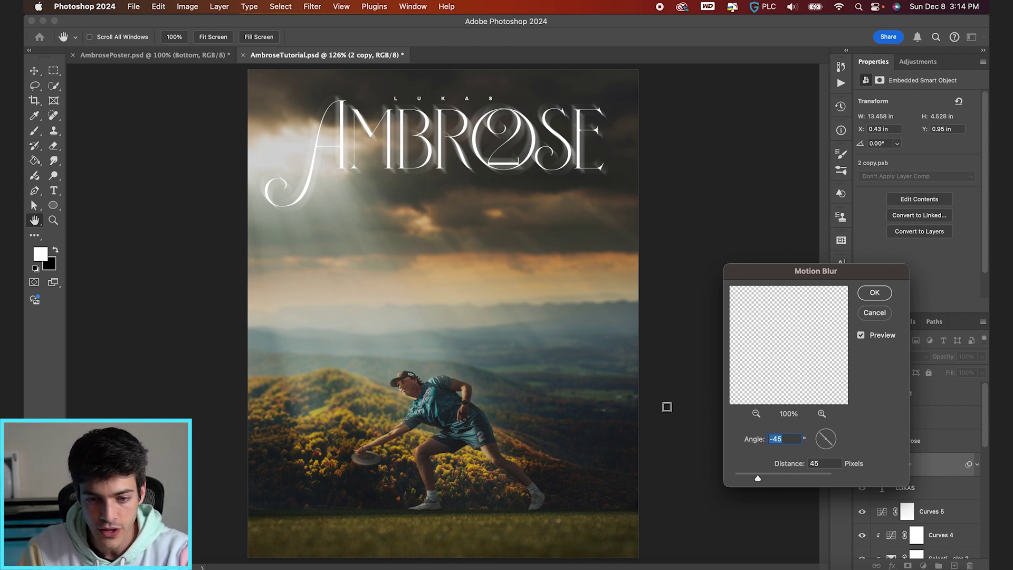
- Apply the Motion Blur to the smart object at an angle of -45° and a distance of 45 pixels
key(Return)
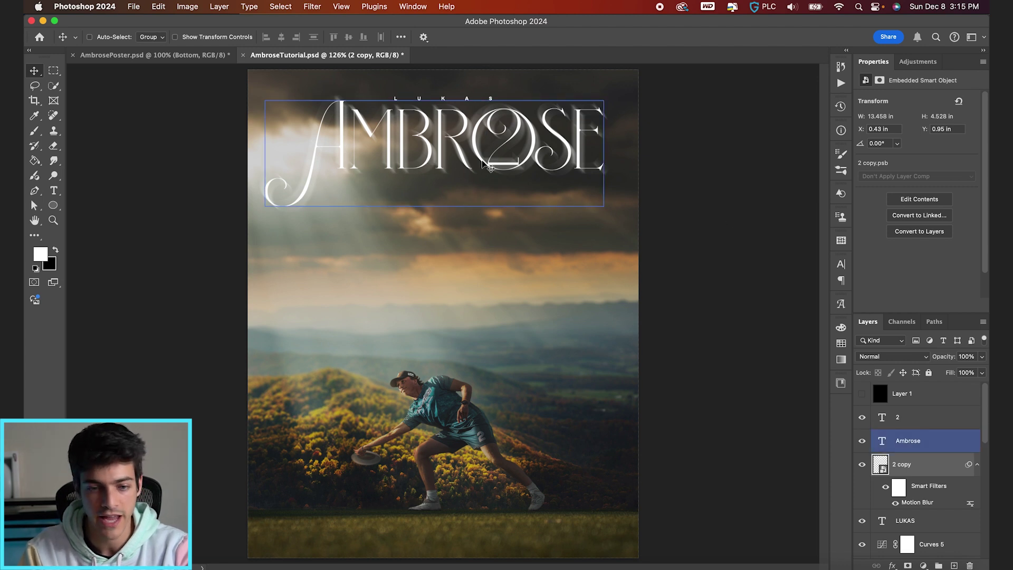
- Duplicate the number, last-name and first-name text layers together and hide the three originals
click(912, 444)
super+click(914, 423)
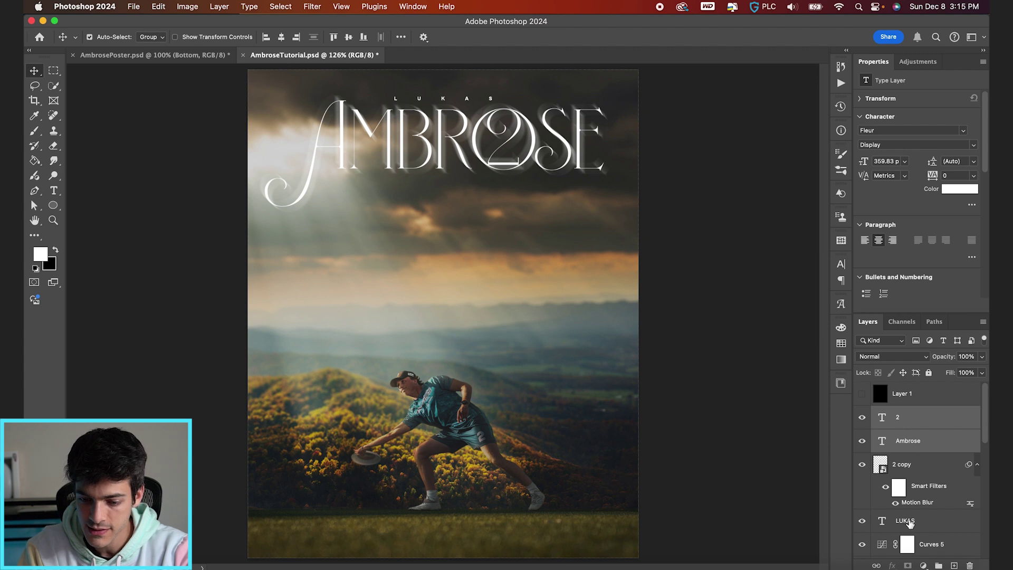
super+click(910, 523)
key(super+j)
scroll(900, 498, down, 2)
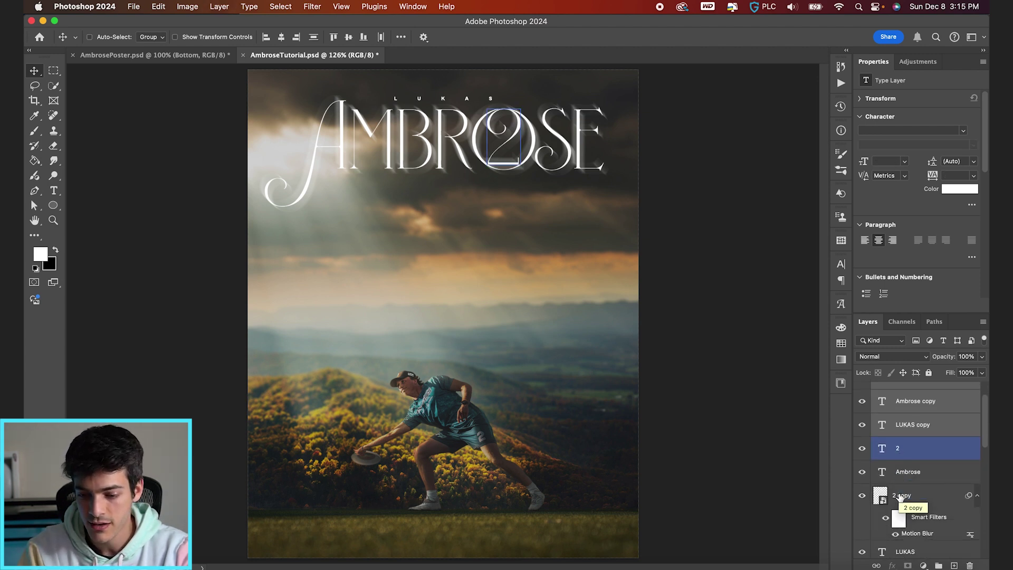
click(862, 449)
click(863, 472)
scroll(863, 471, down, 1)
click(862, 524)
scroll(946, 447, up, 3)
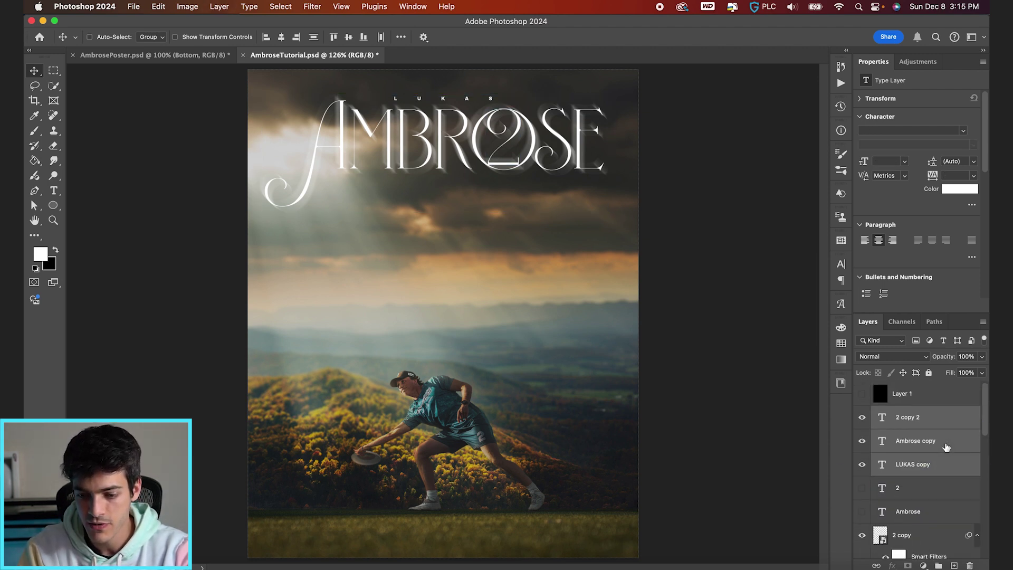
- Convert the three copied text layers into one smart object and apply a Gaussian Blur with a 1.5 pixel radius
click(312, 6)
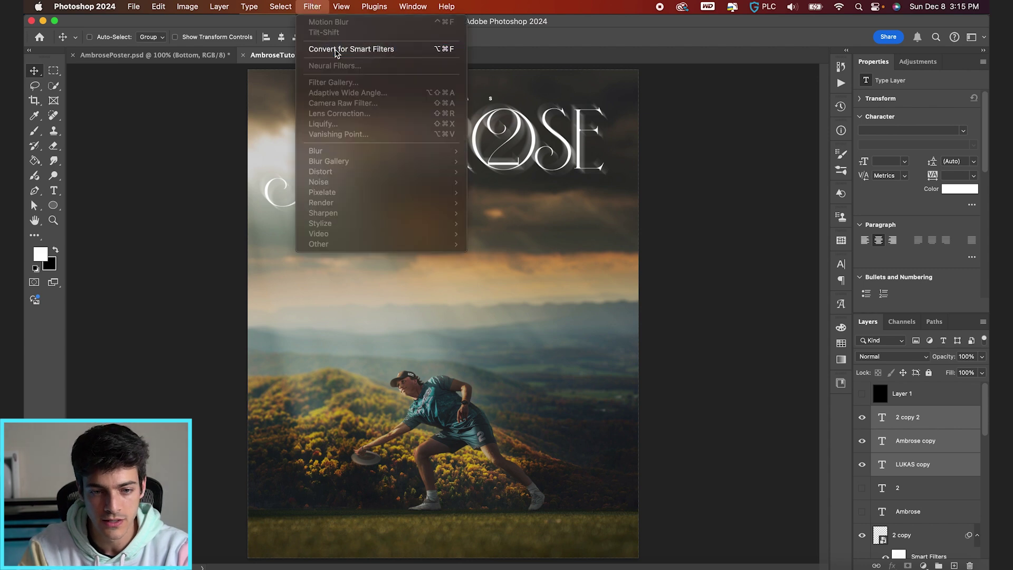
click(335, 49)
click(312, 6)
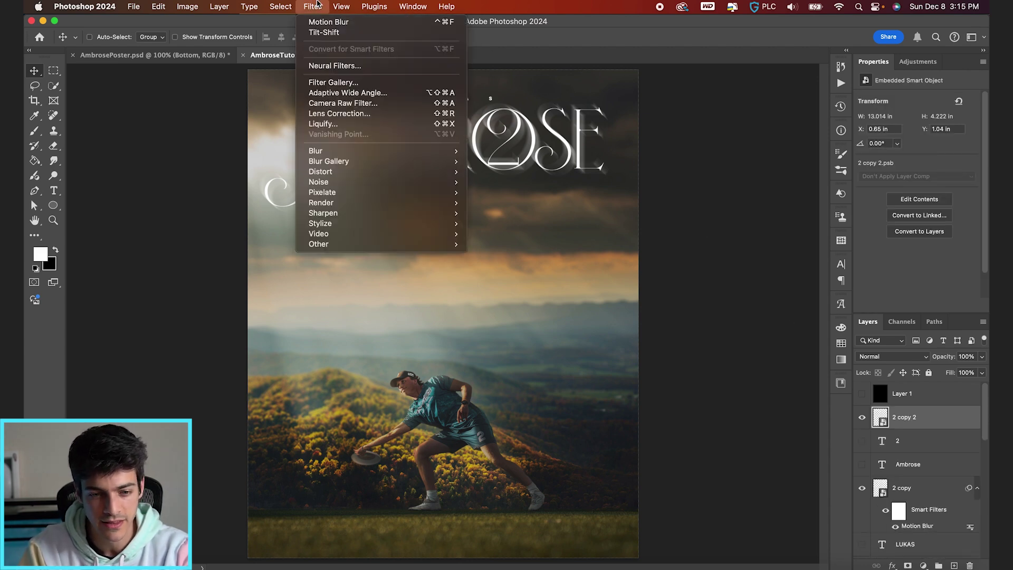
mouse_move(365, 157)
click(504, 192)
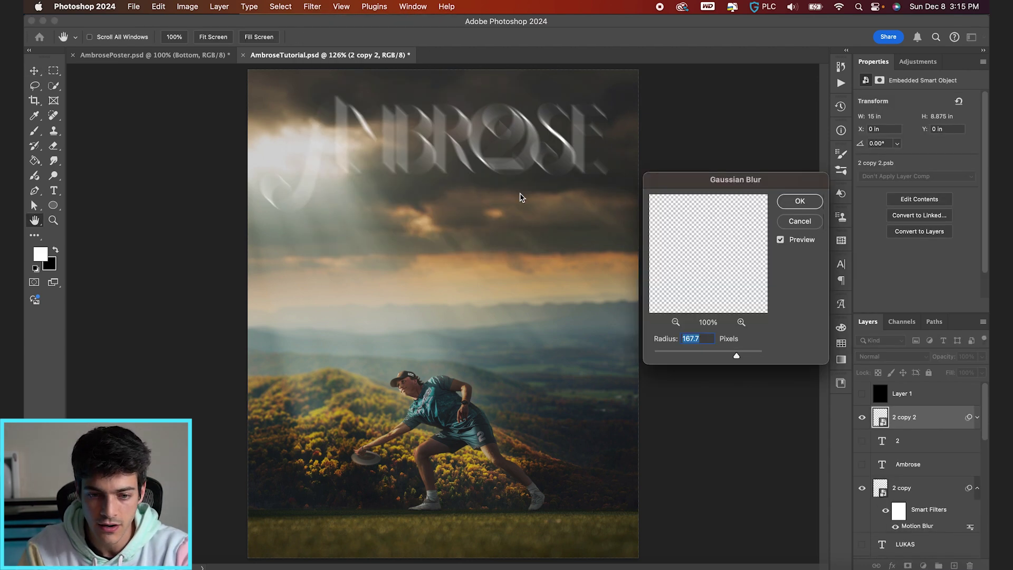
drag(679, 359, 667, 357)
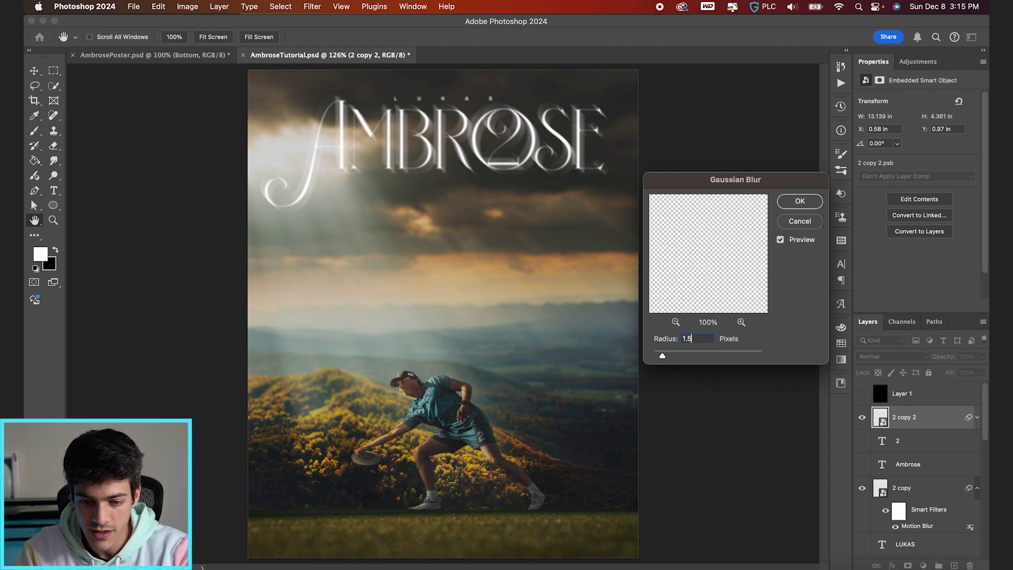
key(Return)
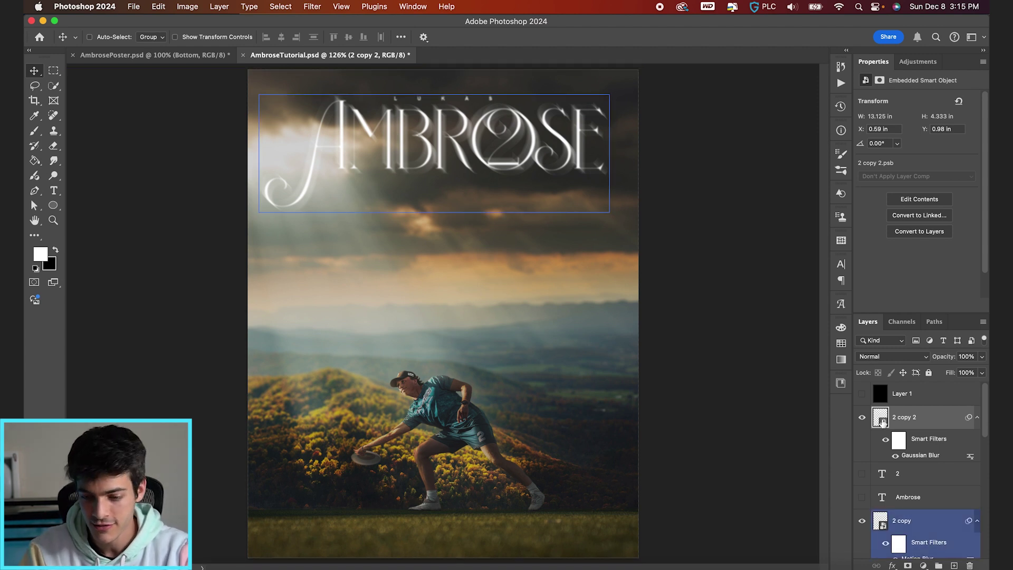
- Move the Gaussian-blurred smart object directly above the motion-blurred one and group both as Text
drag(888, 425, 882, 518)
scroll(897, 506, down, 2)
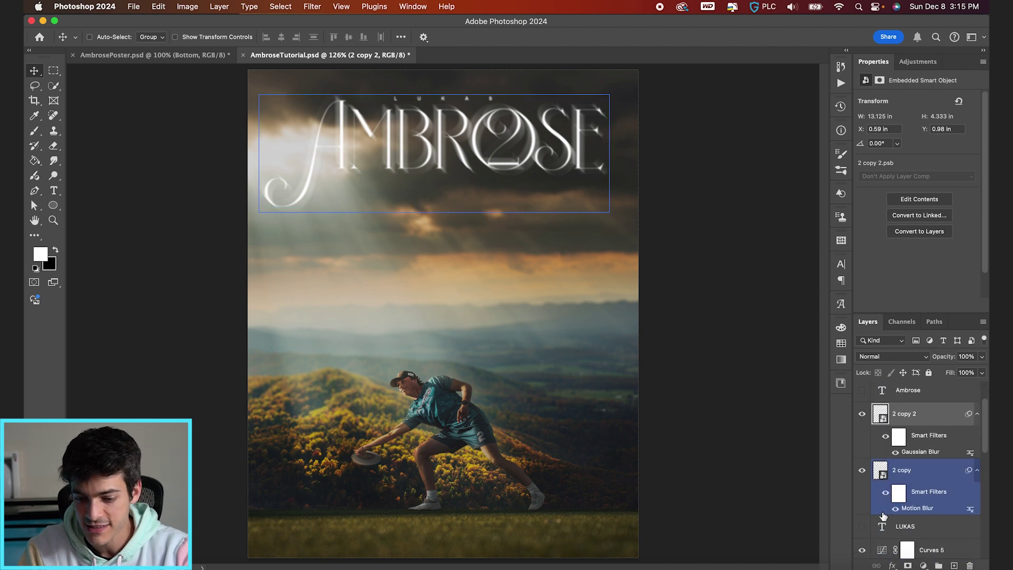
shift+click(910, 476)
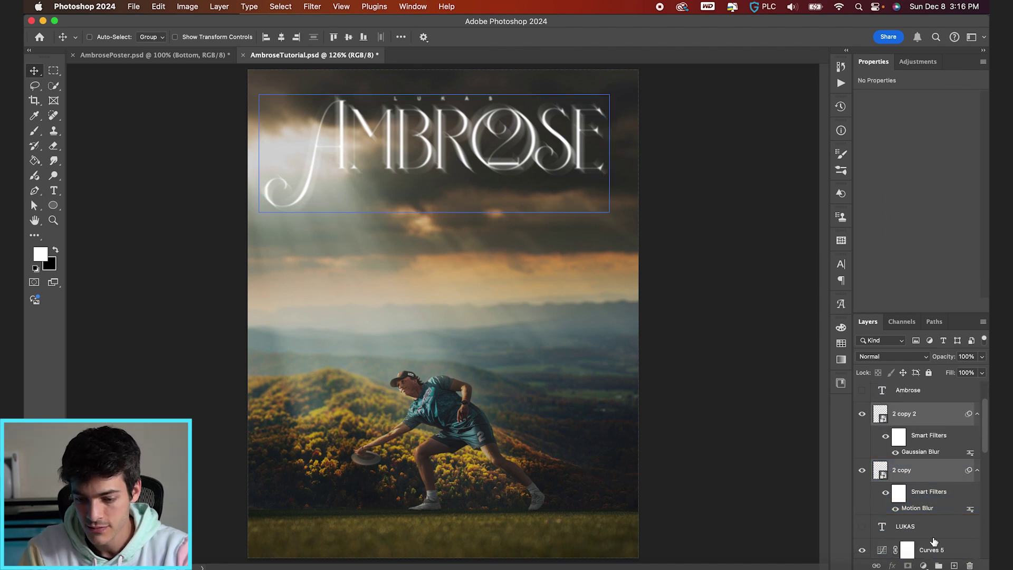
click(938, 565)
double_click(904, 410)
text(T)
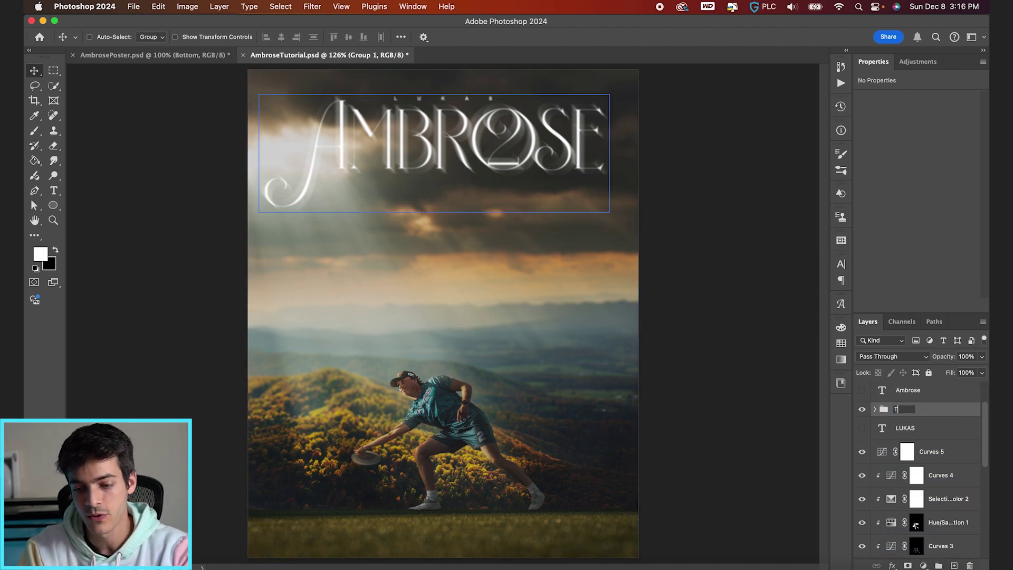
text(ext)
key(Return)
- Duplicate the AdobeStock landscape layer as a clipping mask above the Text group and shift the copy up to about Y -4.09 in
scroll(897, 475, down, 5)
click(882, 491)
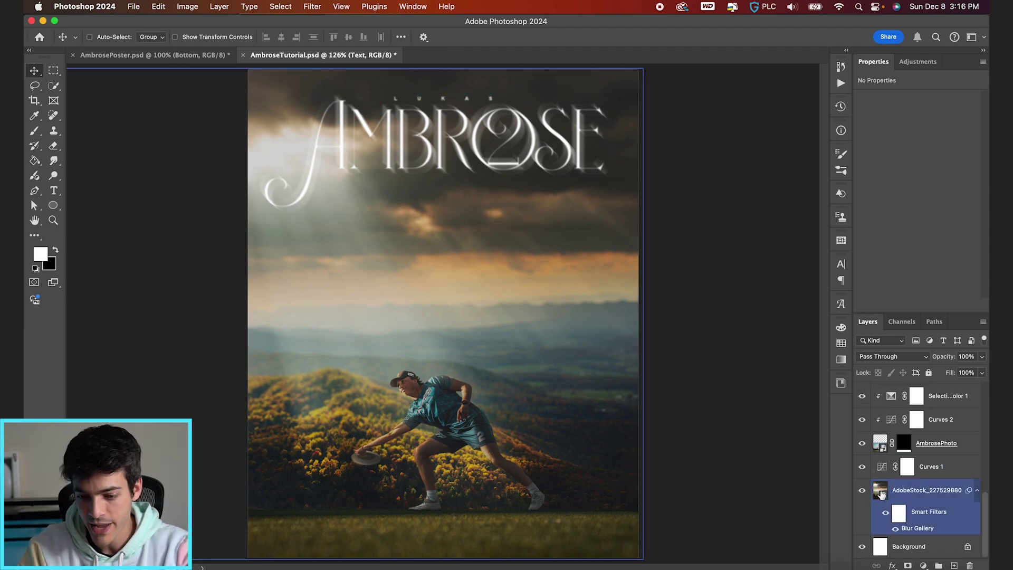
drag(880, 493, 904, 454)
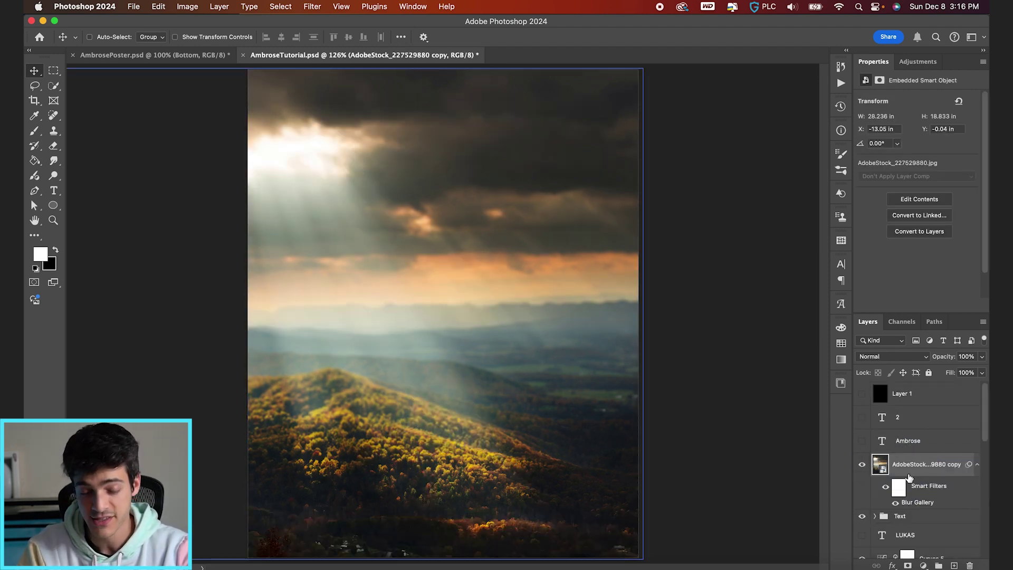
click(886, 514)
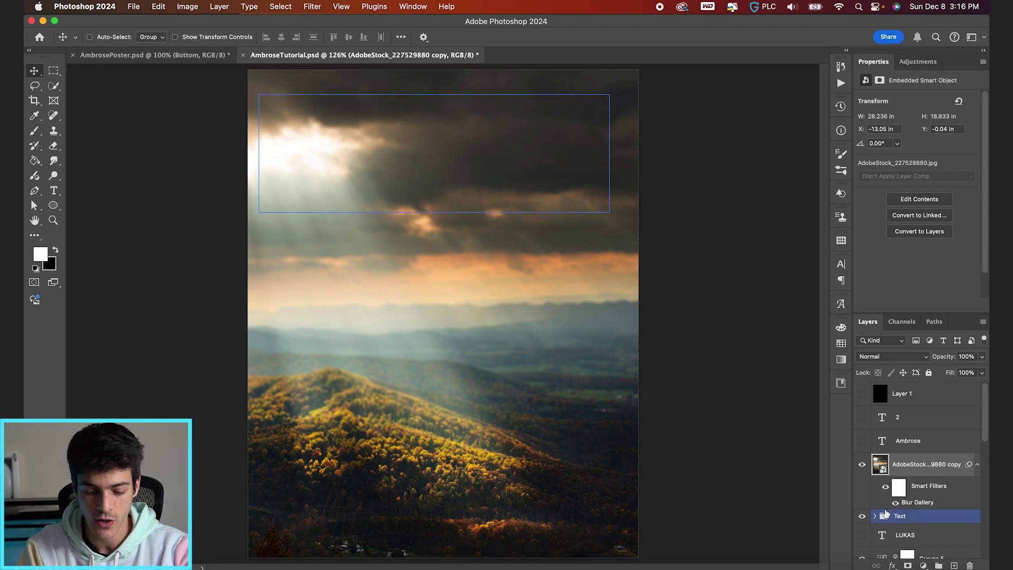
alt+click(887, 508)
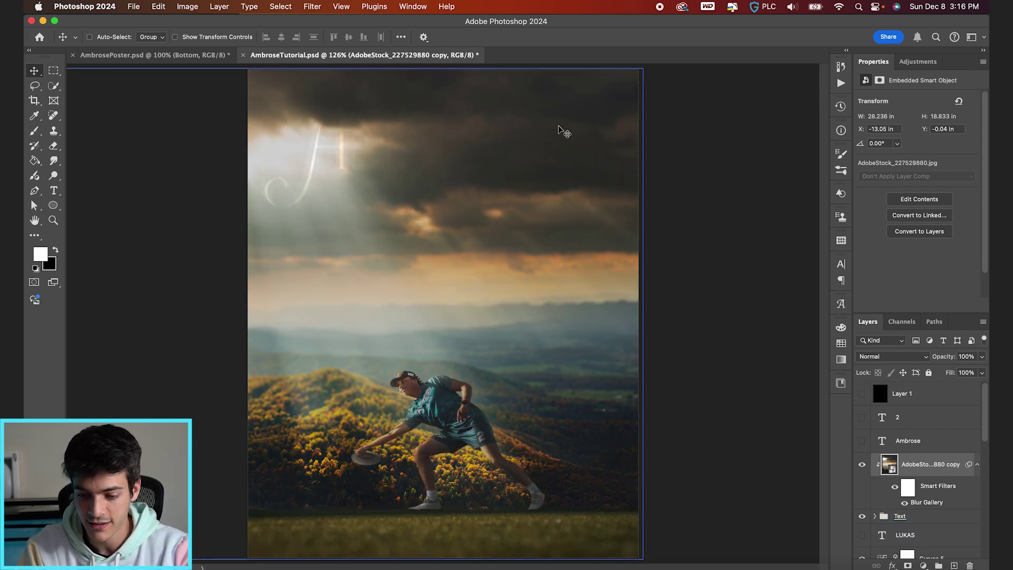
drag(562, 132, 561, 81)
drag(565, 264, 566, 230)
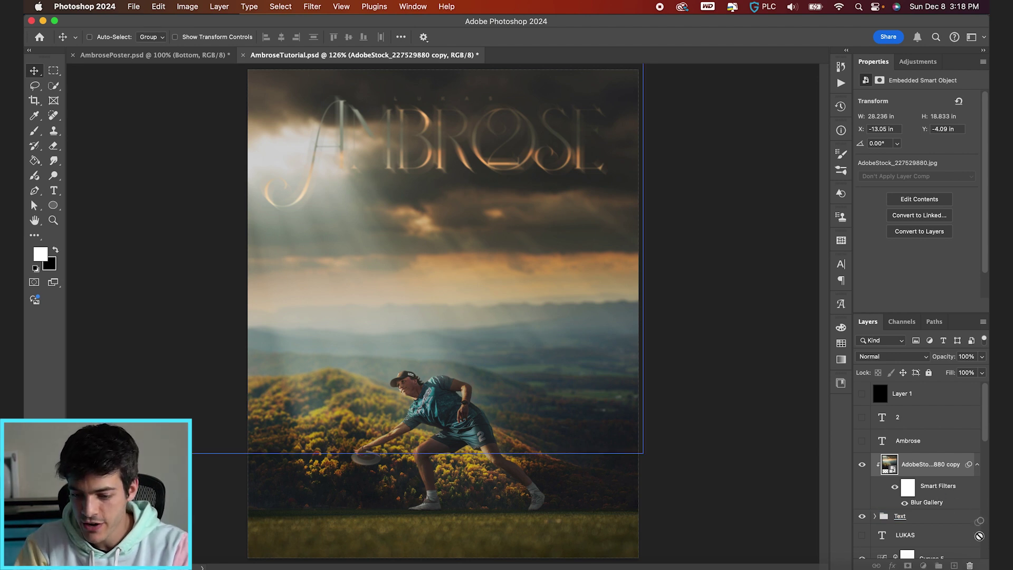
- Replace the clipped landscape copy's Blur Gallery filter with a Gaussian Blur and shift the image further up to about Y -6.29 in
click(977, 465)
click(311, 6)
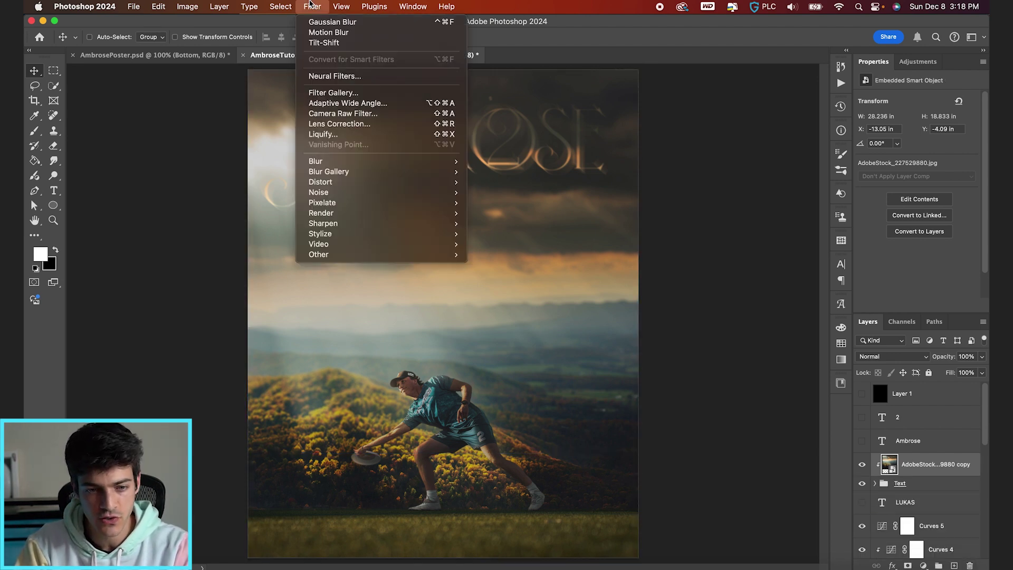
mouse_move(351, 161)
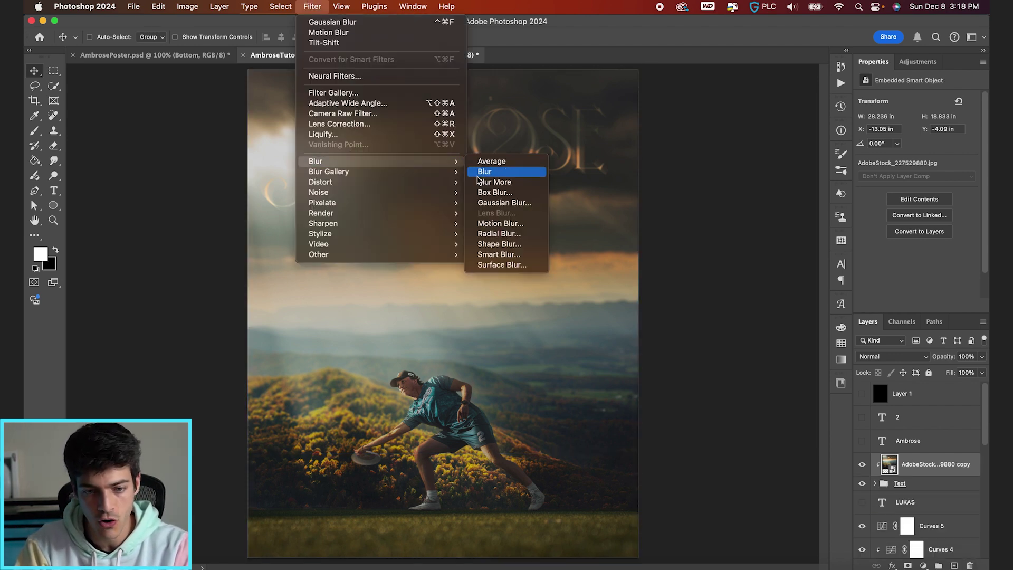
click(481, 204)
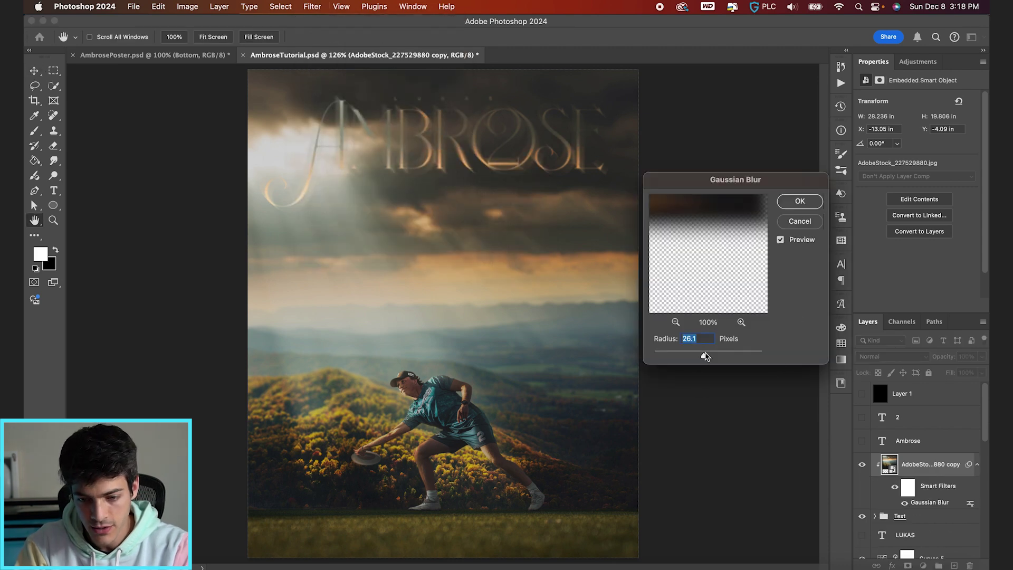
drag(706, 358, 709, 356)
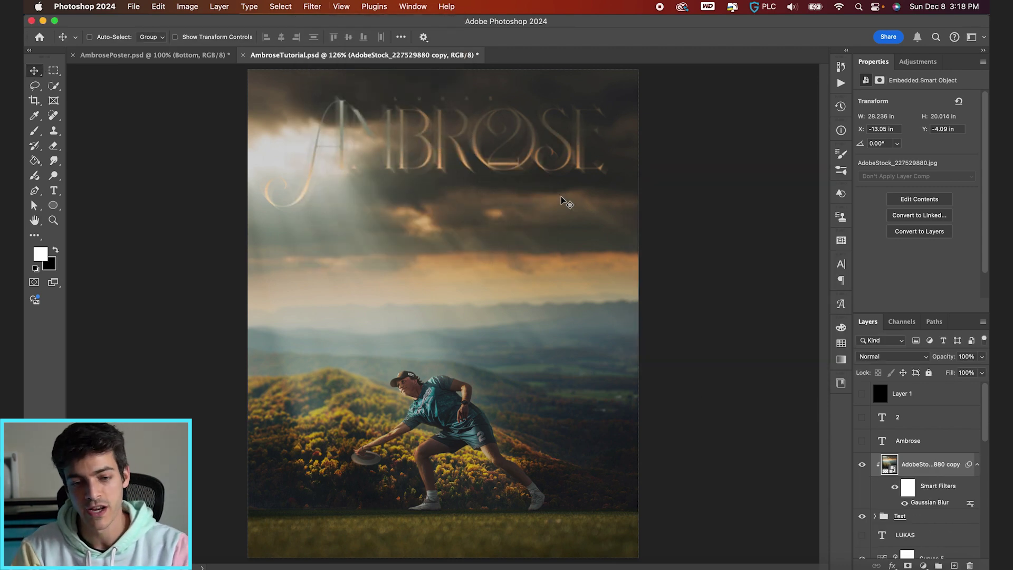
key(Return)
drag(682, 255, 700, 273)
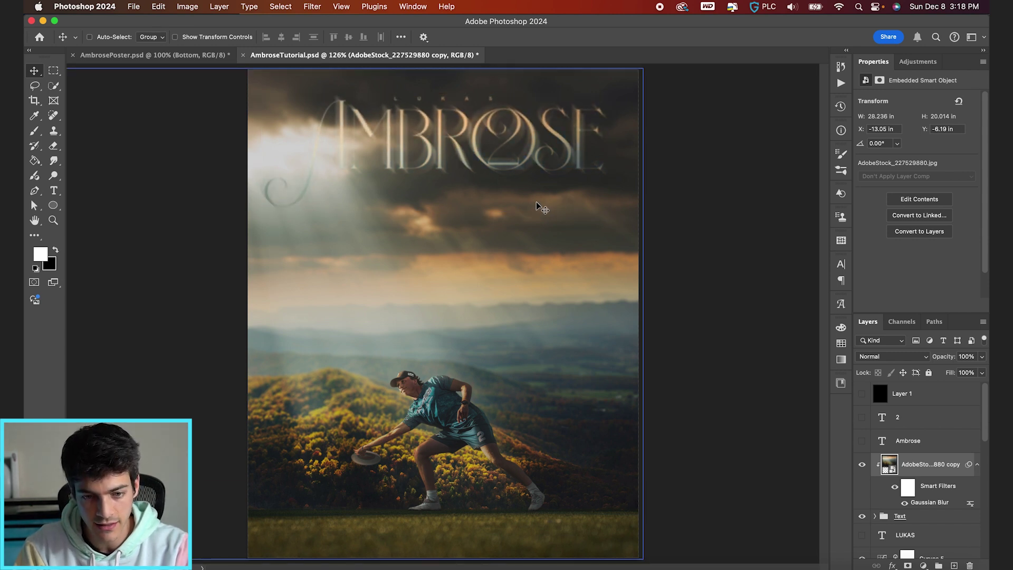
drag(538, 202, 539, 206)
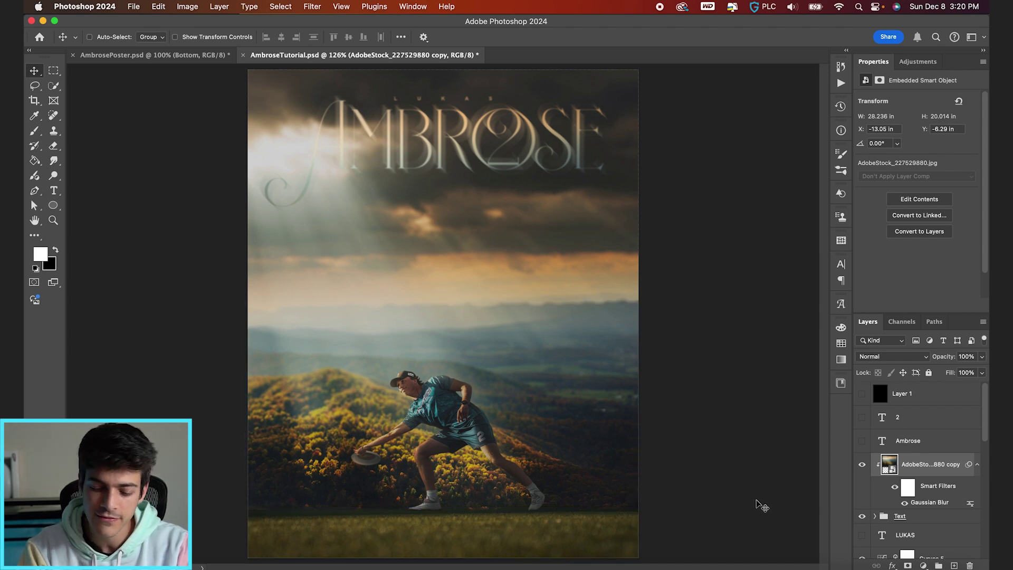
- Add a new text layer on the poster containing the athlete's first name in capitals
key(super+shift+alt+n)
key(t)
click(375, 296)
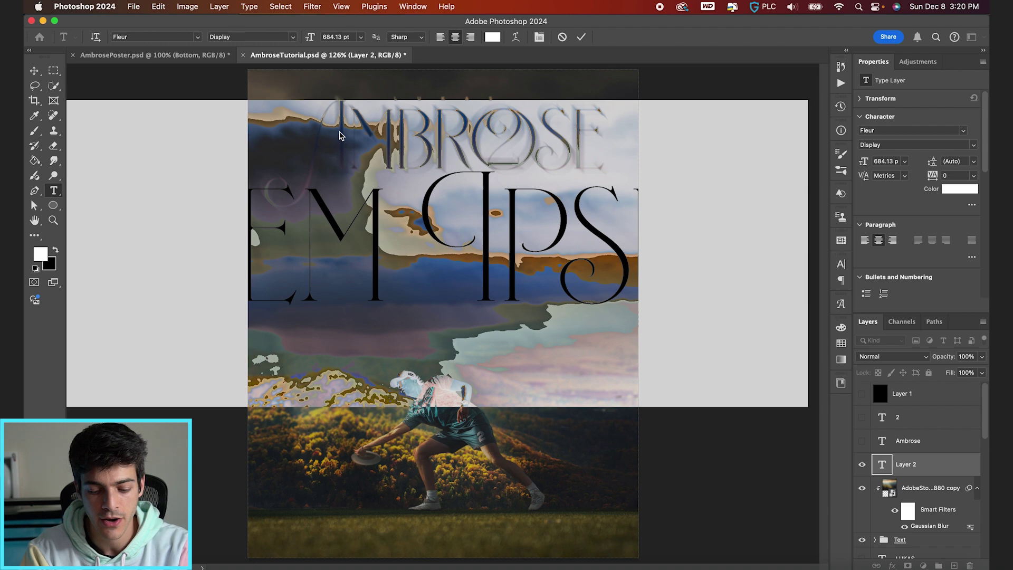
text(LUKAS)
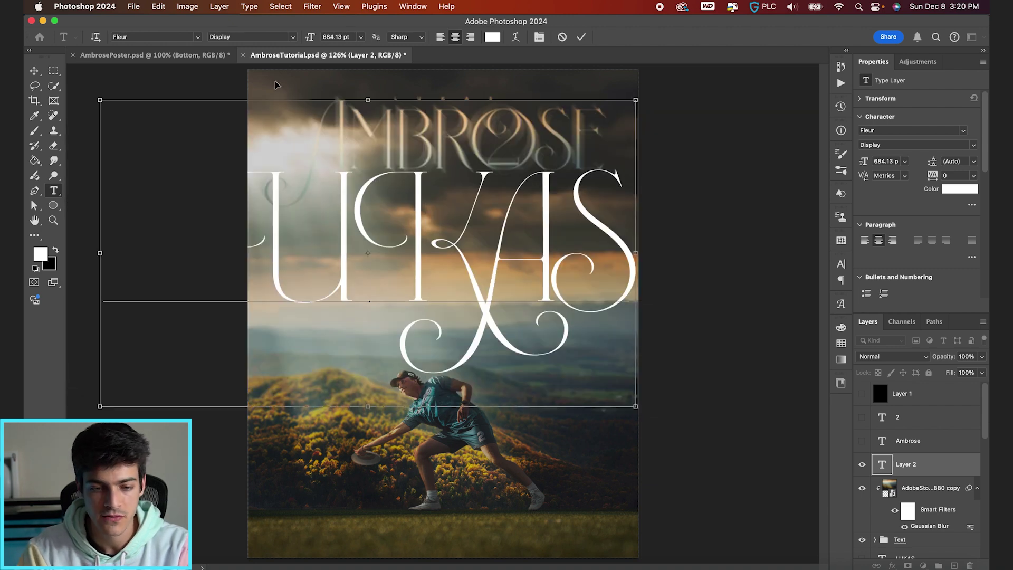
- Set the new first-name text to Arial Bold at 14 pt
key(super+a)
click(147, 36)
text(Arial)
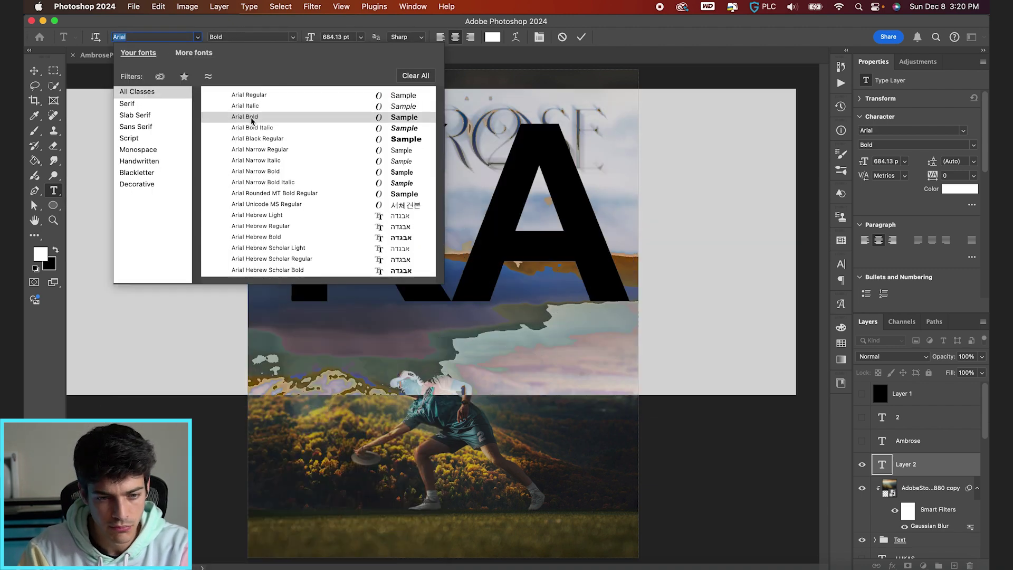
click(252, 116)
click(323, 38)
text(14)
key(super+Return)
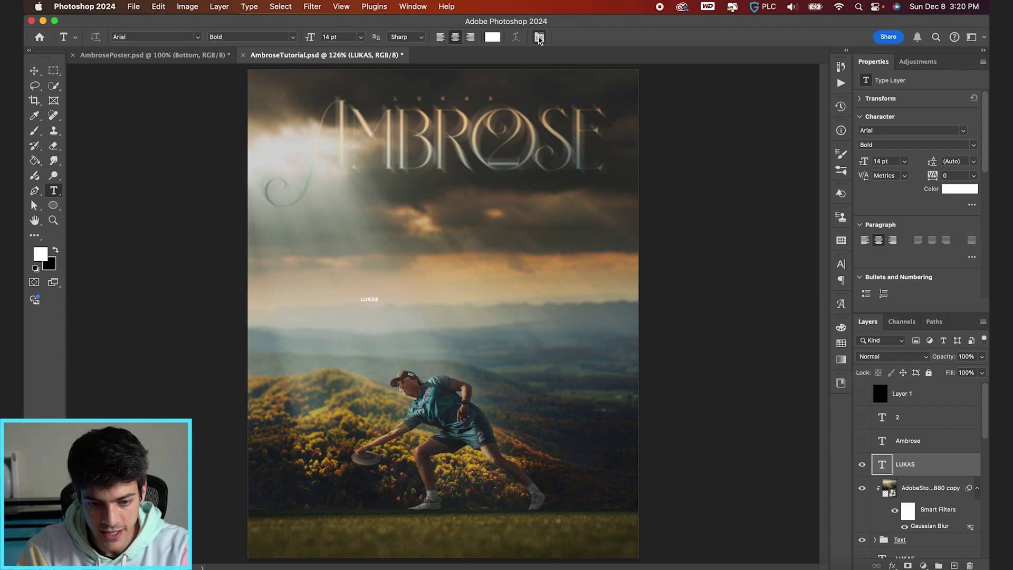
- Set the small text's tracking to 440 and add the athlete's last name in capitals after the first name
click(539, 37)
drag(772, 308, 792, 309)
text(AMBR)
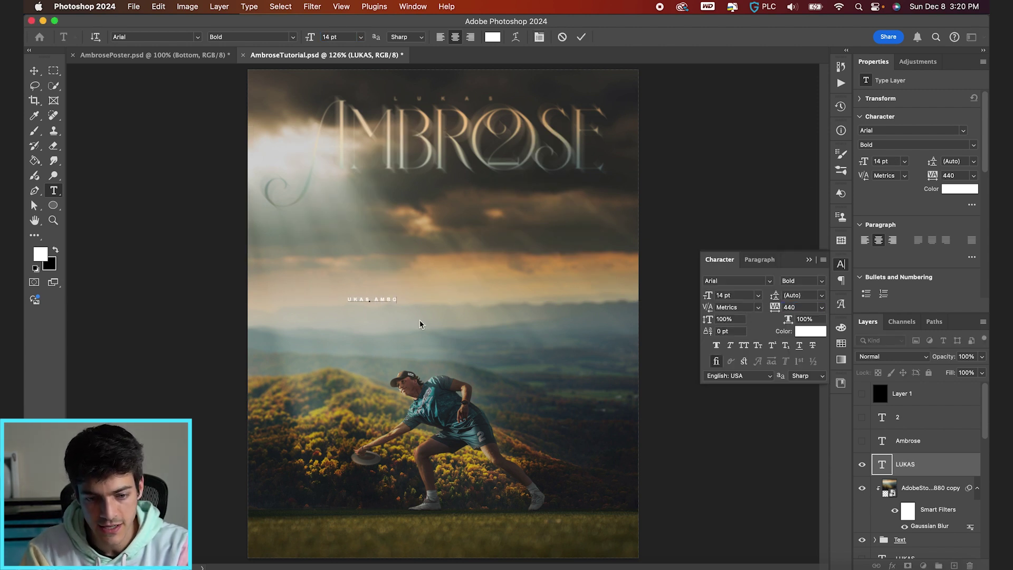
text(OSE)
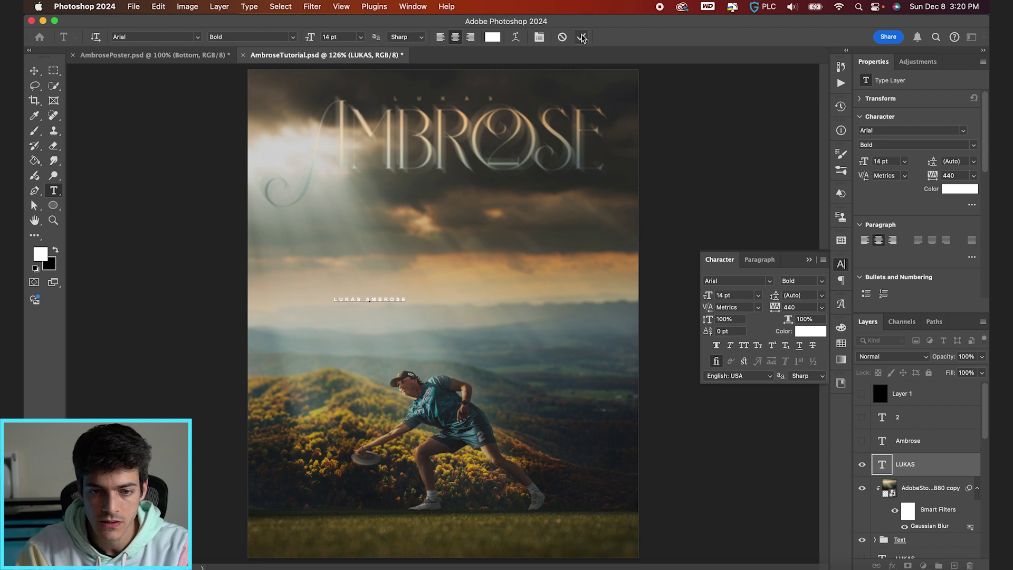
click(581, 37)
- Position the small full-name text, left-aligned, over the grass near the poster's lower-left corner, using the grid as a guide
key(v)
drag(414, 299, 359, 521)
key(super+apostrophe)
key(Up)
key(Up)
key(Up)
key(Up)
key(Up)
key(shift+Up)
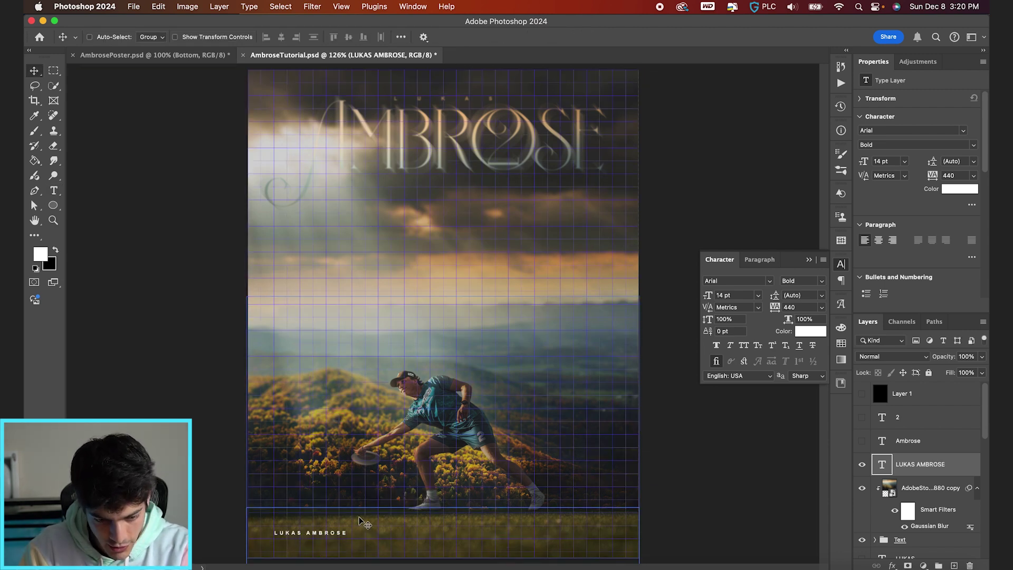
key(Left)
key(super+apostrophe)
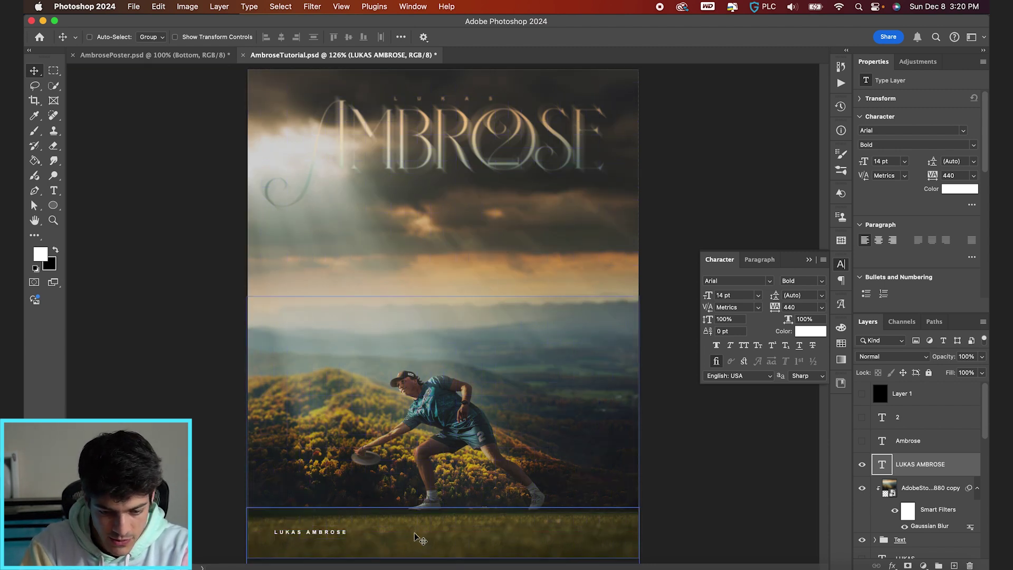
key(Down)
key(Down)
key(Down)
key(Down)
key(Down)
key(Down)
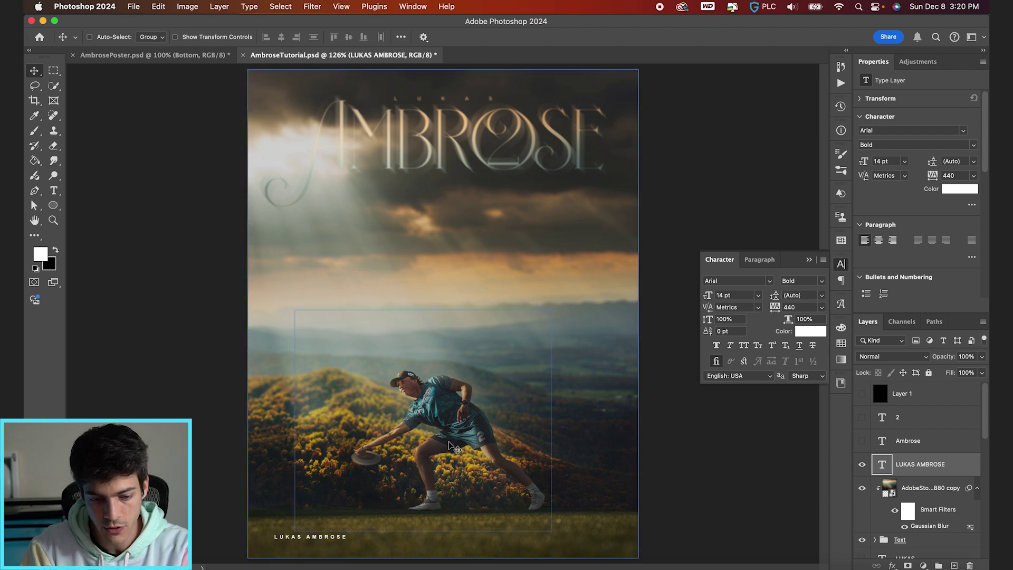
- Duplicate the small full-name text toward the middle of the grass and replace the copy's text with SEATTLE CASCADES
drag(421, 541, 465, 522)
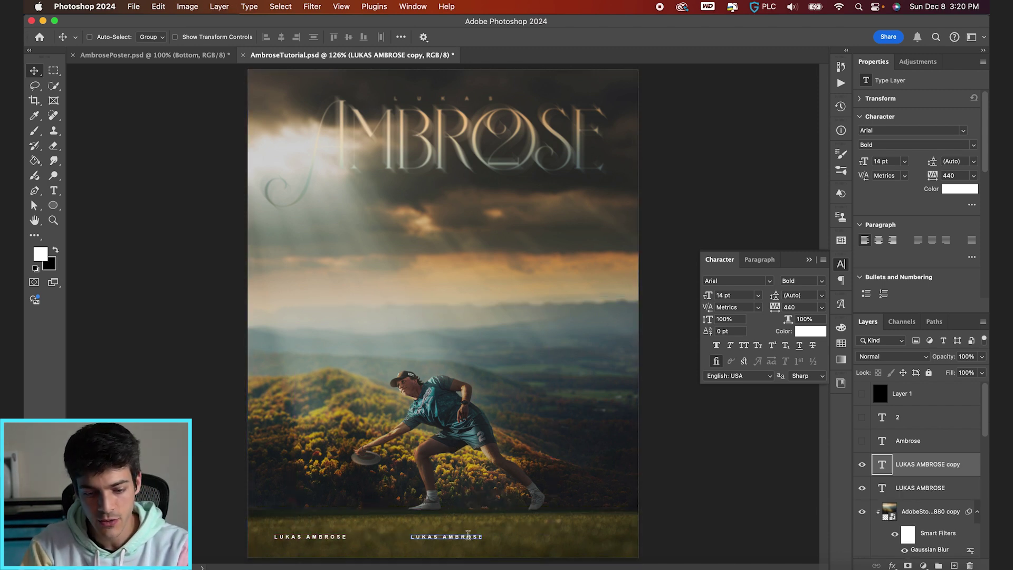
double_click(467, 535)
text(SEATTLE CASC)
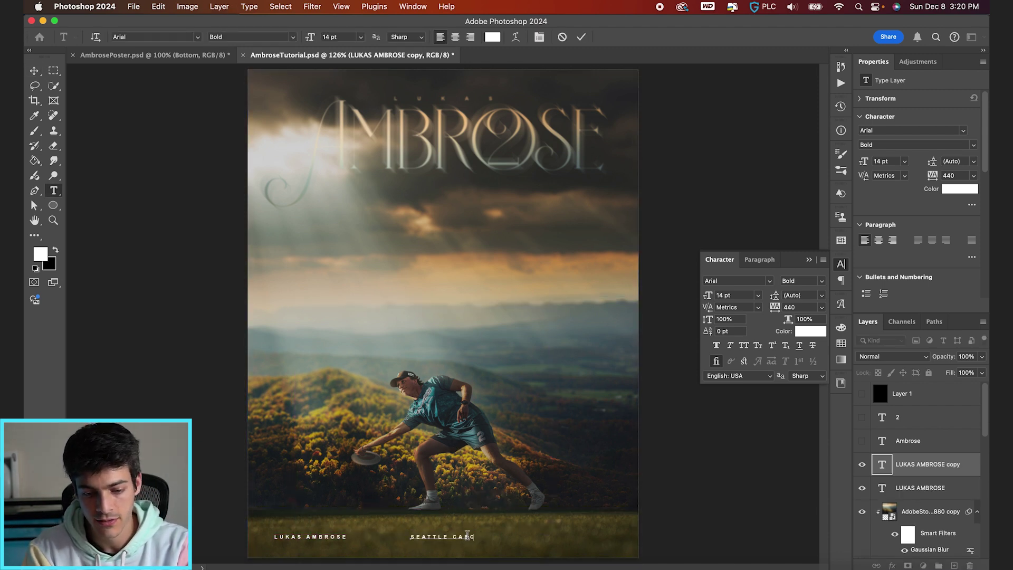
text(ADES)
key(super+a)
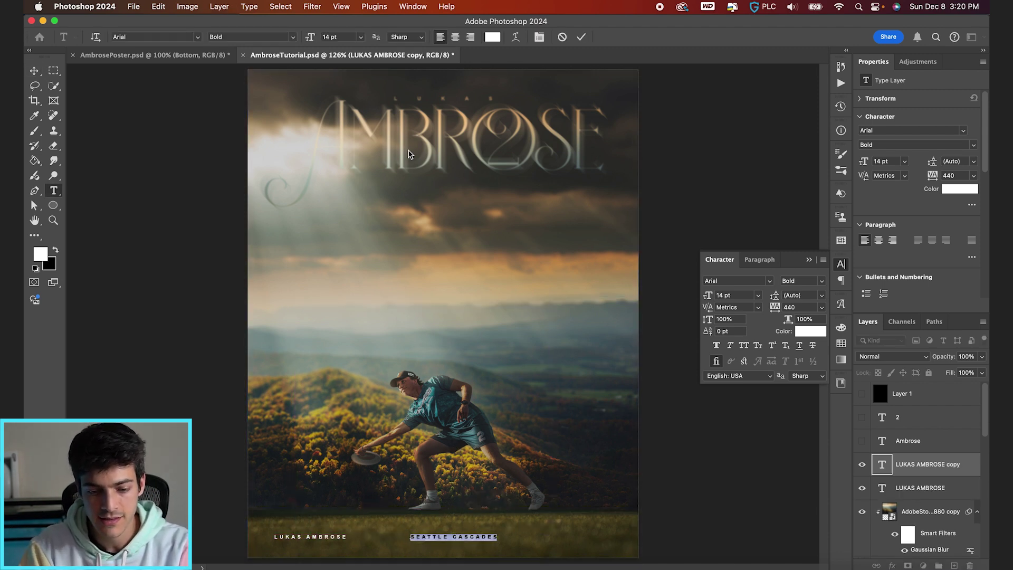
- Center-align the SEATTLE CASCADES text and center it horizontally on the poster canvas
click(455, 37)
click(580, 37)
key(v)
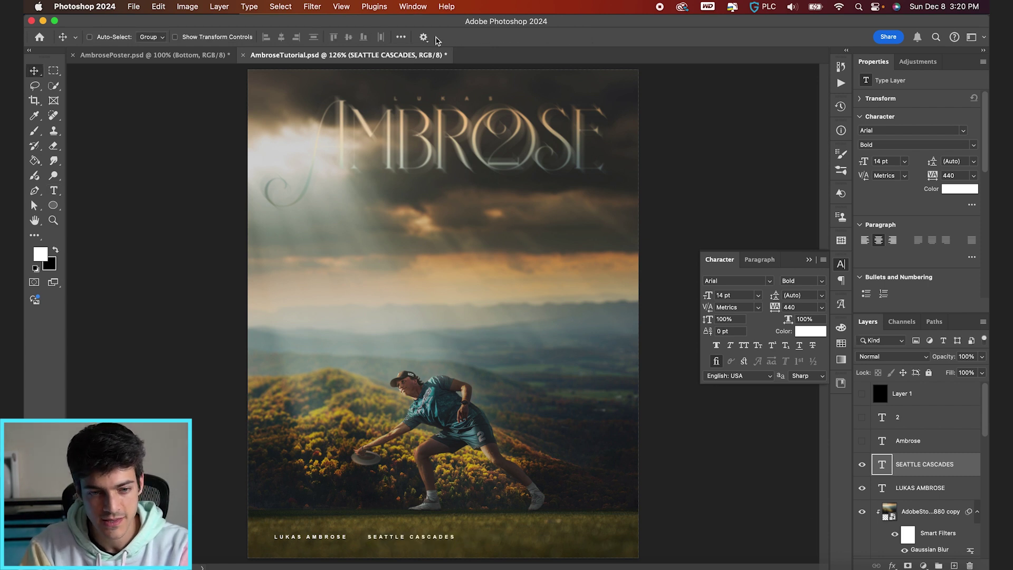
key(super+a)
click(281, 37)
key(super+d)
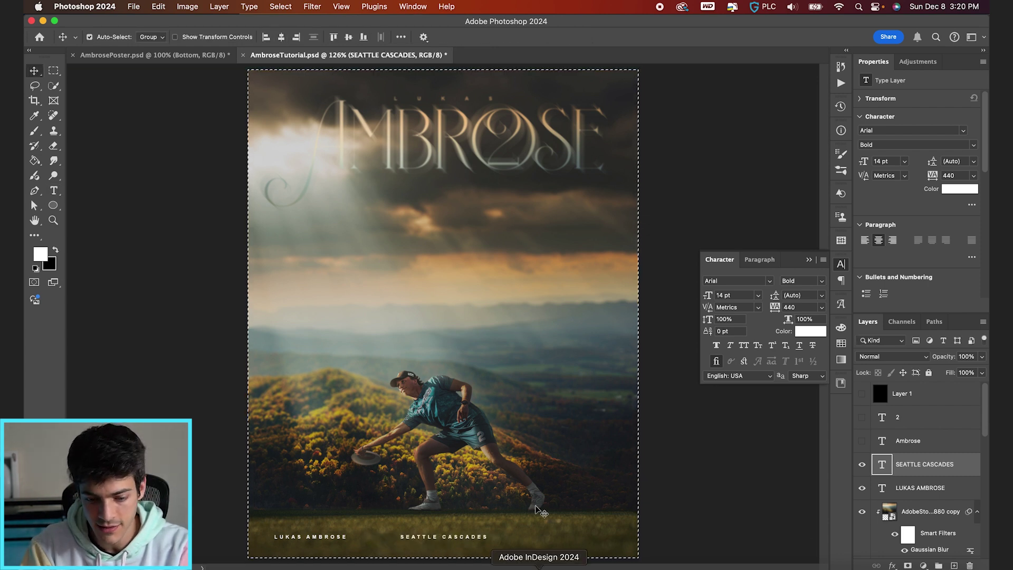
- Duplicate the SEATTLE CASCADES text toward the poster's lower-right corner and change the copy to NUMBER TWO
click(936, 481)
click(934, 464)
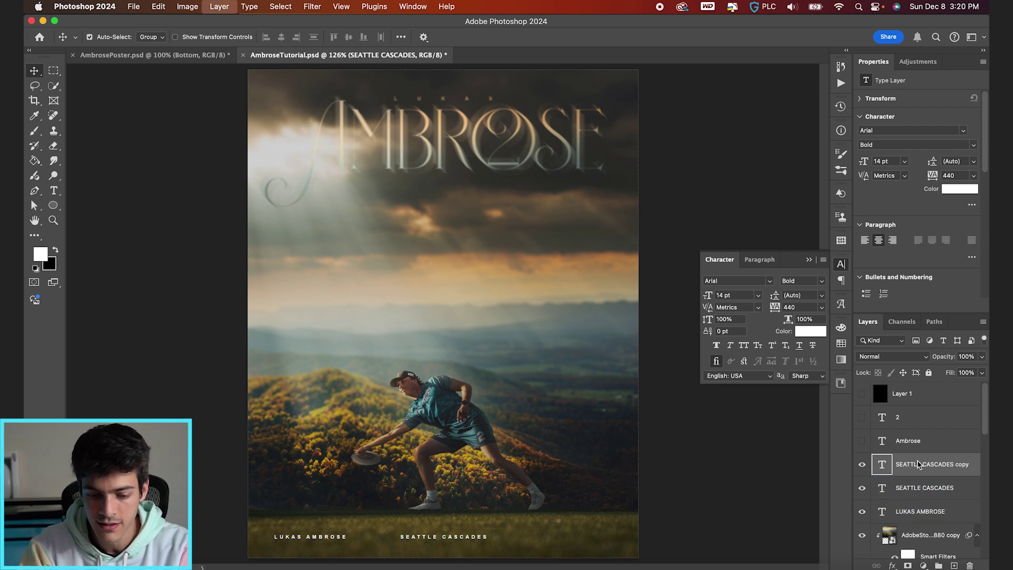
key(super+j)
drag(537, 509, 621, 520)
key(t)
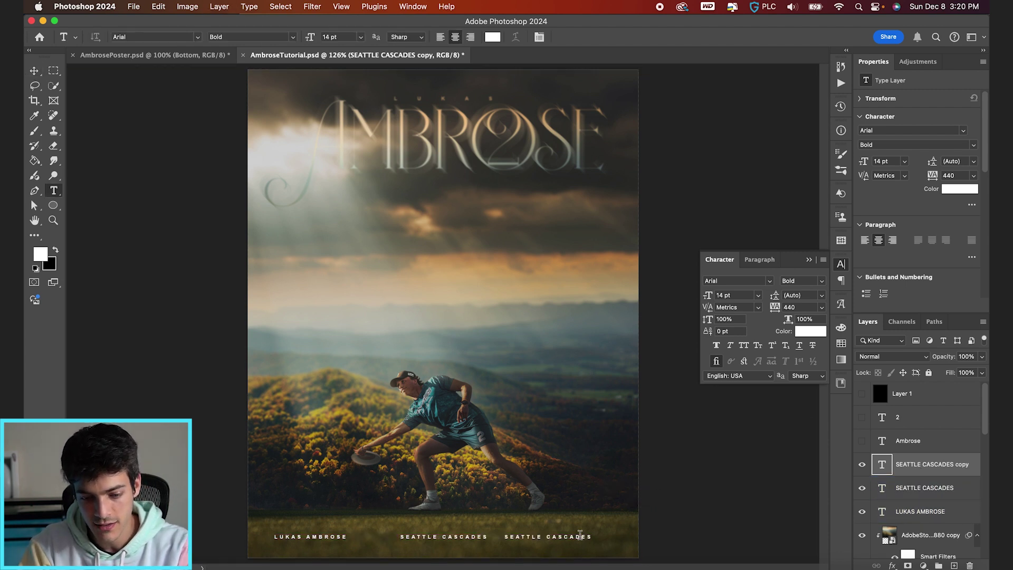
click(580, 536)
key(super+a)
text(NUMBER TWO)
key(super+a)
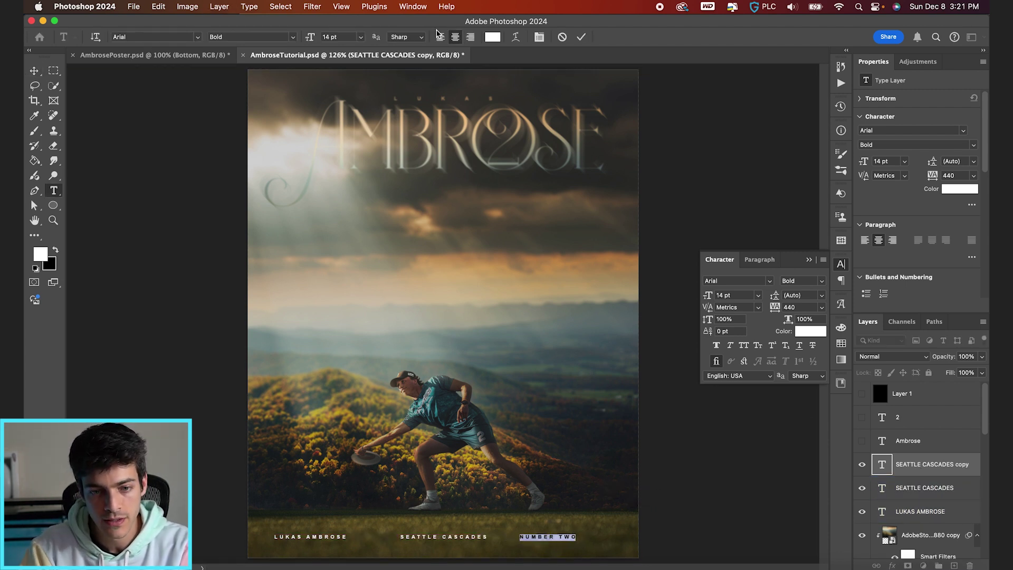
- Right-align the NUMBER TWO text and position it near the poster's lower-right corner, using the grid to match the opposite margin
click(471, 37)
click(581, 37)
key(v)
drag(519, 546, 583, 546)
key(shift+Right)
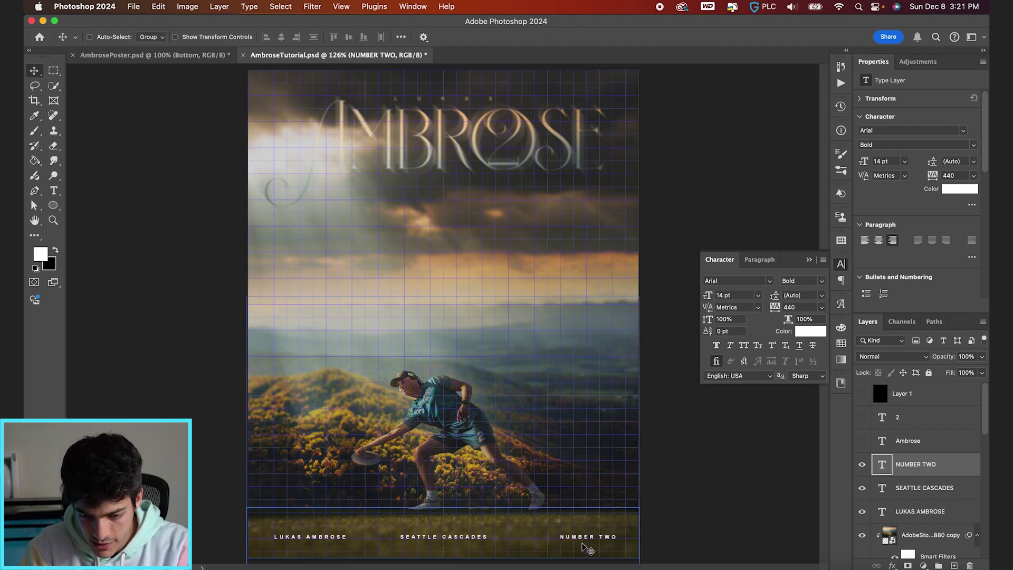
drag(587, 549, 585, 548)
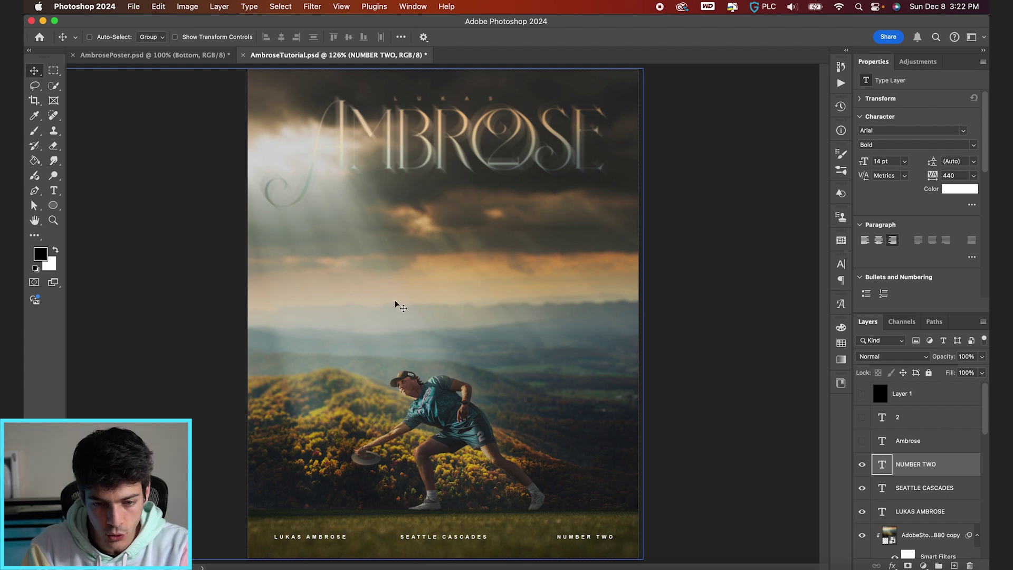
- Select the three small credit text layers and pick a light orange foreground color, starting from a tone sampled in the foliage
shift+click(912, 512)
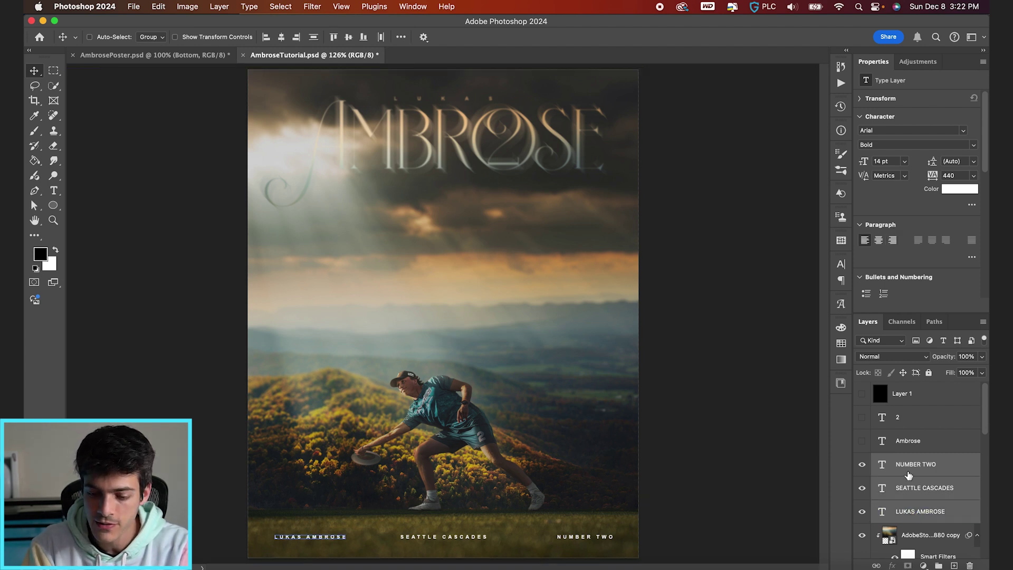
click(42, 255)
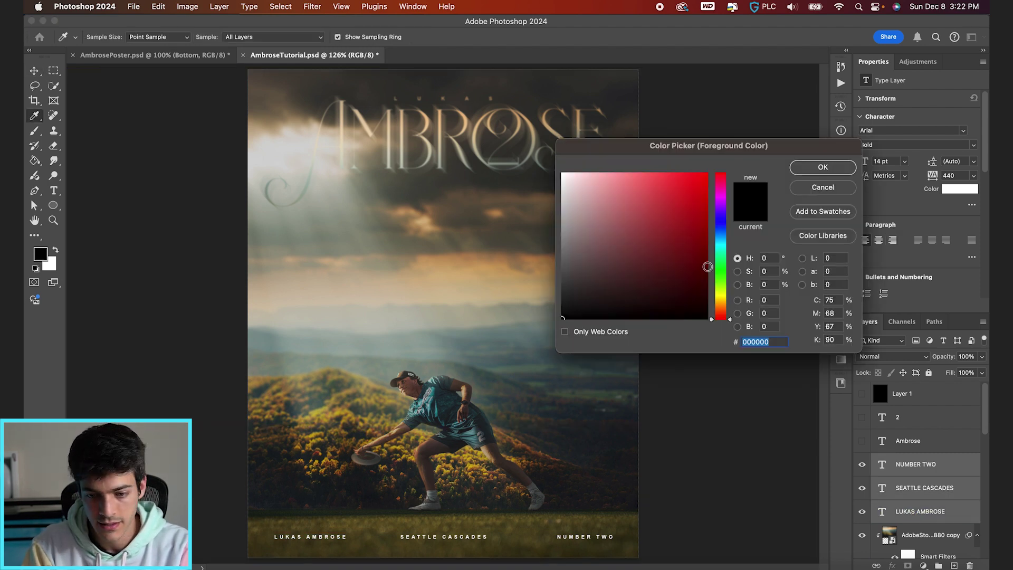
click(726, 295)
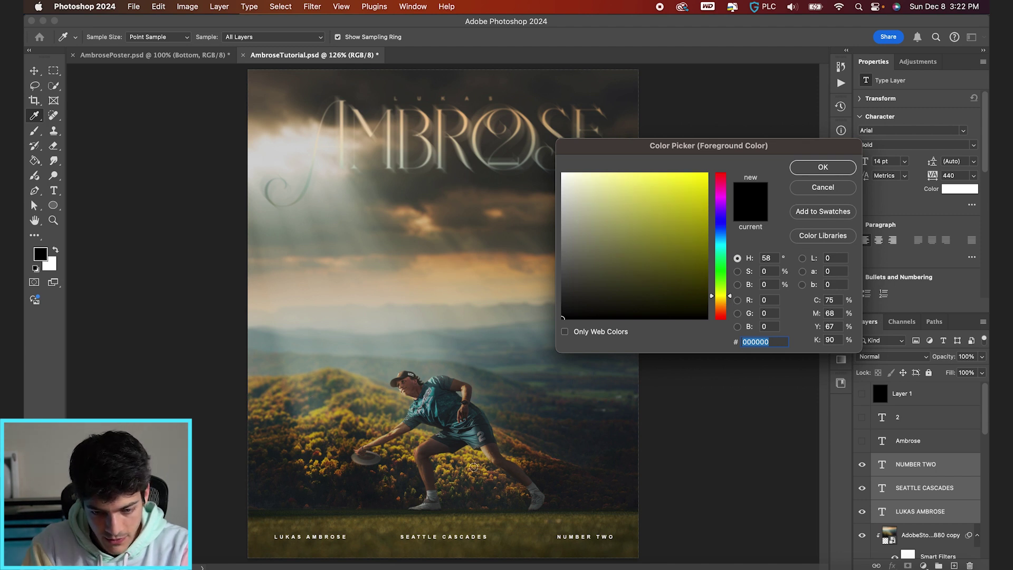
click(473, 466)
drag(680, 188, 654, 170)
key(Return)
key(v)
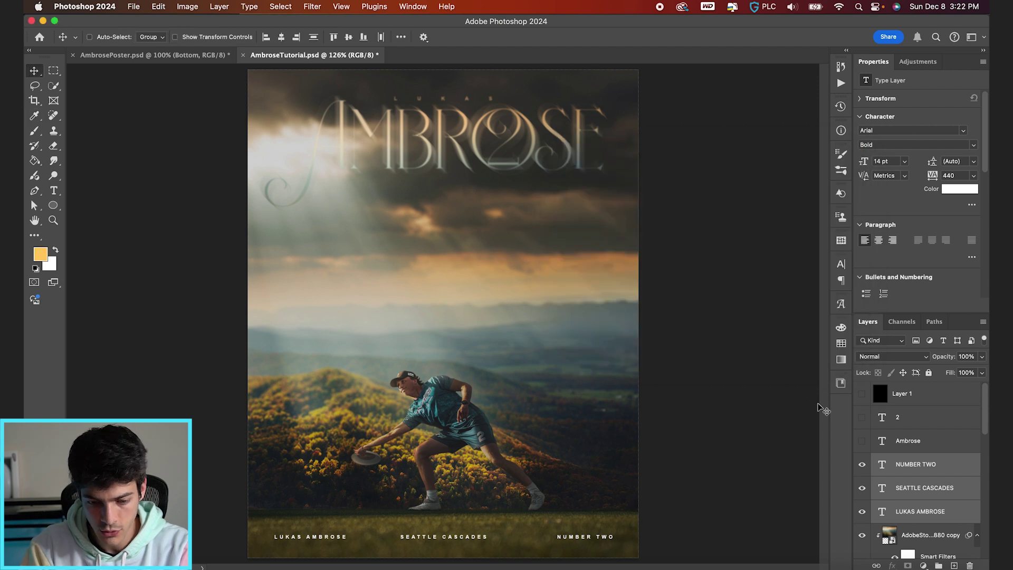
- Recolor the three selected credit texts with the light orange foreground color
click(841, 344)
key(alt+BackSpace)
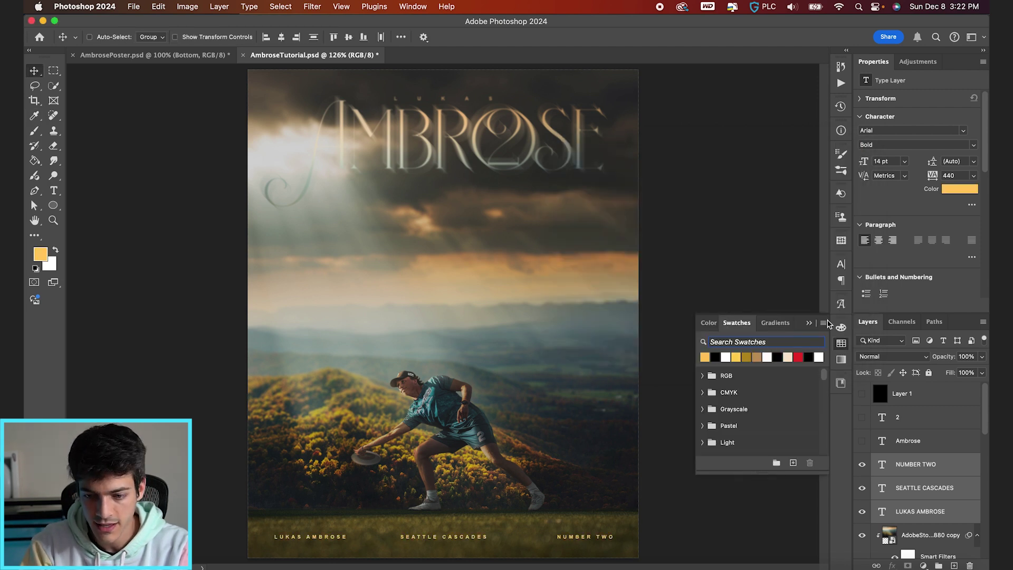
click(810, 324)
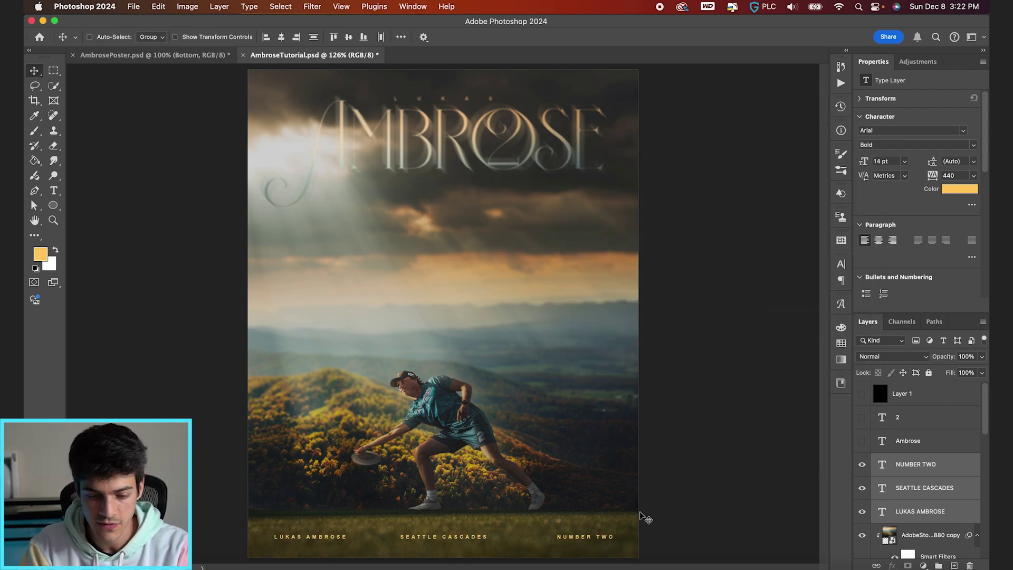
- Recolor the three credit texts with a peach tone sampled from the large title lettering, and save the document
key(b)
alt+click(470, 117)
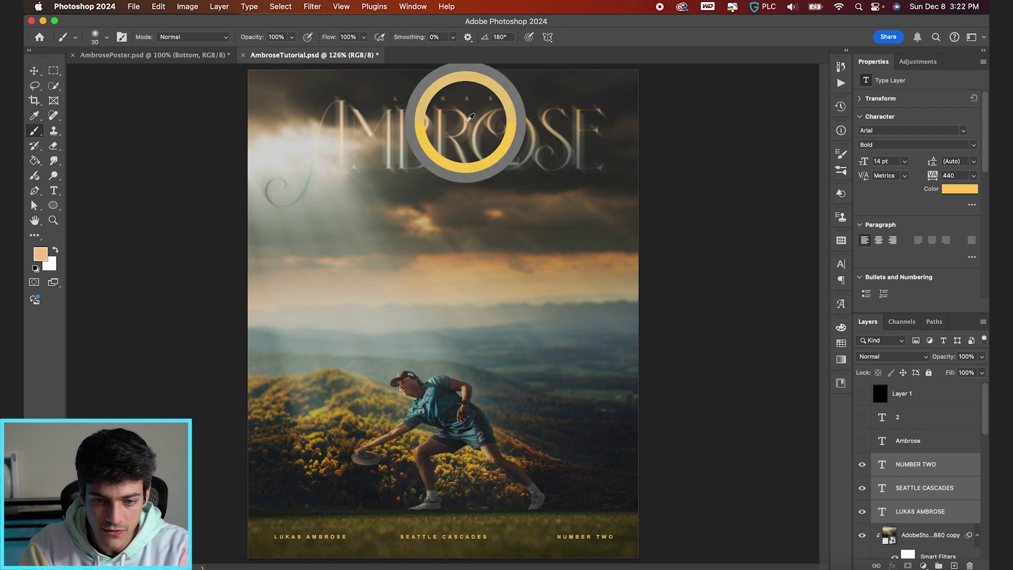
click(841, 344)
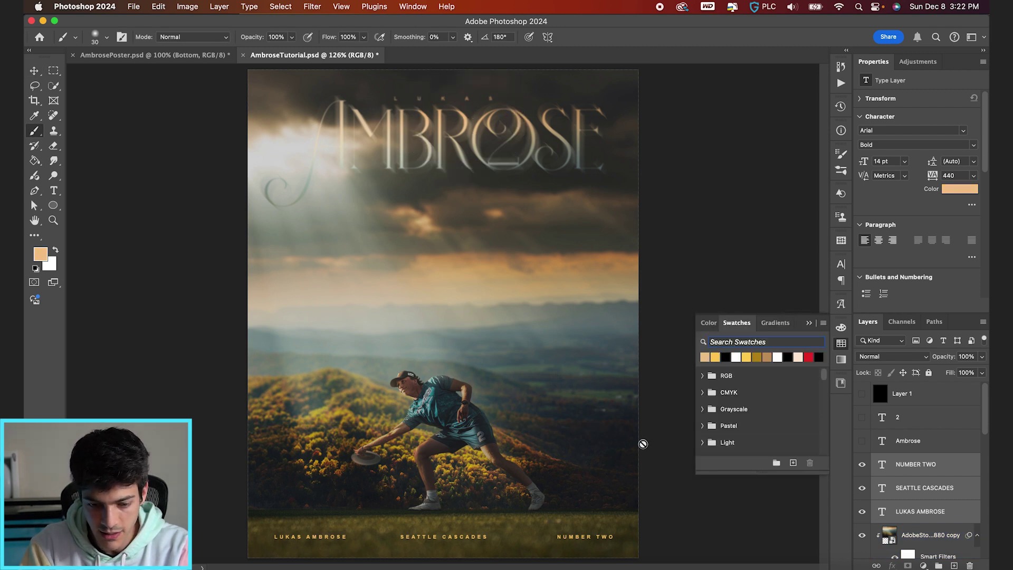
click(809, 323)
key(v)
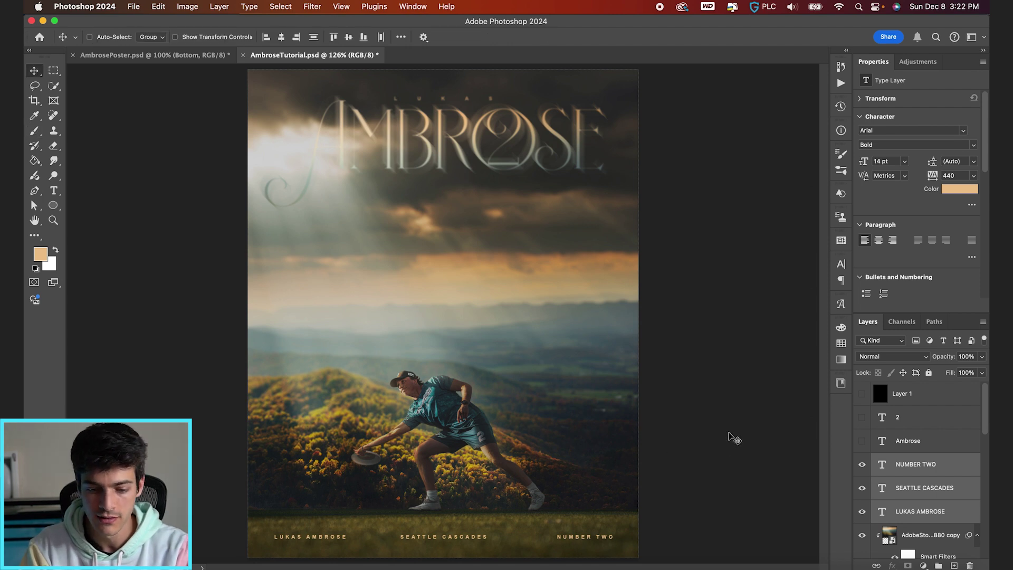
key(super+s)
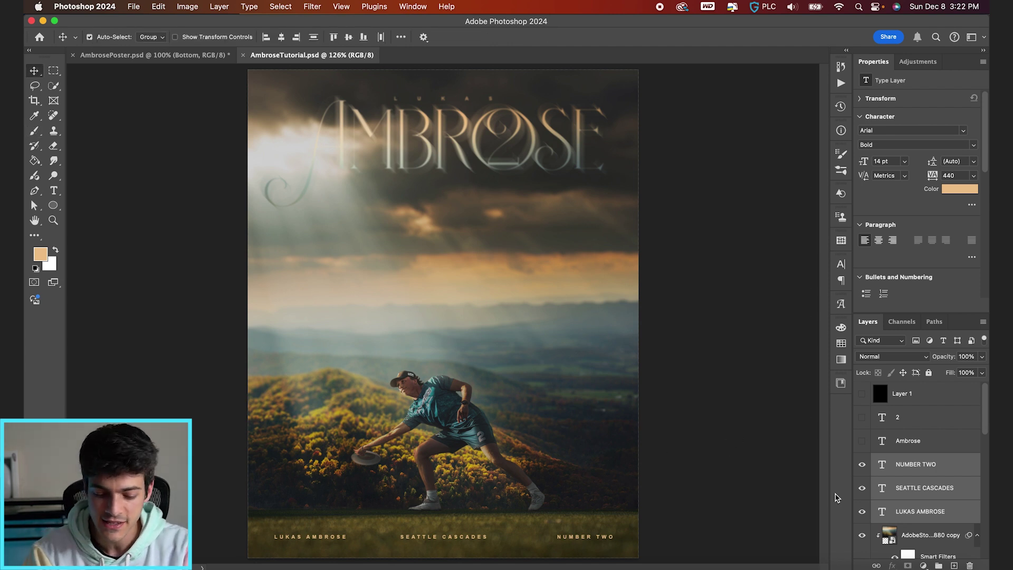
- Stamp all visible layers into a new layer above the credit texts and convert it for smart filters
key(super+shift+alt+n)
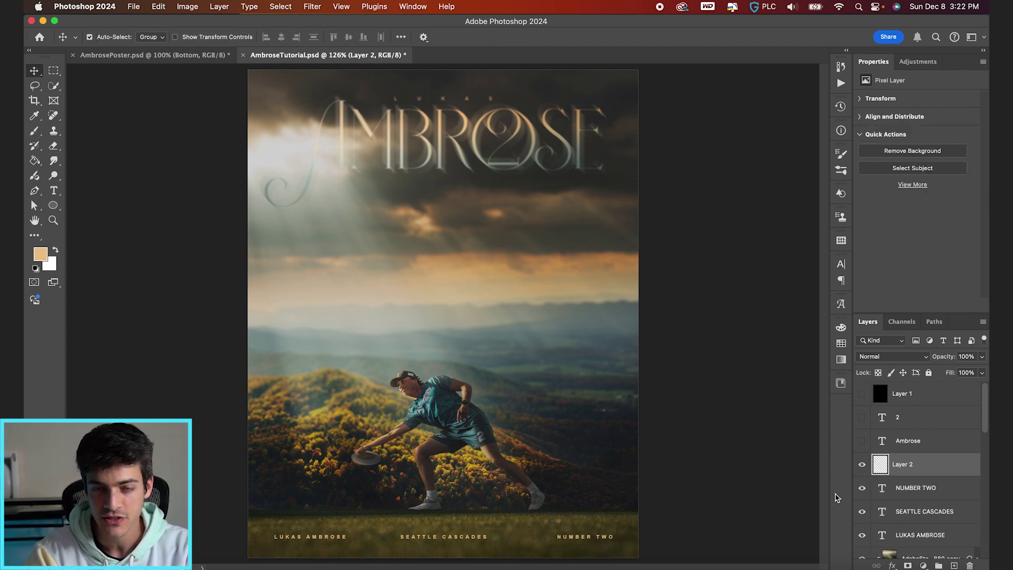
key(super+shift+alt+e)
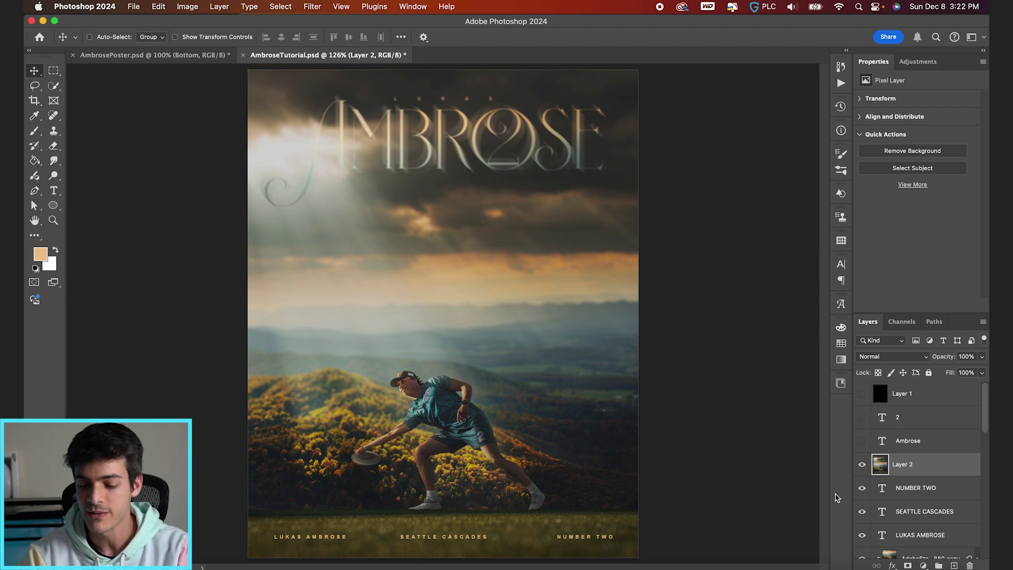
click(313, 5)
click(351, 59)
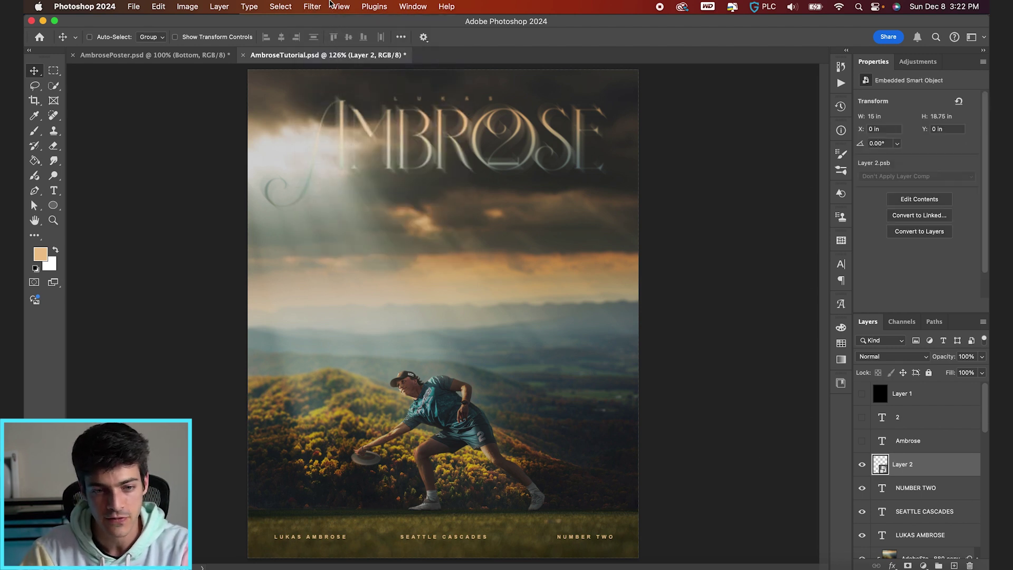
- Start a Camera Raw Filter on the merged layer with Exposure +0.25, Contrast +14, Highlights +58 and Shadows +18, and adjust Whites and Blacks
click(313, 5)
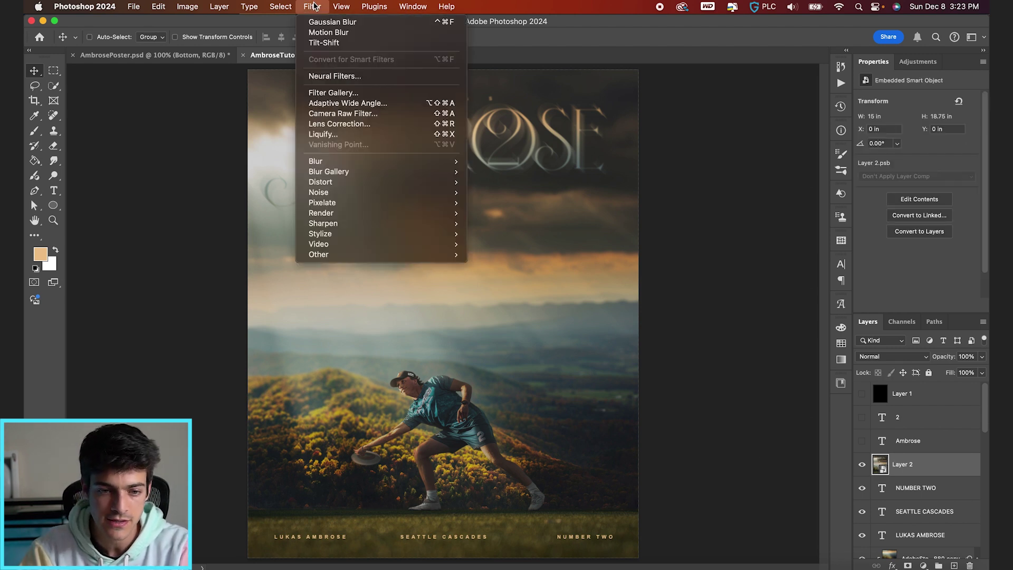
click(343, 113)
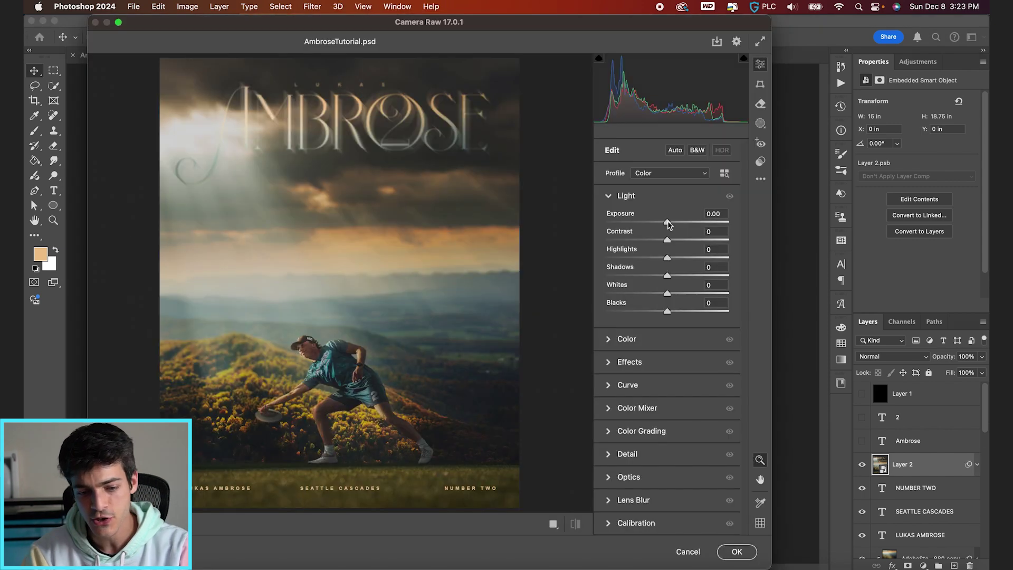
drag(667, 224, 704, 264)
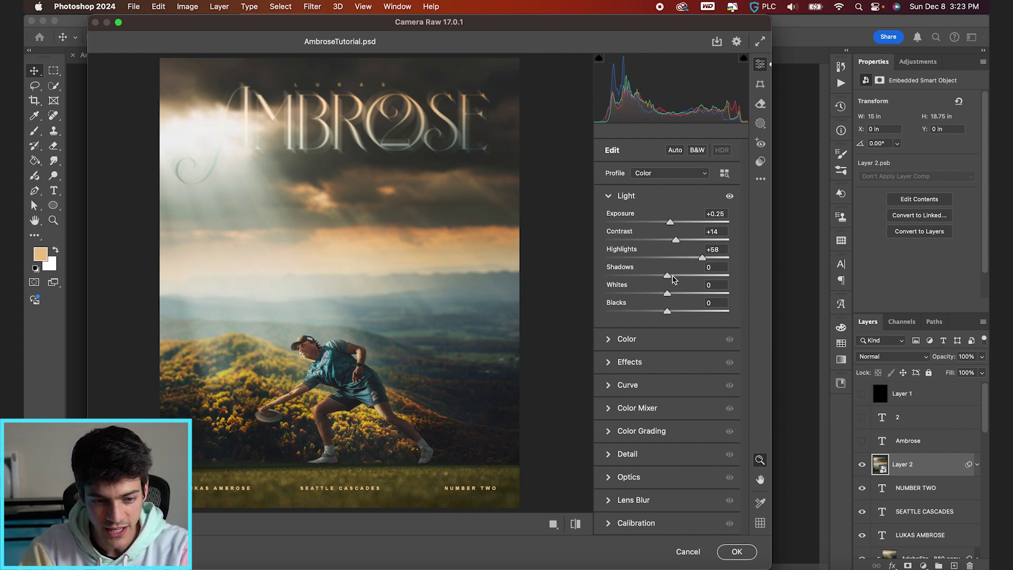
mouse_move(668, 275)
mouse_down()
mouse_move(699, 274)
mouse_move(678, 276)
mouse_up()
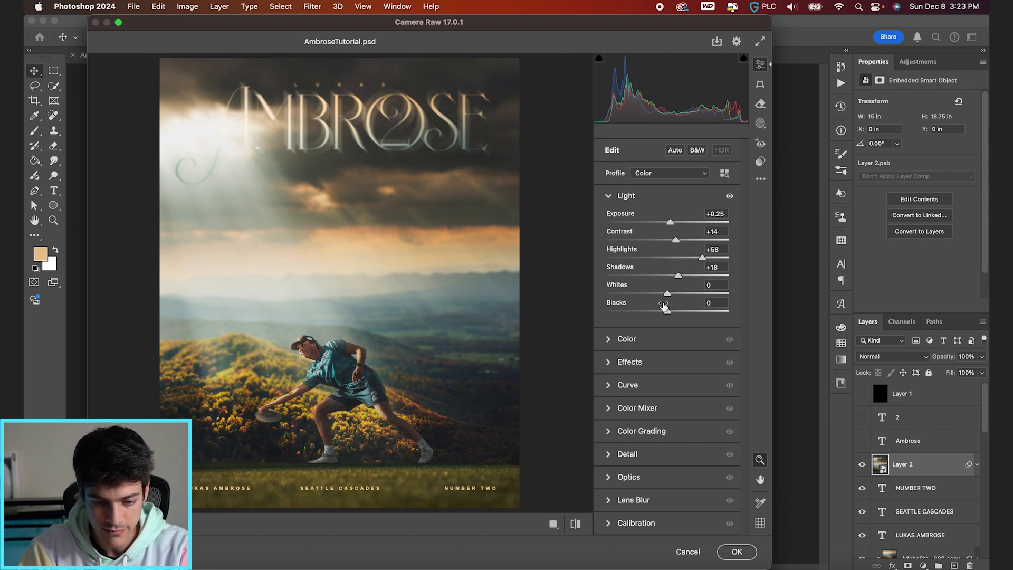
mouse_move(667, 294)
mouse_down()
mouse_move(686, 294)
mouse_move(661, 311)
mouse_up()
- Set the Camera Raw effects to Texture +14, Clarity -43, Dehaze +7, Vignette -10 and Grain 25
click(609, 362)
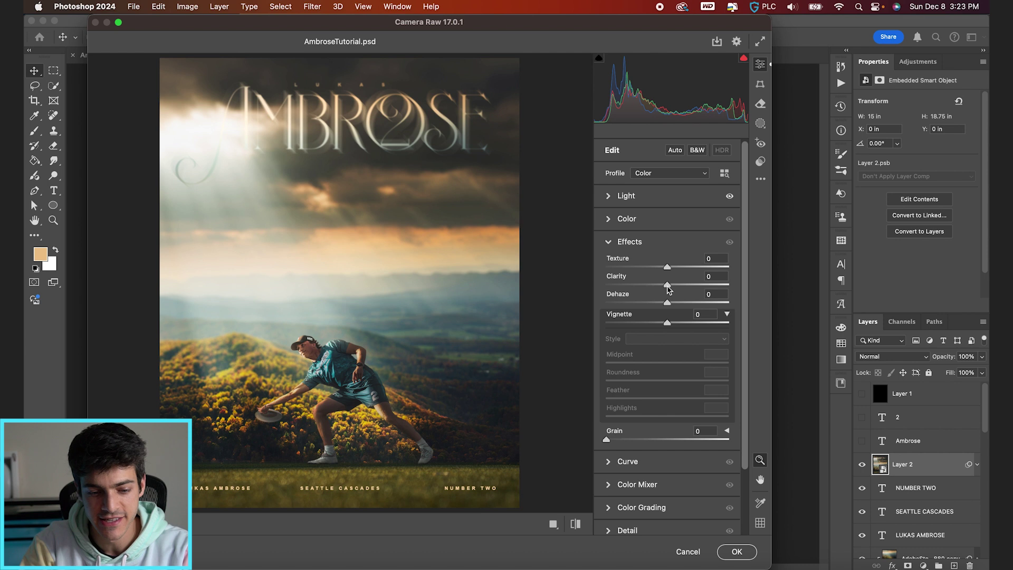
mouse_move(668, 289)
mouse_down()
mouse_move(639, 288)
mouse_move(676, 268)
mouse_move(672, 303)
mouse_up()
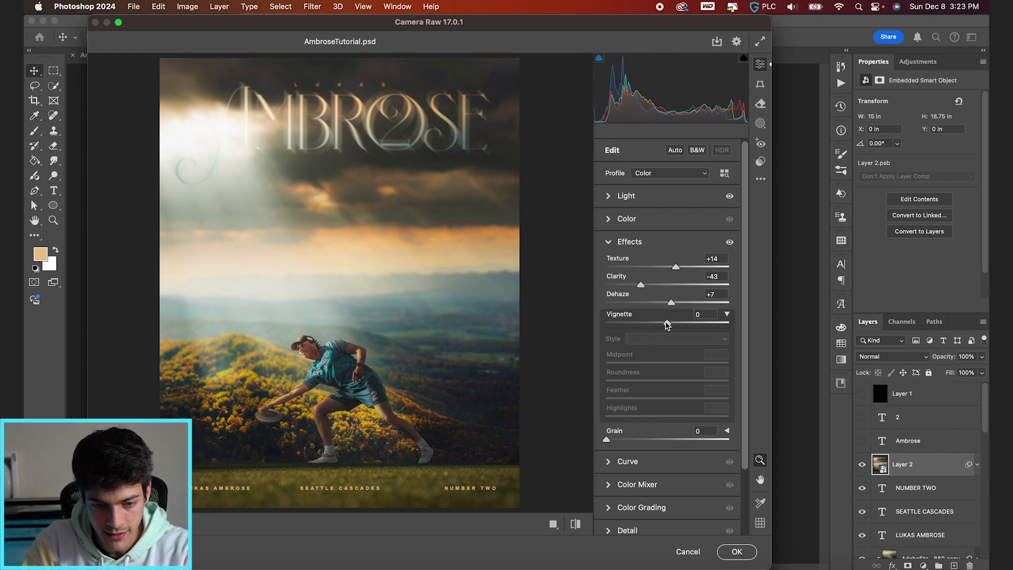
drag(667, 326, 660, 327)
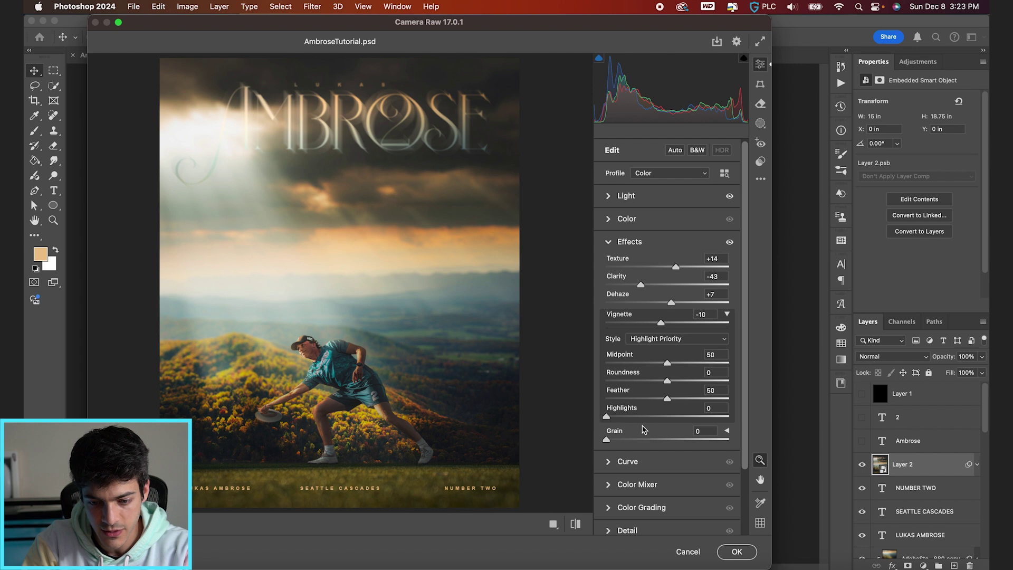
drag(607, 441, 639, 445)
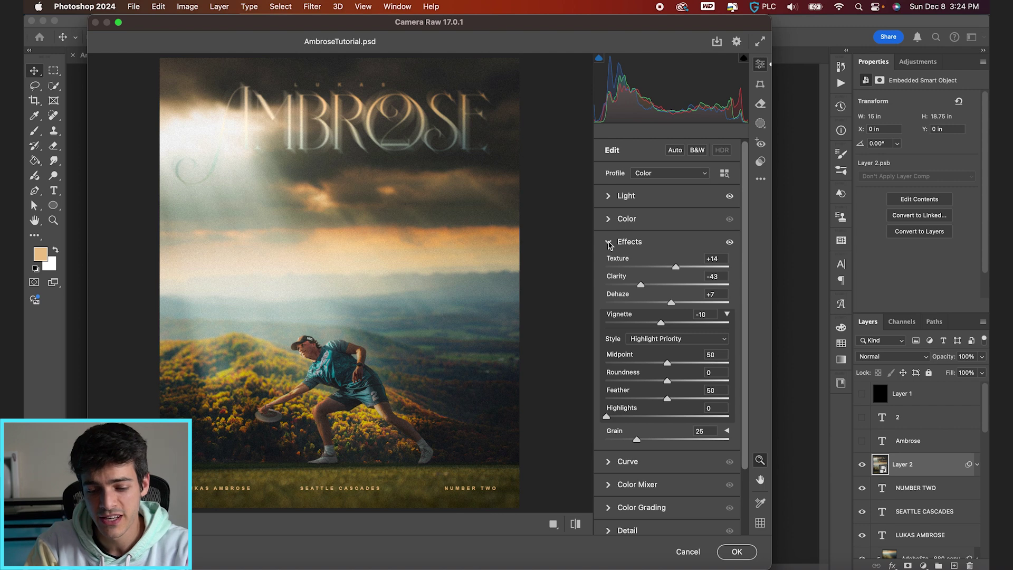
- Shape the Camera Raw point curve by lifting the shadows near input 84 and placing a point at 153 to 160, and apply the filter
click(610, 465)
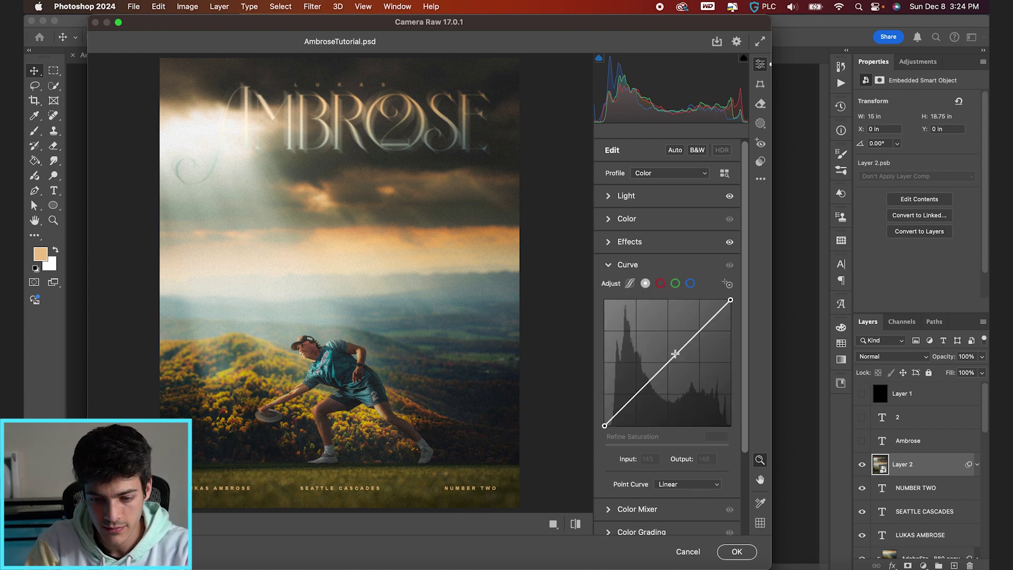
drag(675, 353, 646, 376)
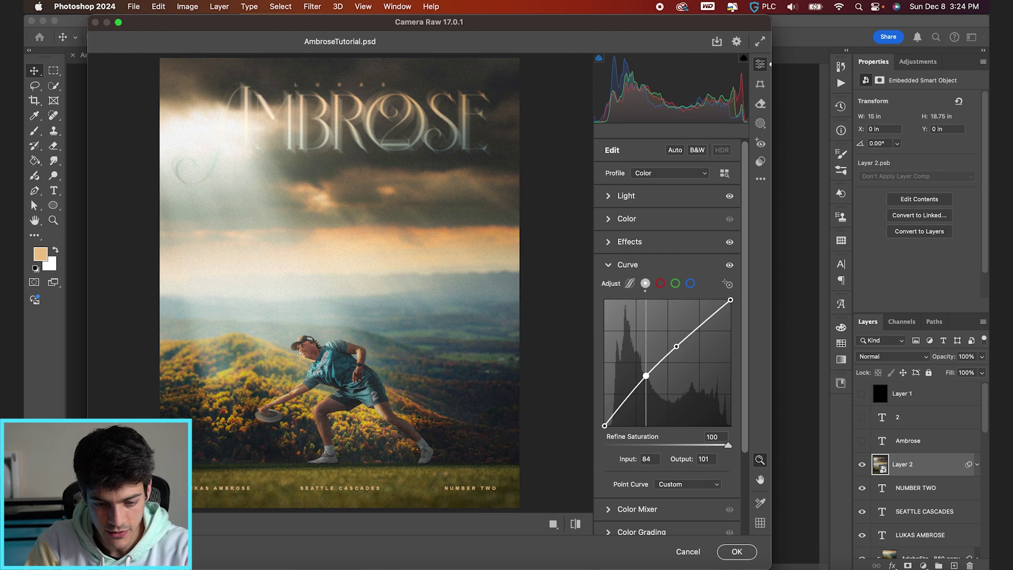
drag(676, 346, 680, 348)
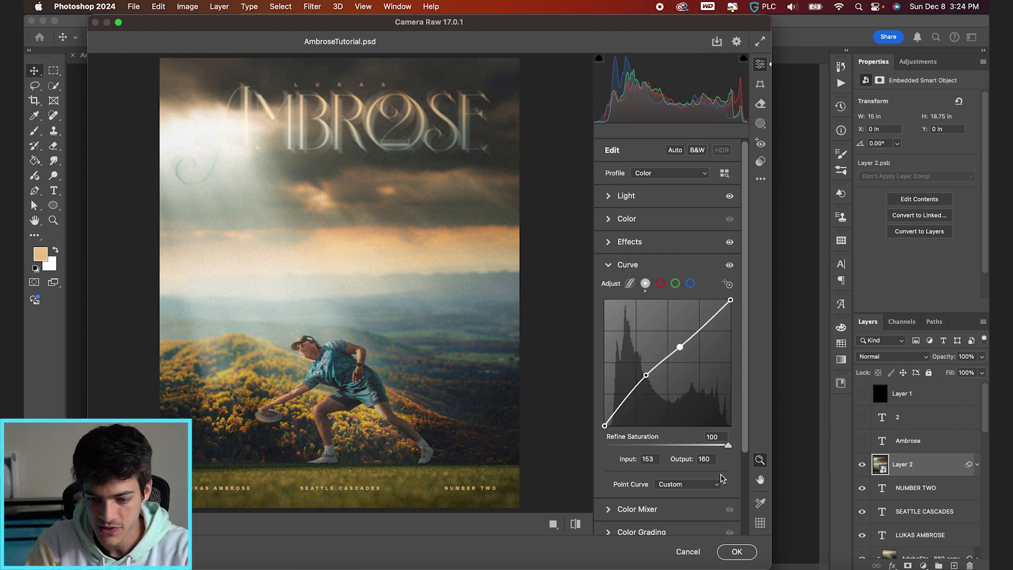
click(737, 552)
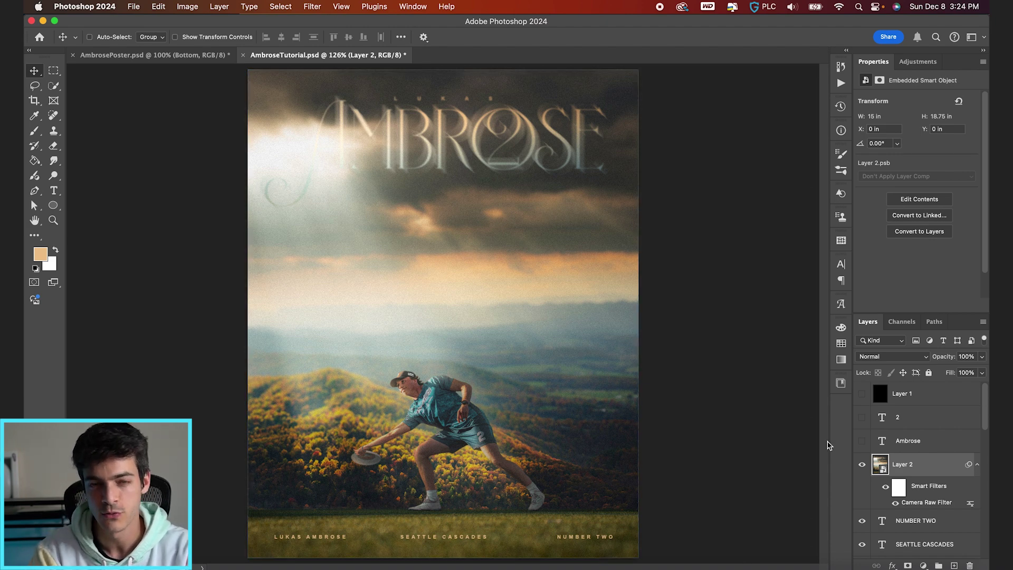
- Apply a 5.0-pixel Gaussian Blur to a duplicate of the merged layer and set the copy's blend mode to Lighten
key(super+j)
click(305, 3)
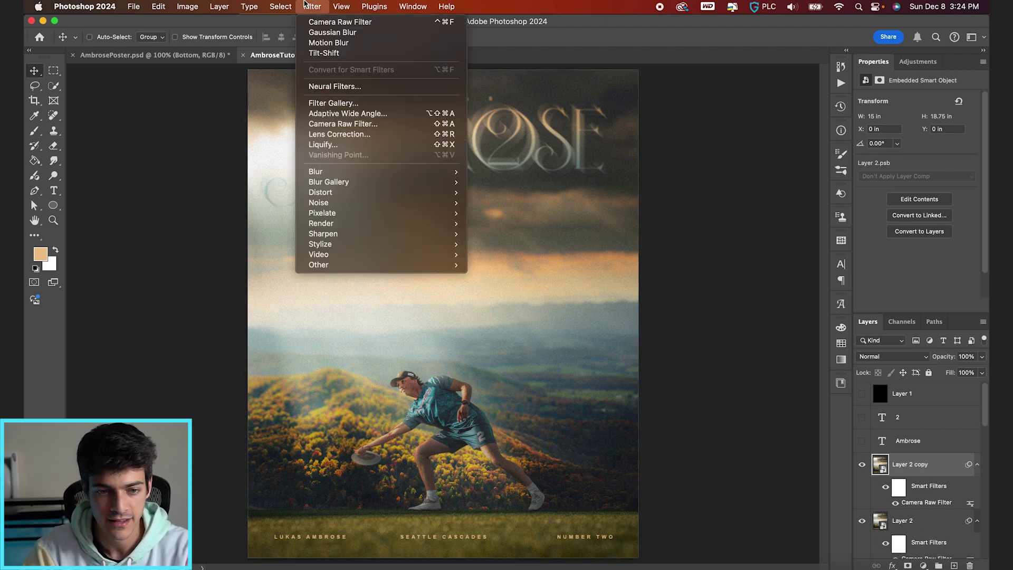
mouse_move(344, 170)
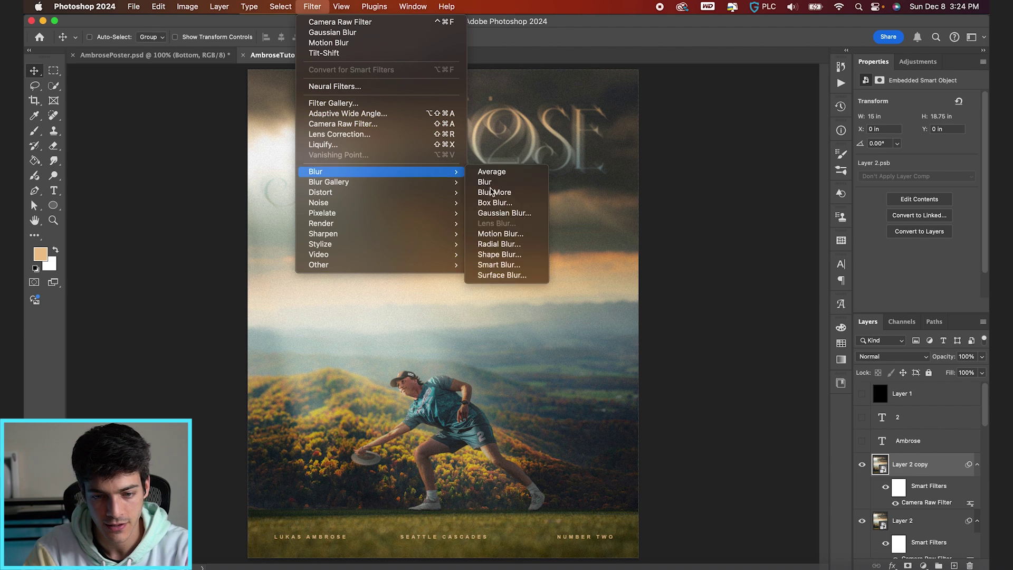
click(517, 213)
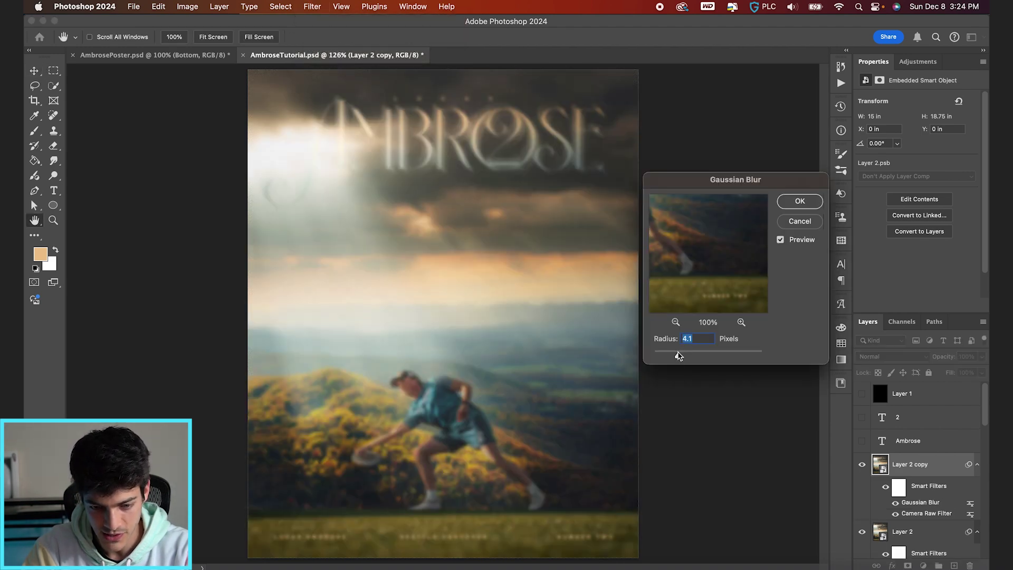
drag(678, 356, 682, 356)
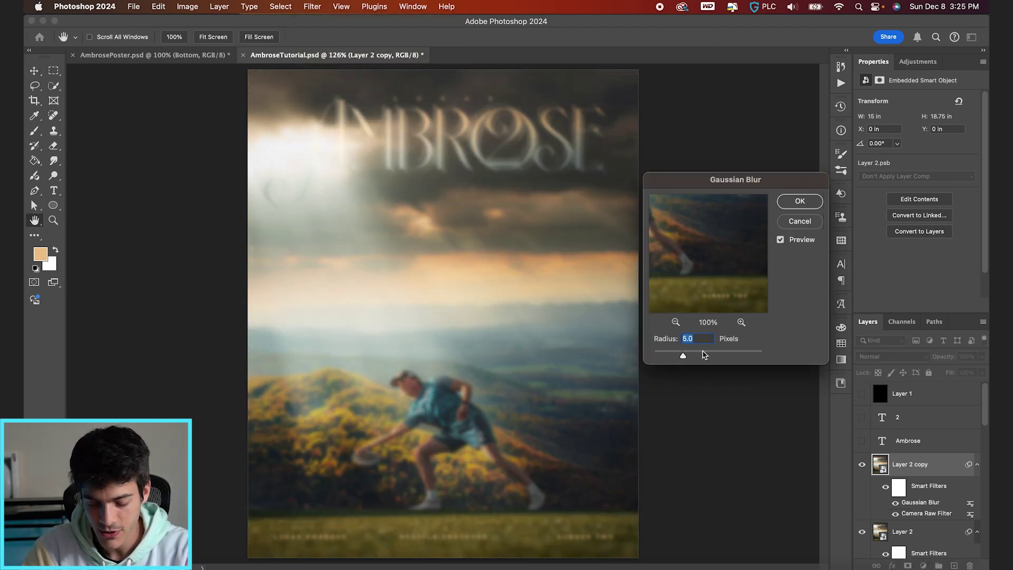
key(Return)
click(892, 357)
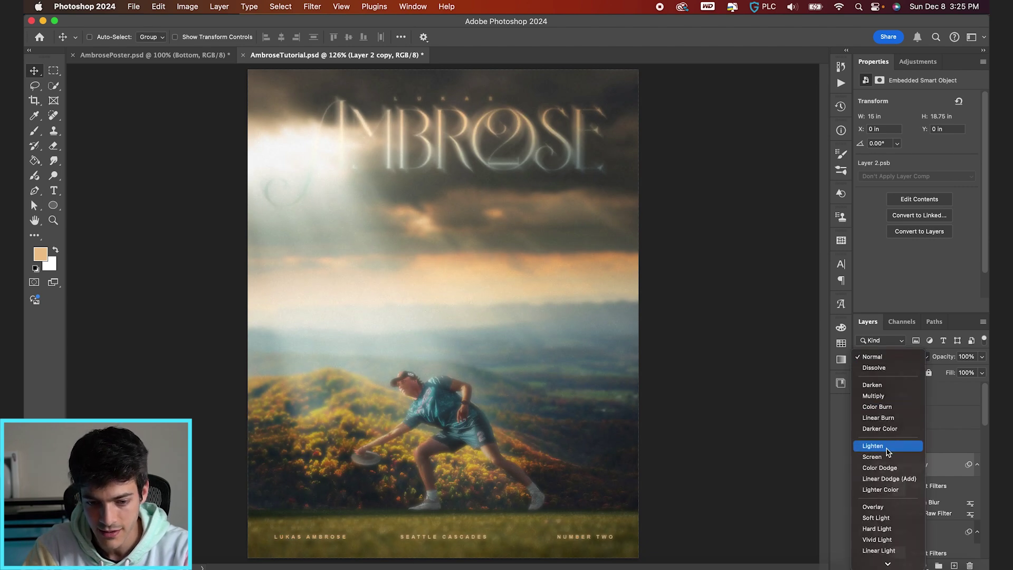
click(888, 450)
- Compare the poster with the blurred copy hidden and shown, in full view and close up on the athlete
click(862, 468)
click(862, 468)
click(862, 468)
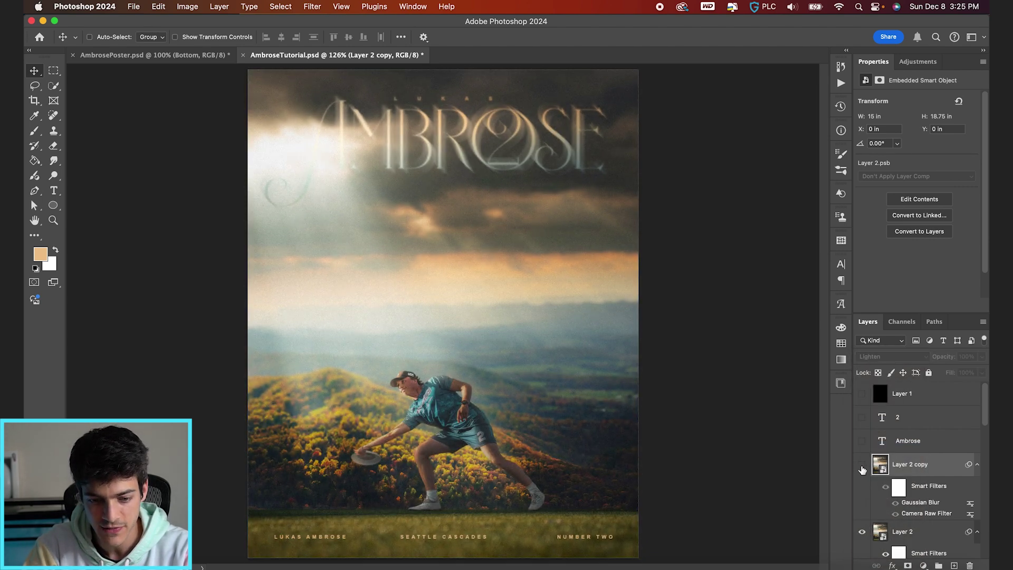
click(862, 469)
scroll(426, 436, up, 5)
scroll(425, 436, down, 4)
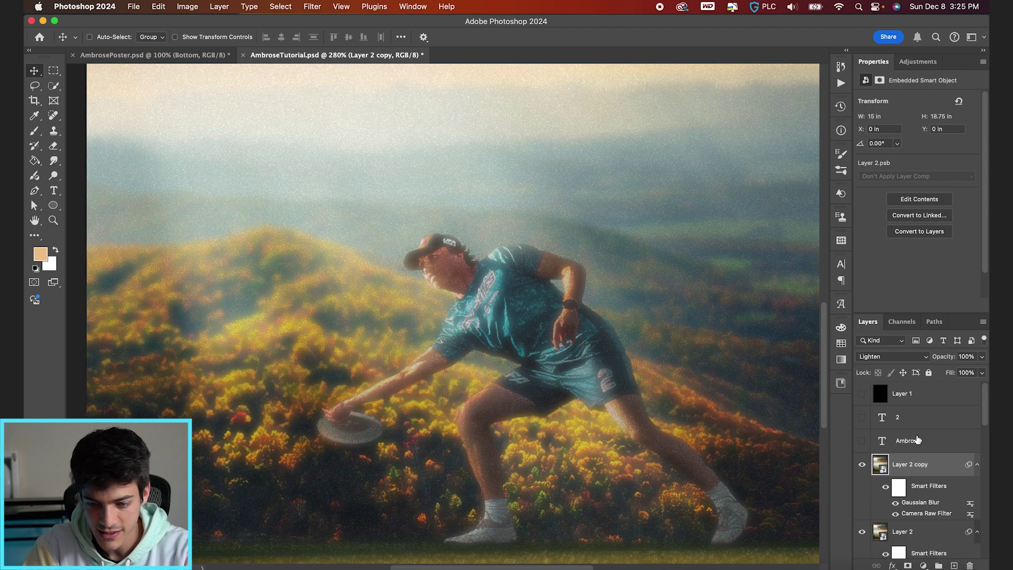
click(862, 466)
click(862, 465)
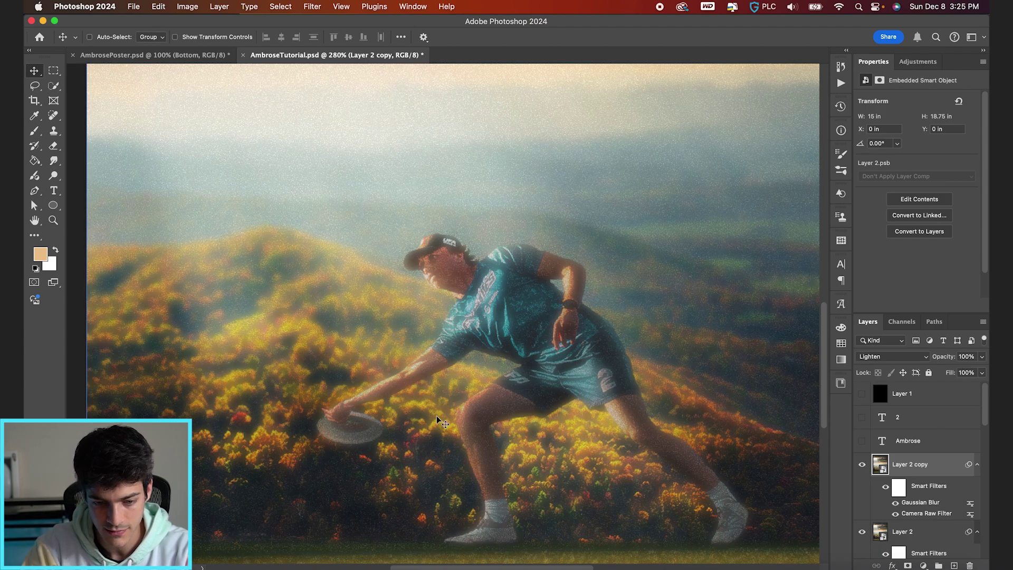
scroll(442, 425, down, 5)
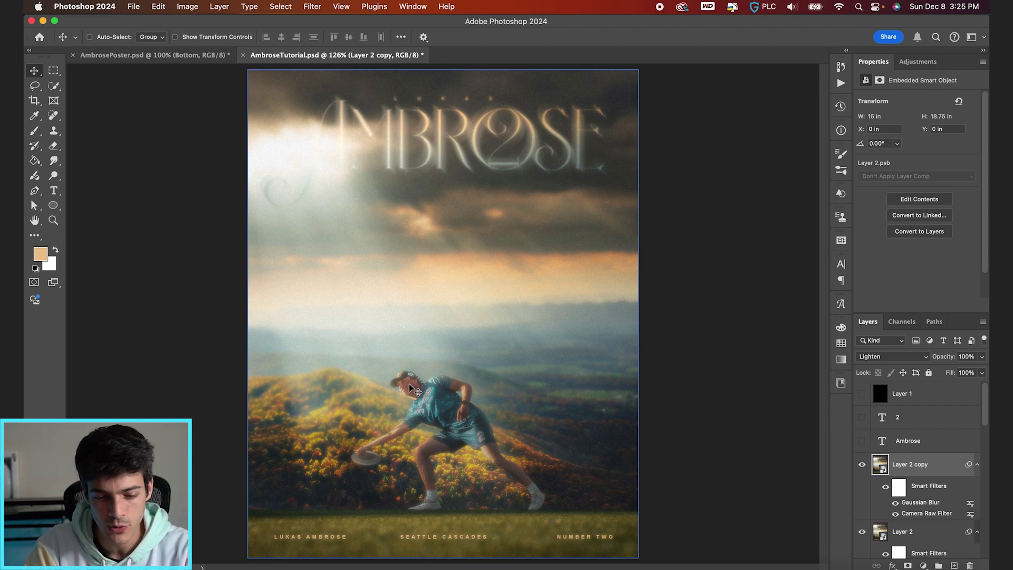
- Reduce the Gaussian Blur radius on the blurred copy to 3.5 pixels
double_click(921, 502)
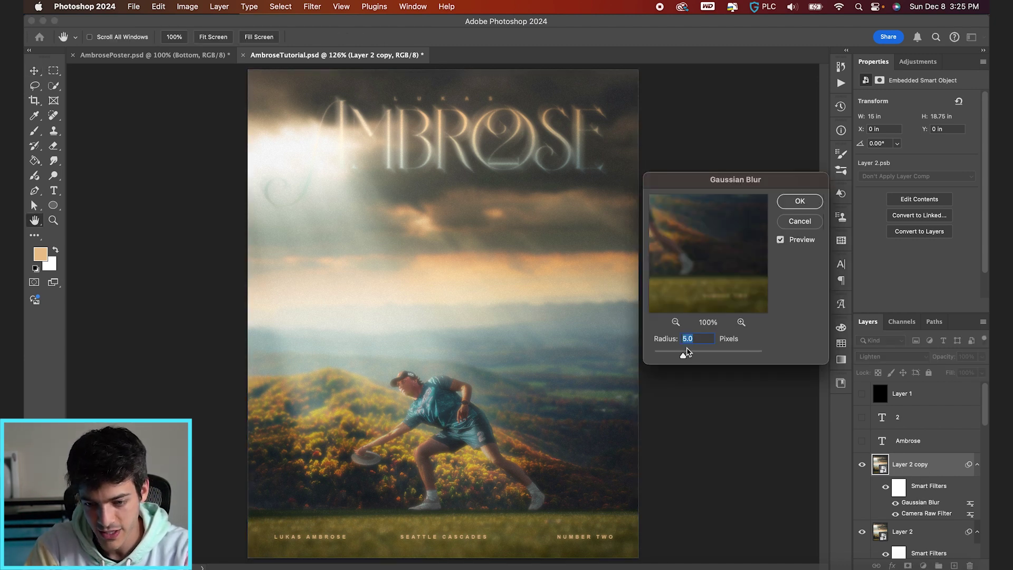
drag(681, 357, 674, 356)
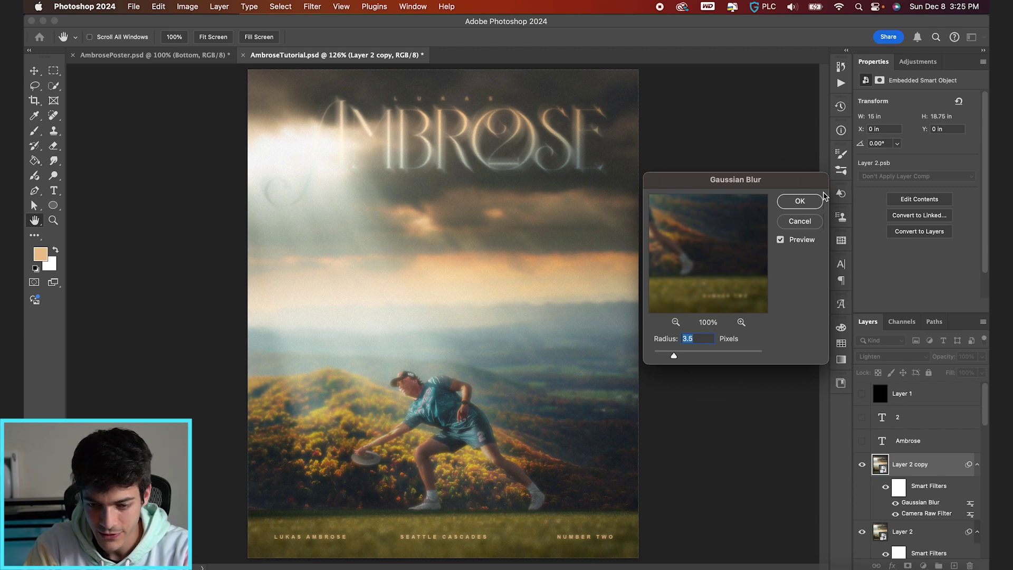
click(800, 201)
- Add a layer mask to the blurred copy and paint black over the athlete's face with a 175-pixel brush
click(916, 534)
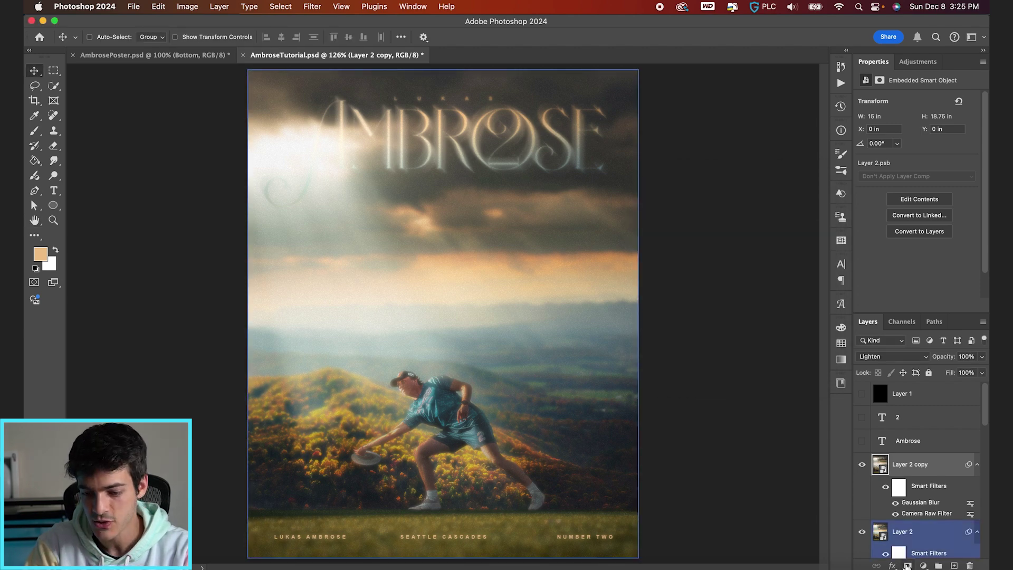
click(907, 566)
key(b)
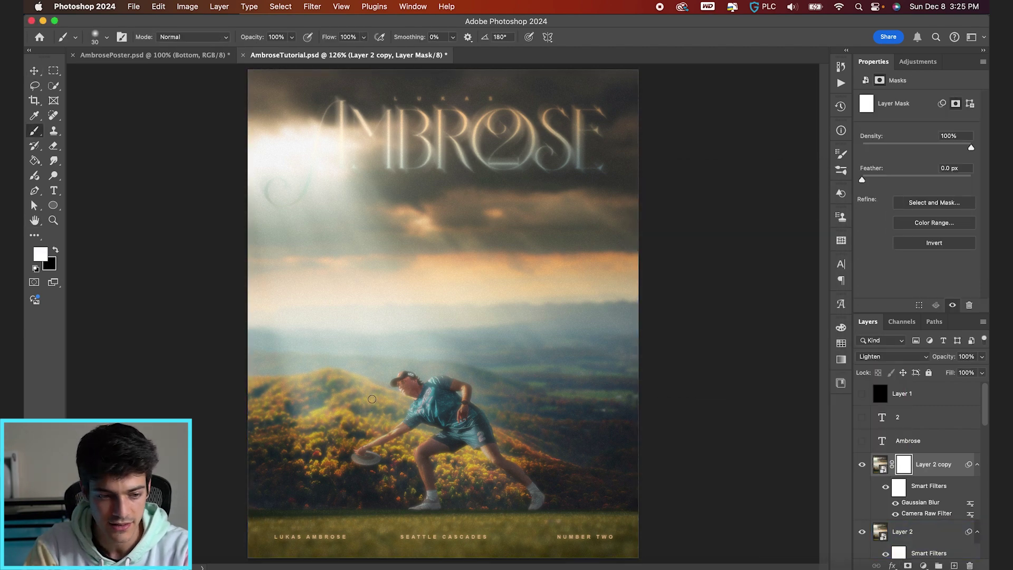
key(bracketright)
key(bracketright)
key(bracketright)
key(bracketright)
key(bracketright)
key(bracketright)
key(bracketright)
key(bracketright)
key(bracketright)
key(x)
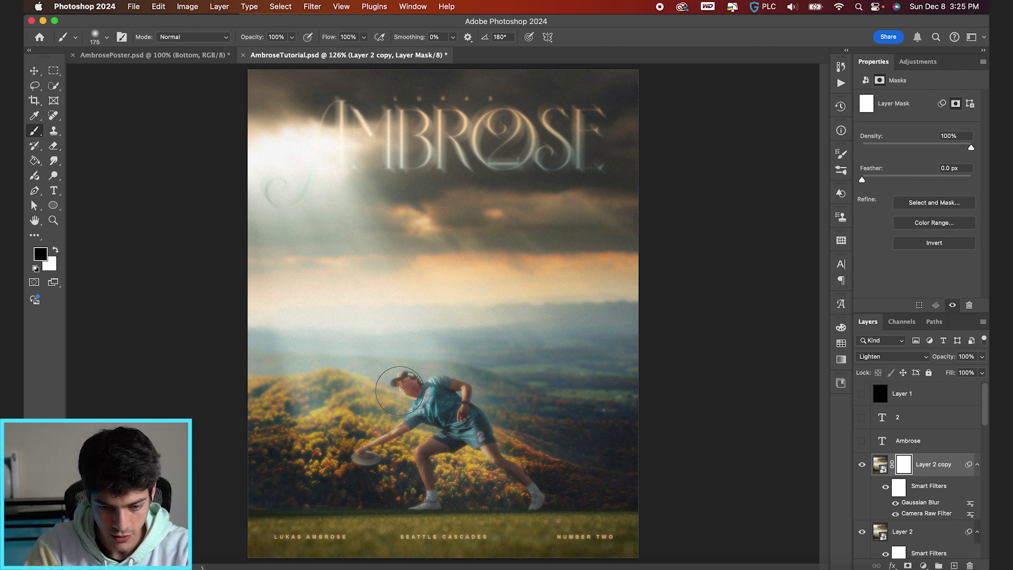
click(403, 391)
drag(403, 392, 417, 399)
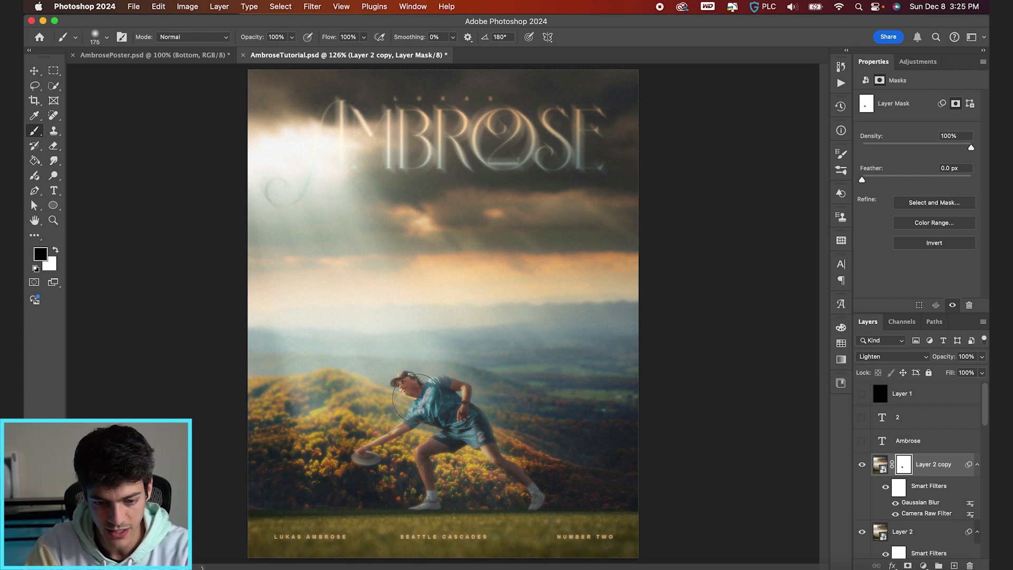
key(v)
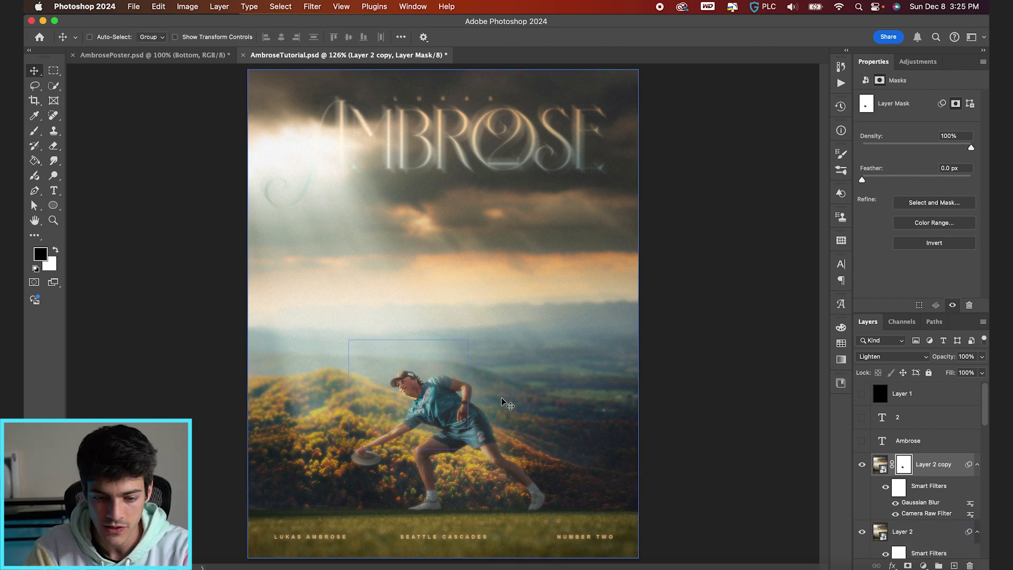
- Add a Hue/Saturation adjustment layer above the blurred copy and set the Reds saturation to -15
key(super+2)
click(921, 553)
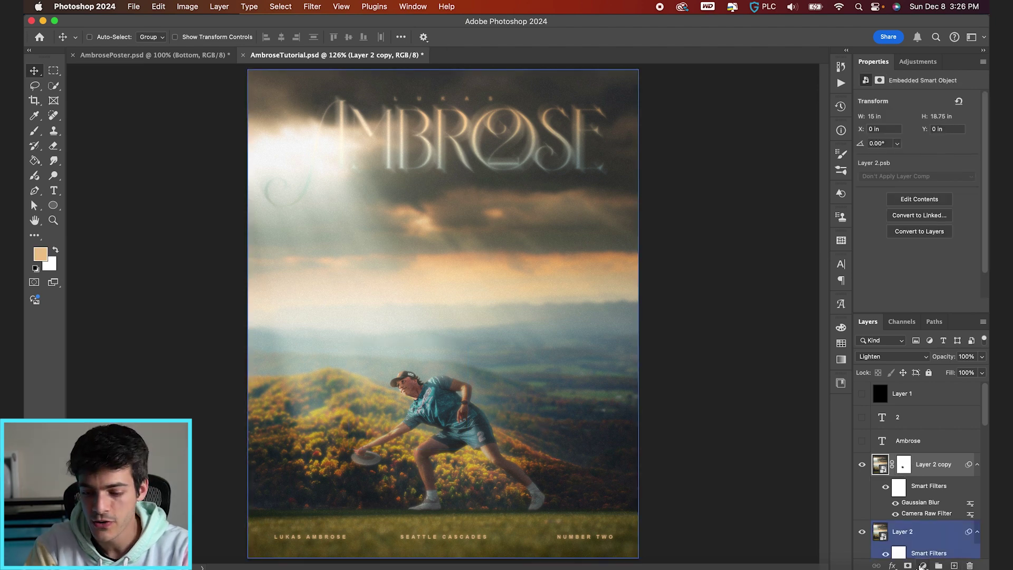
click(923, 566)
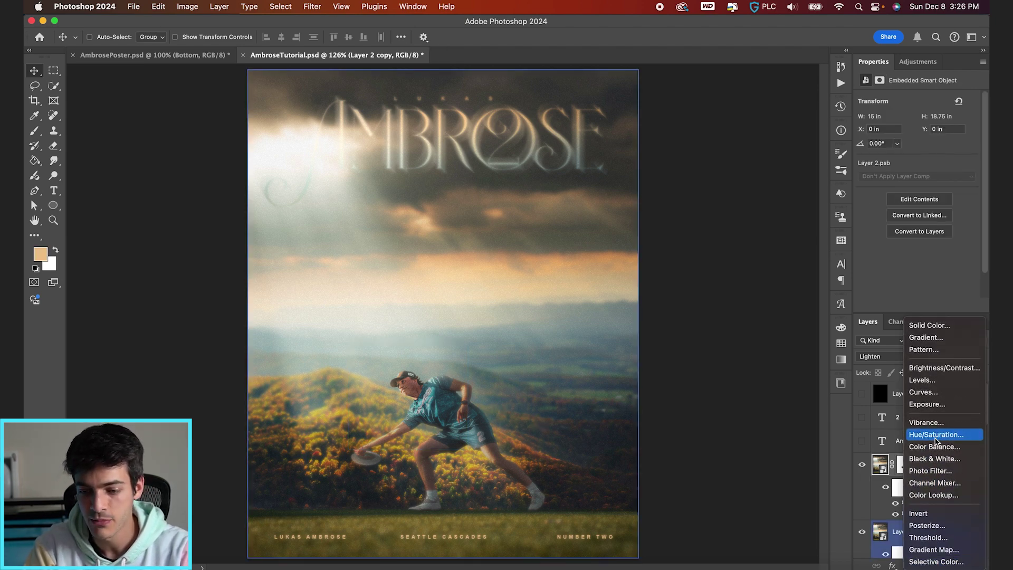
click(937, 437)
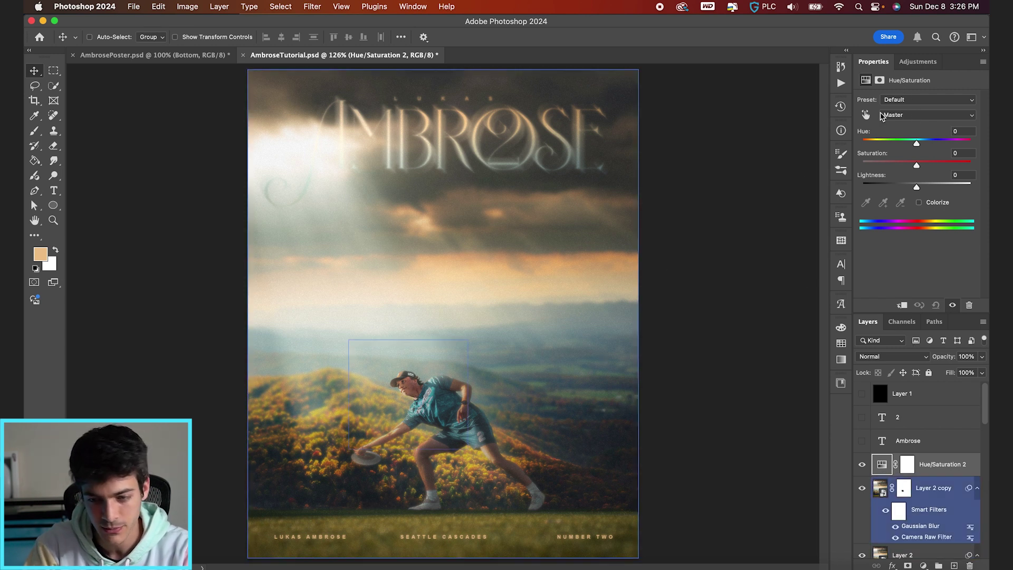
click(909, 119)
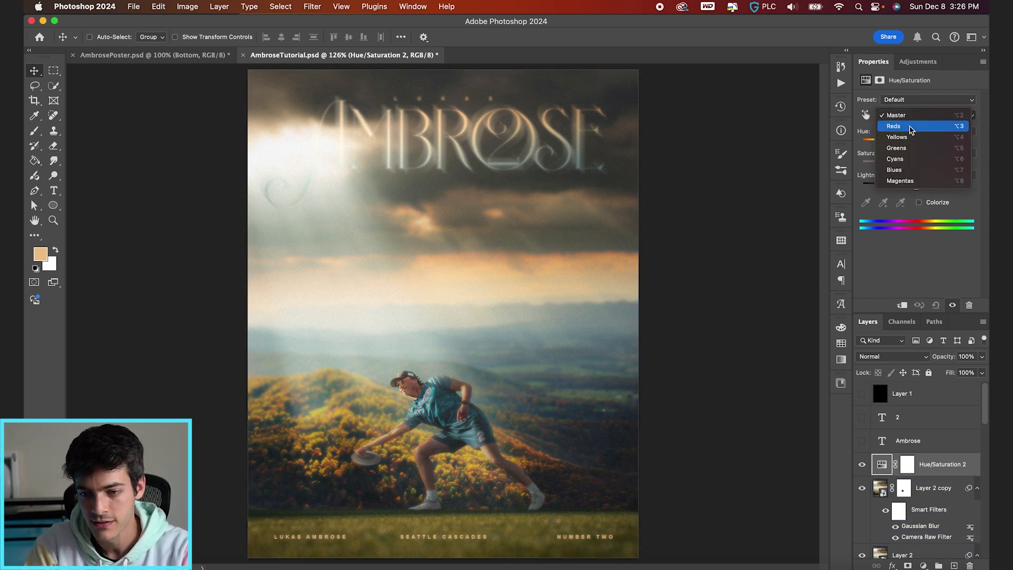
click(910, 127)
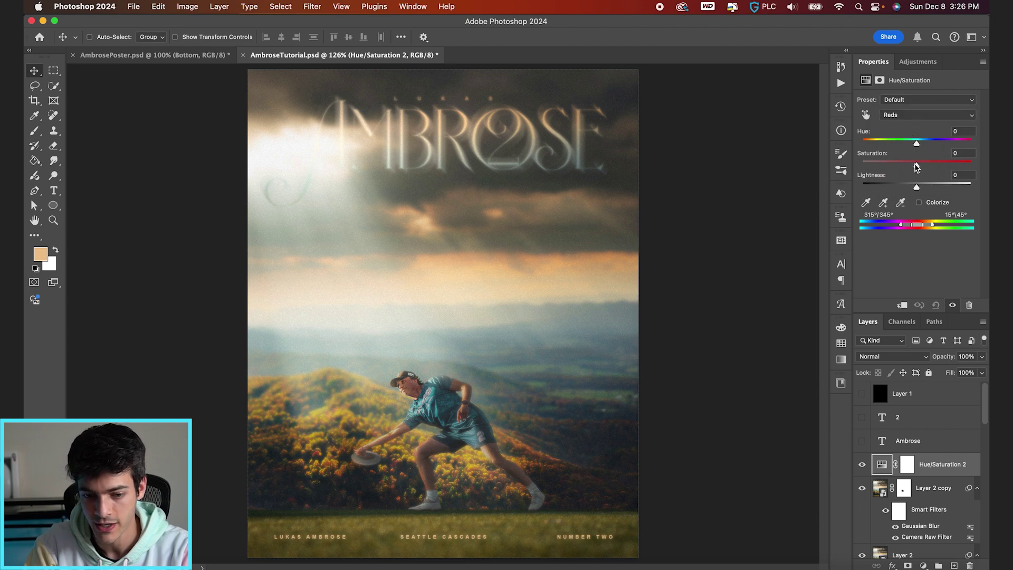
drag(916, 165, 909, 166)
- Add a Color Lookup adjustment layer above the Hue/Saturation layer and load the "Fuji ETERNA 250D K..." 3DLUT
click(903, 555)
click(923, 566)
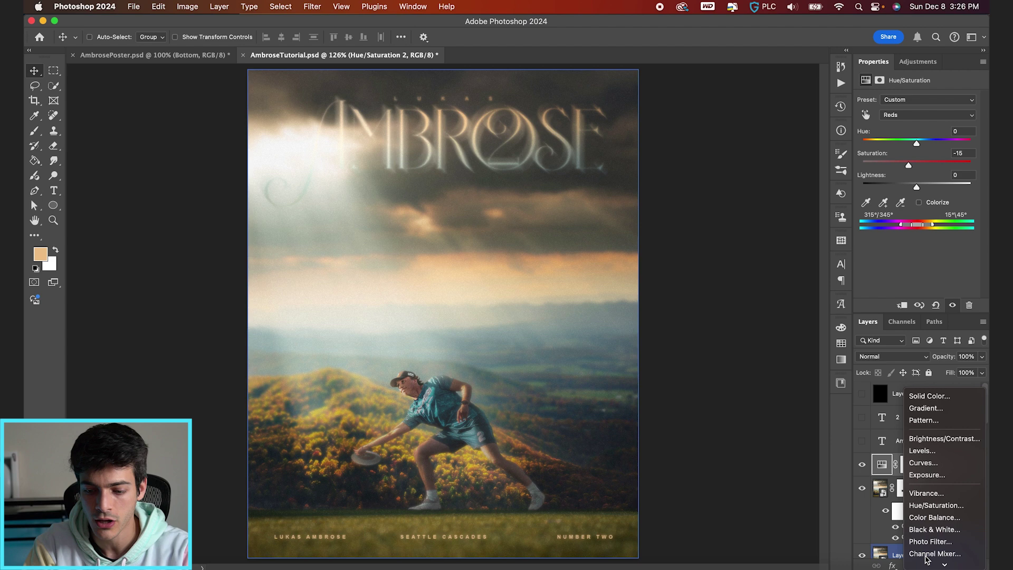
click(934, 505)
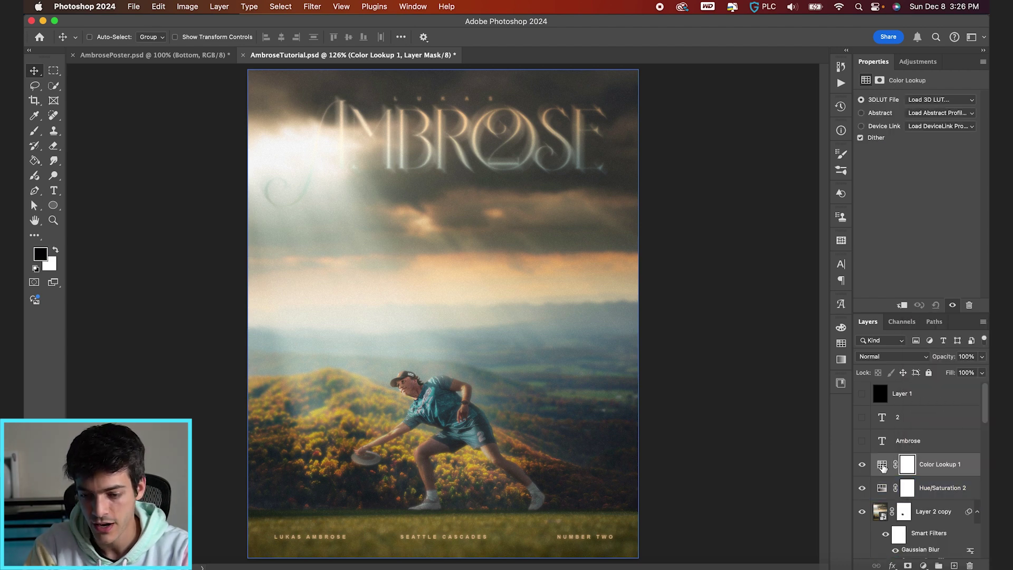
click(938, 101)
click(871, 229)
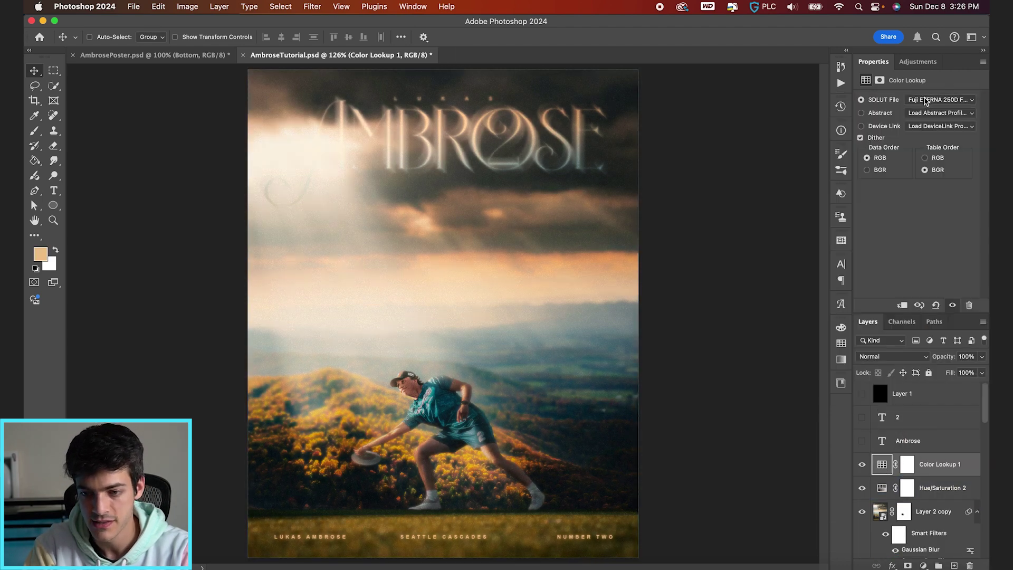
click(927, 101)
click(927, 110)
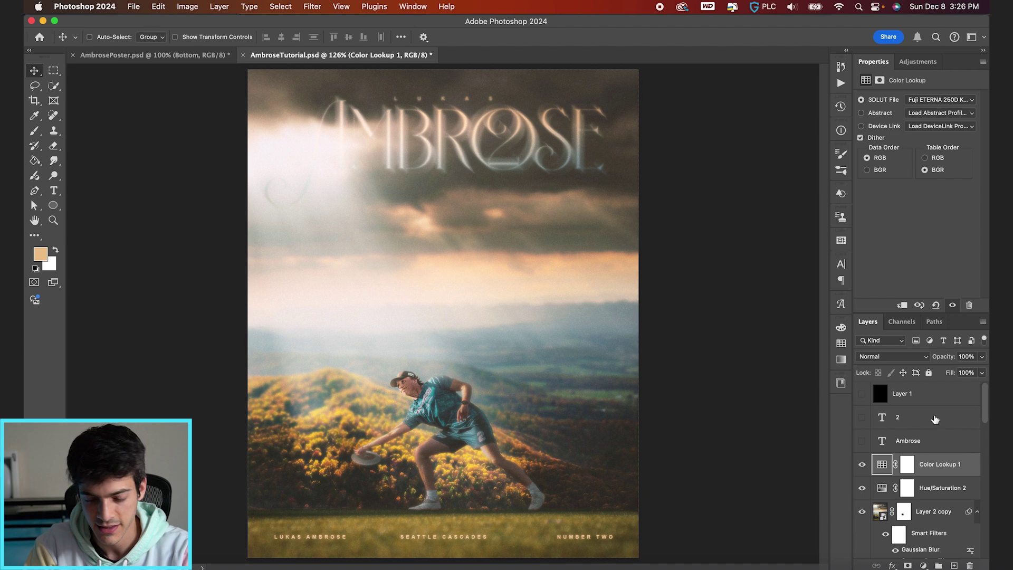
- Lower the Color Lookup layer's opacity to 40% and save the document
drag(954, 363, 911, 358)
key(cmd+s)
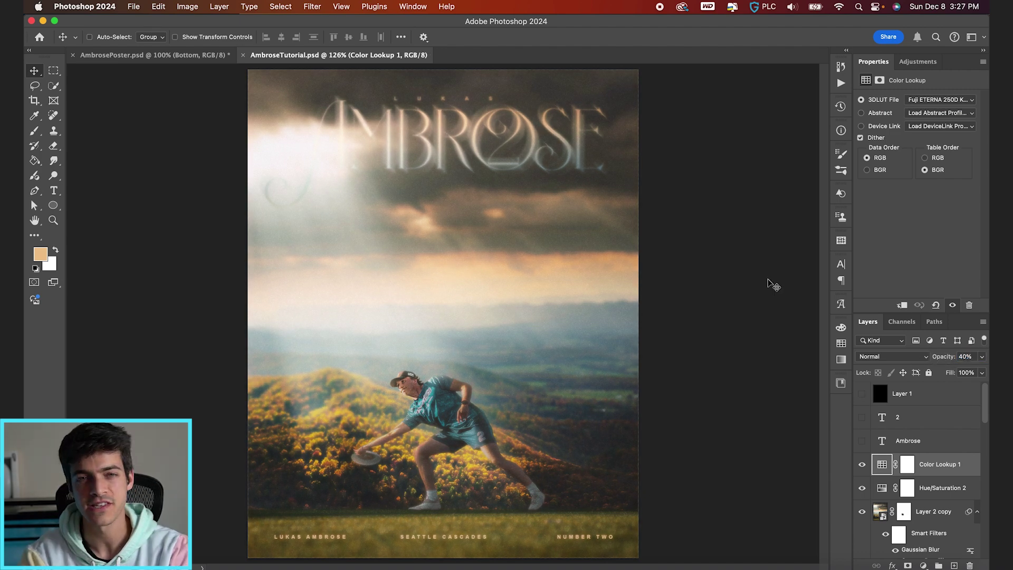